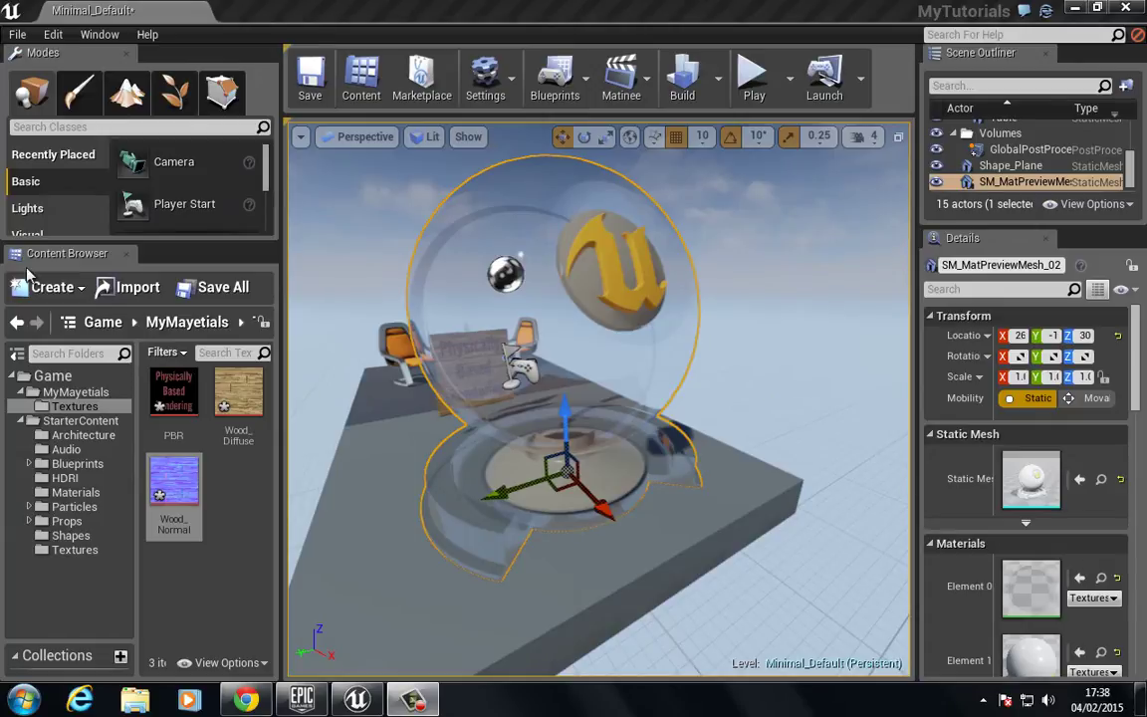
- Create a material function named Snow_F in the MyMayetials folder and open it in a maximized editor window
left_click(75, 392)
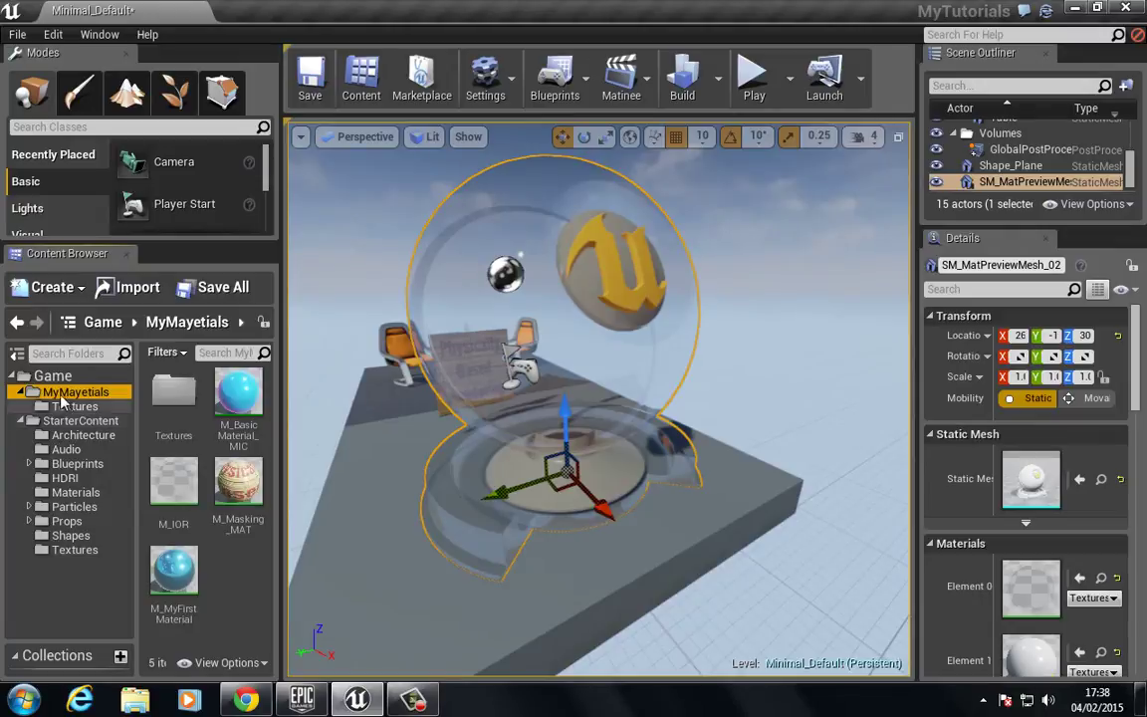
right_click(237, 587)
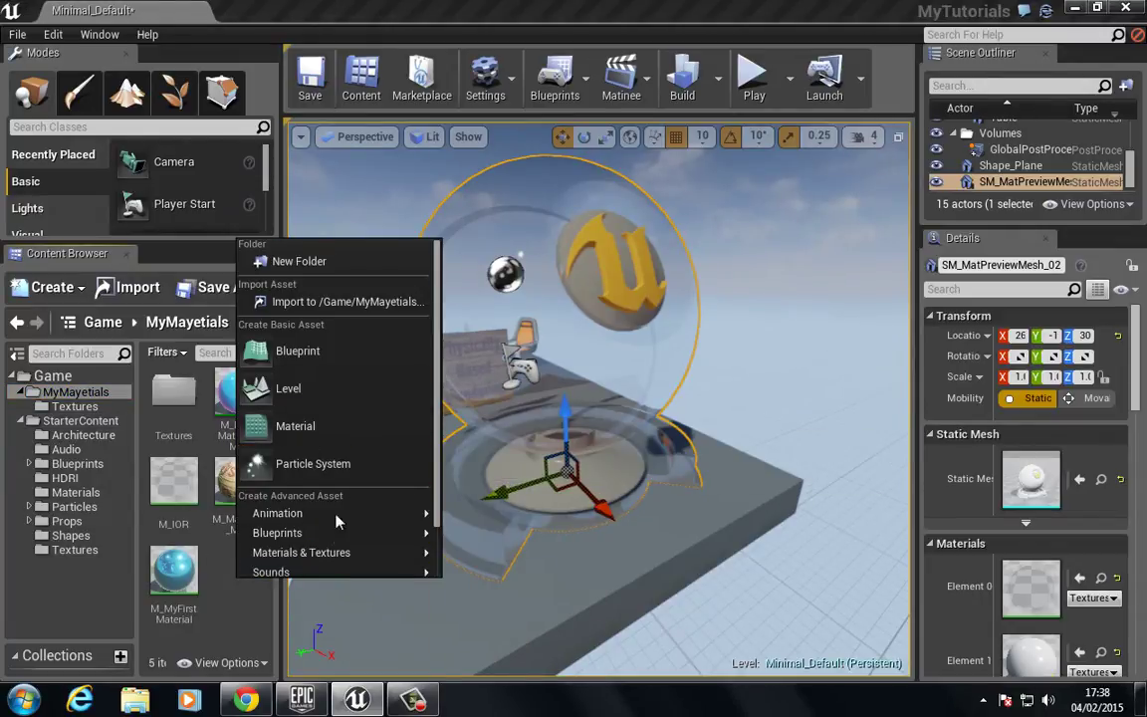
mouse_move(314, 558)
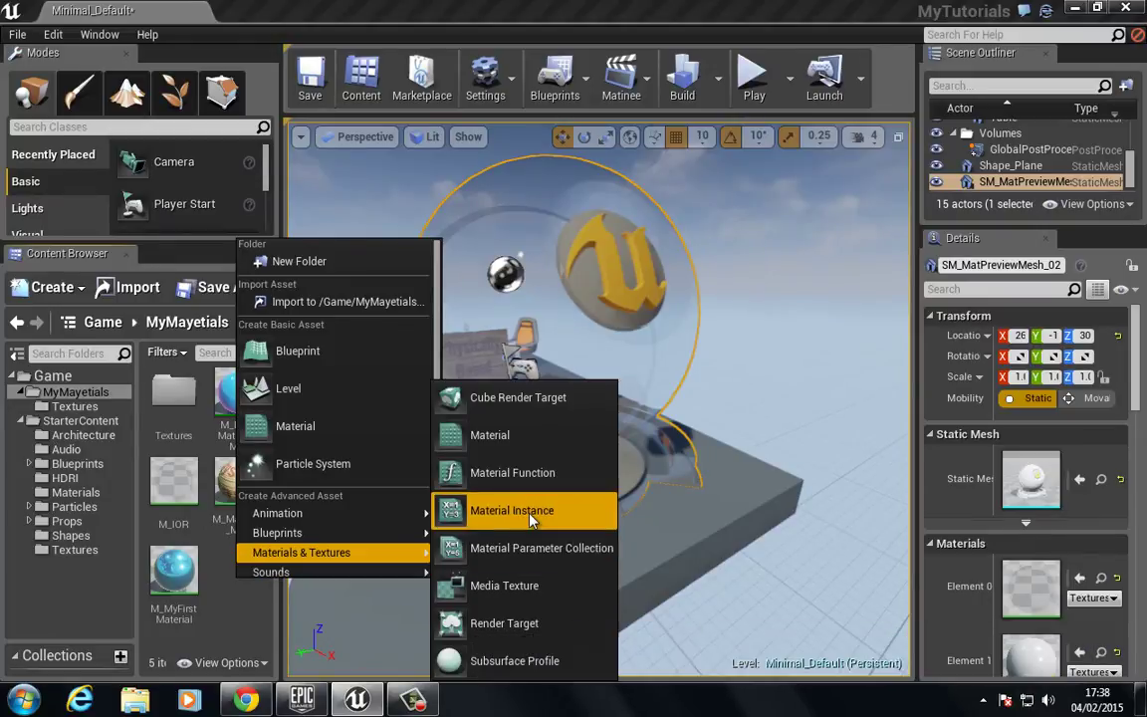
left_click(533, 475)
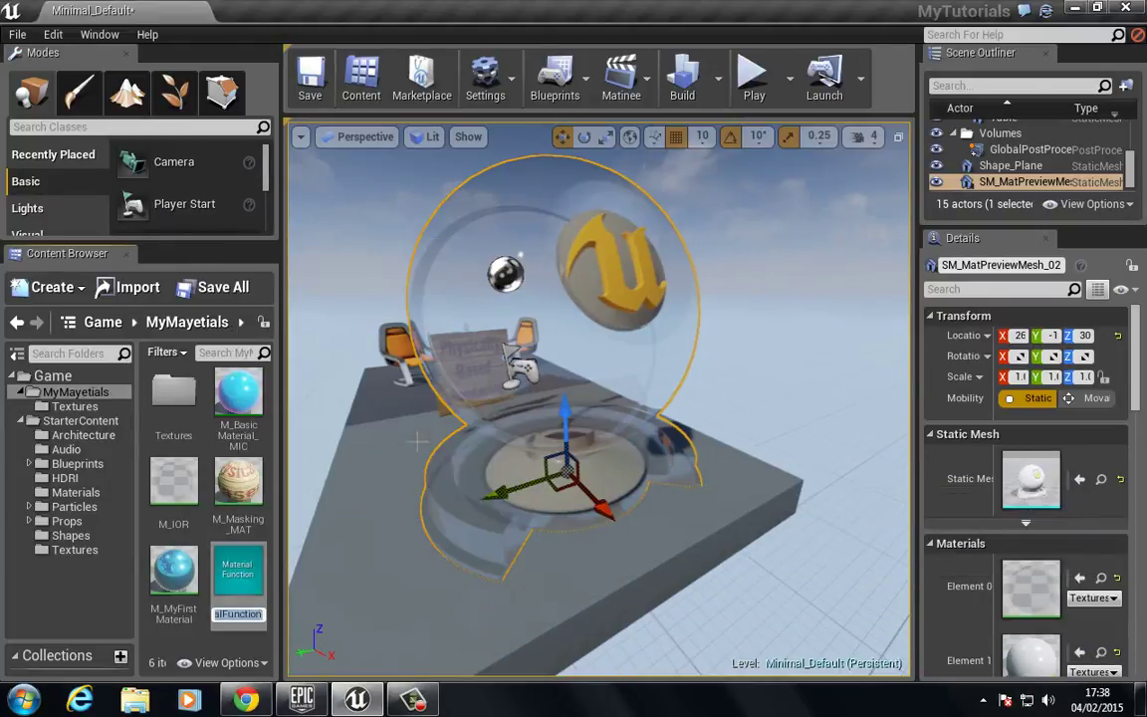
type("Snow_F")
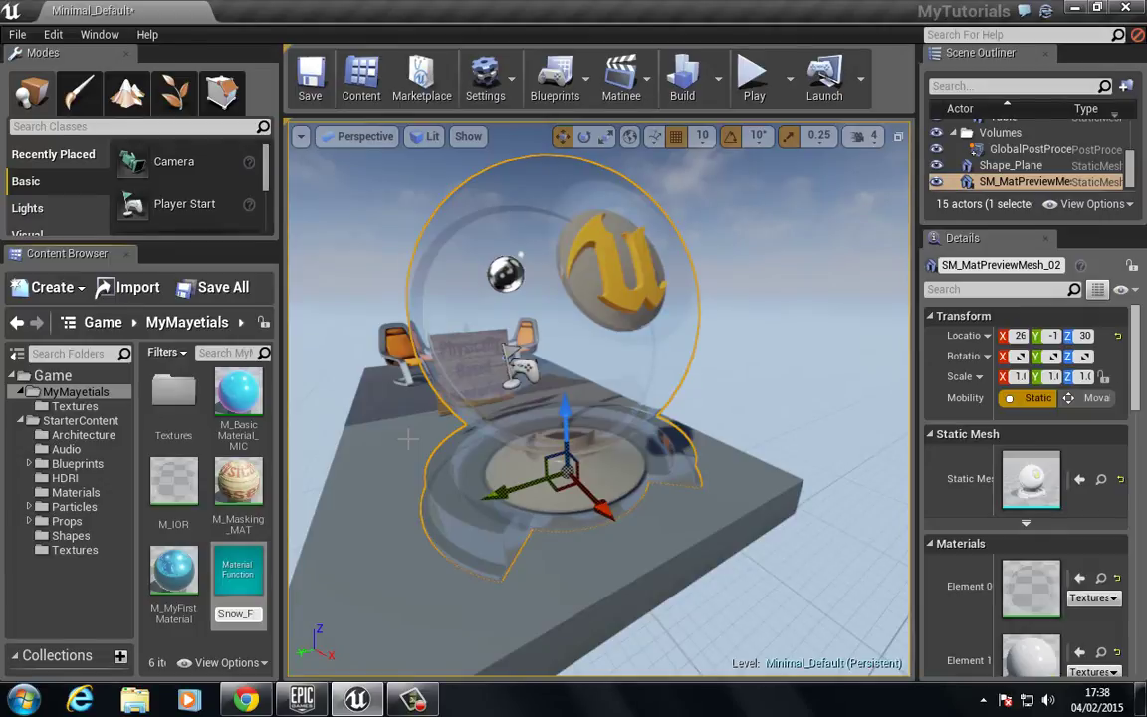
key("Return")
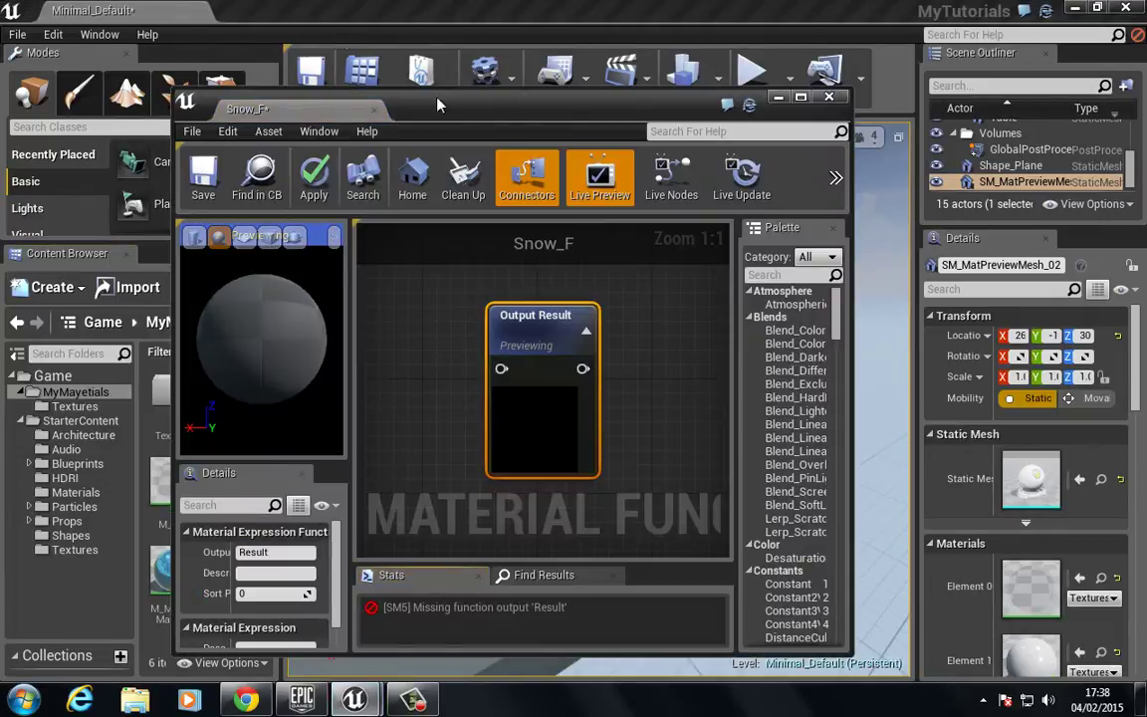
double_click(459, 100)
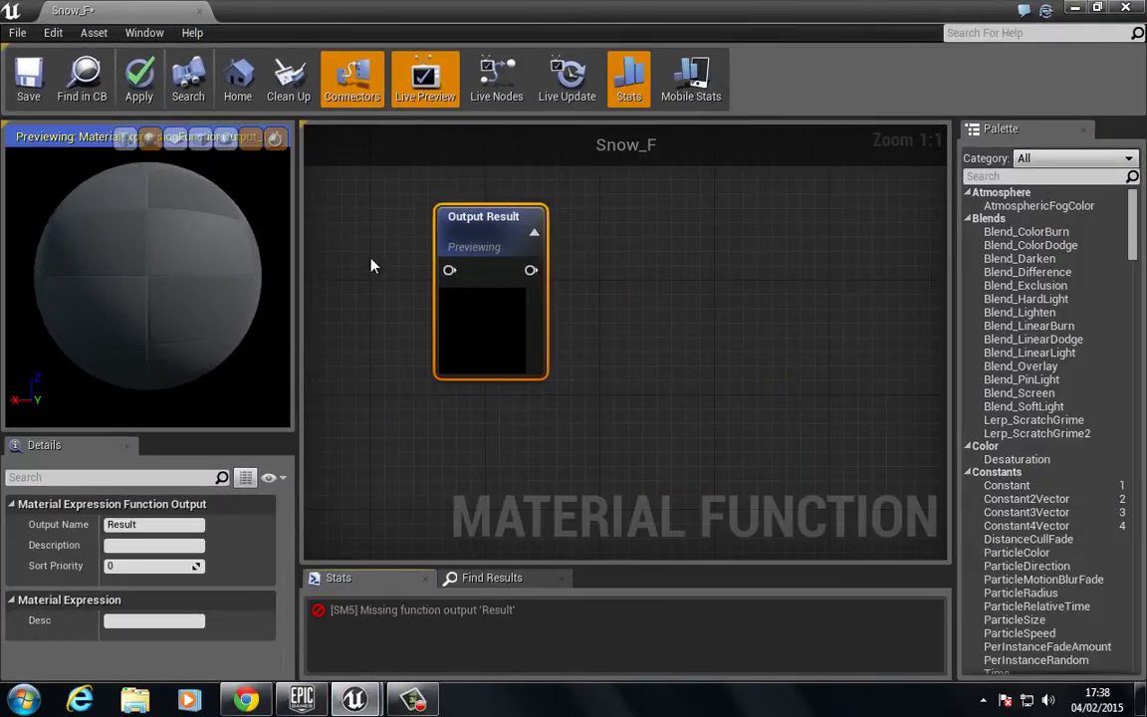
- Add a MakeMaterialAttributes node beside Output Result and connect its output to the result input
right_click_drag(371, 266, 582, 333)
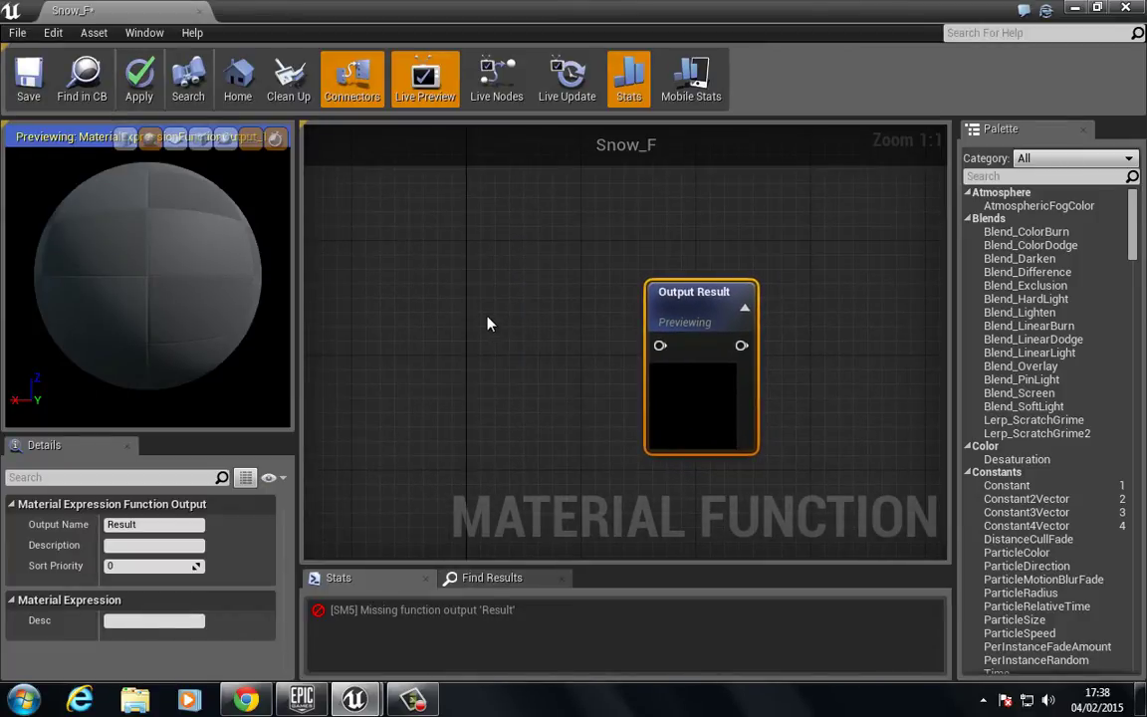
right_click(487, 258)
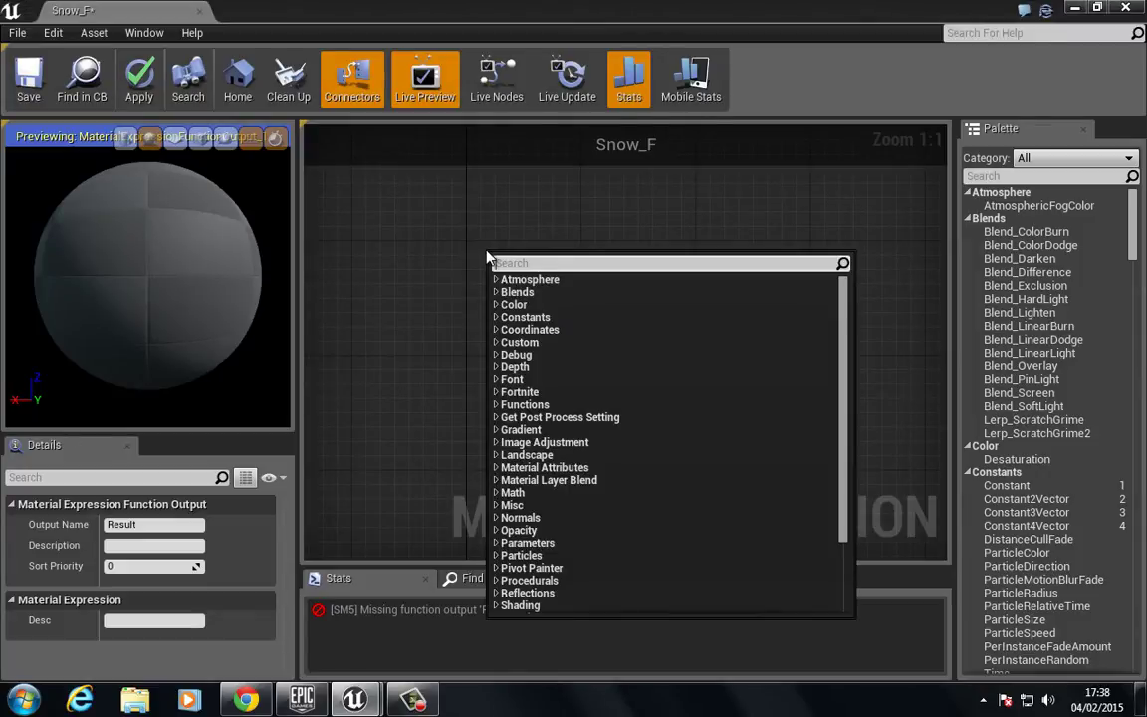
type("make")
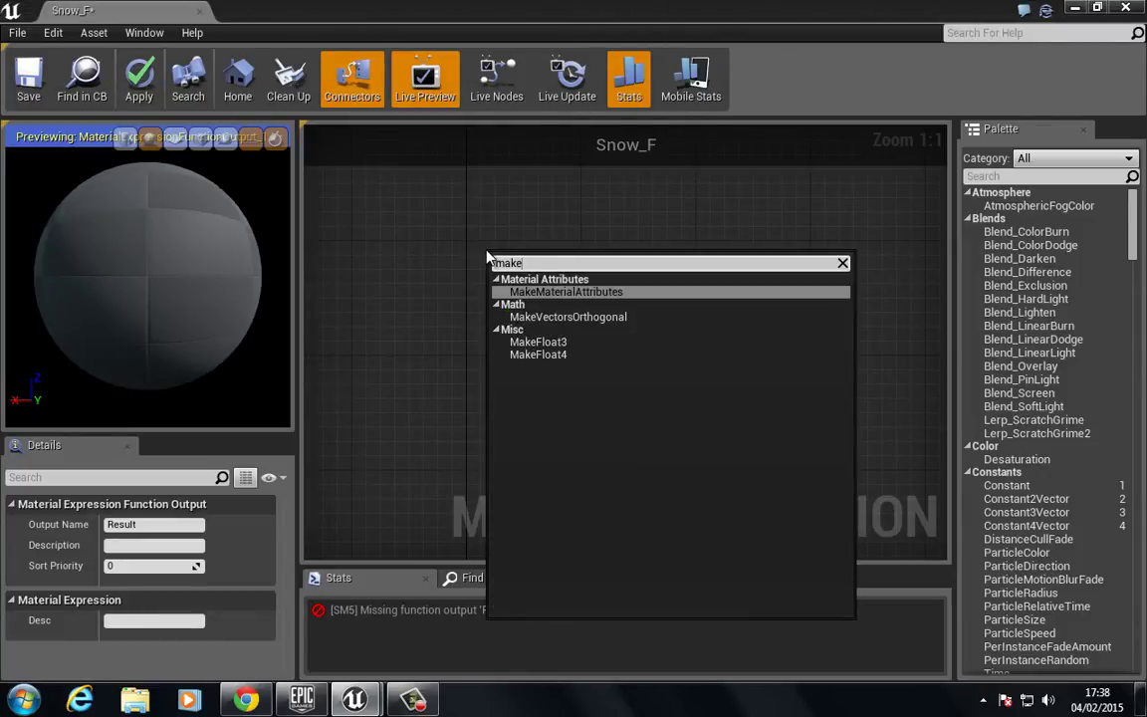
left_click(565, 292)
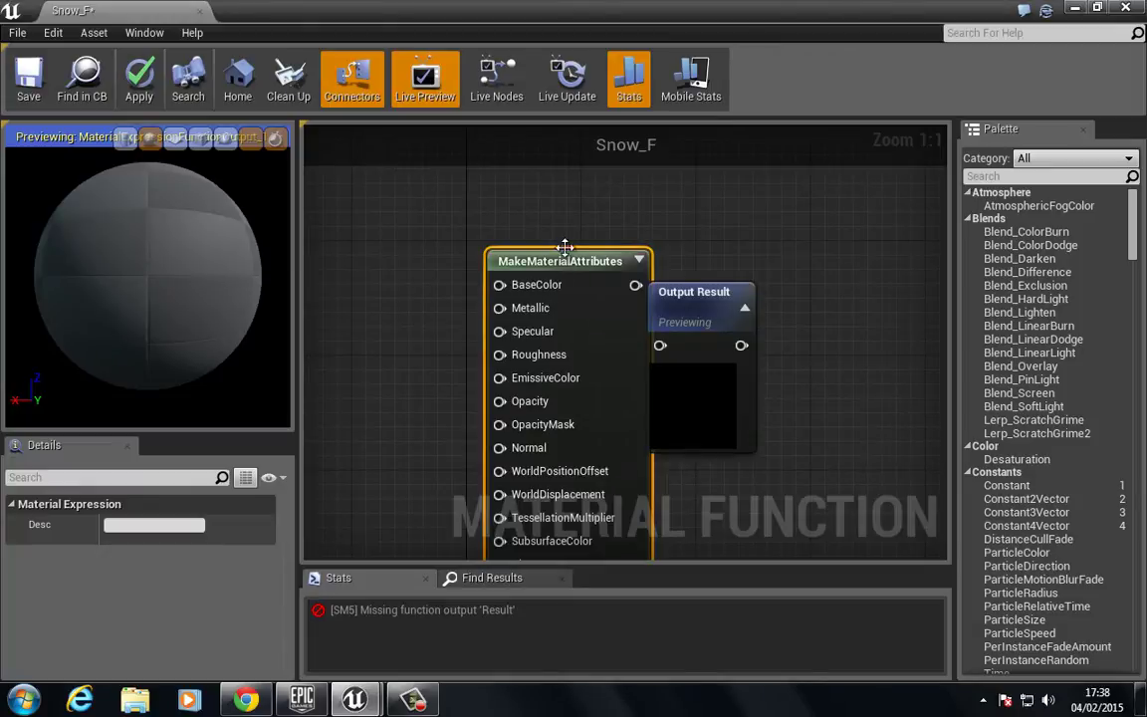
left_click_drag(561, 251, 427, 243)
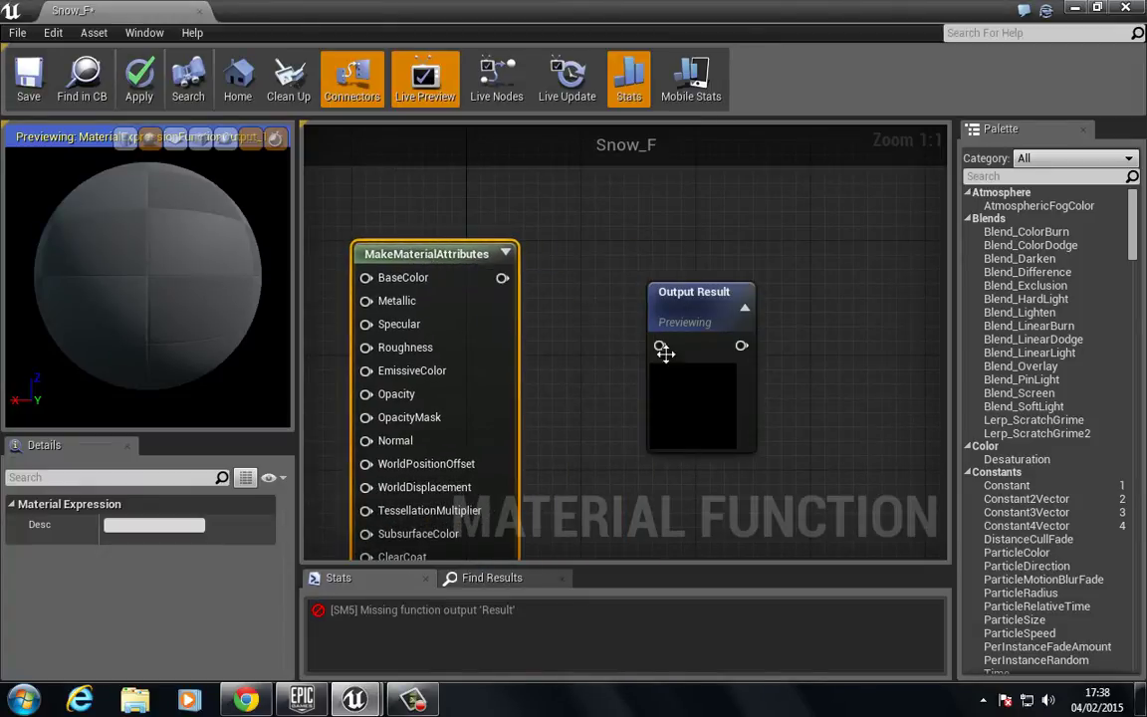
left_click_drag(664, 349, 503, 280)
scroll(506, 319, "down", 2)
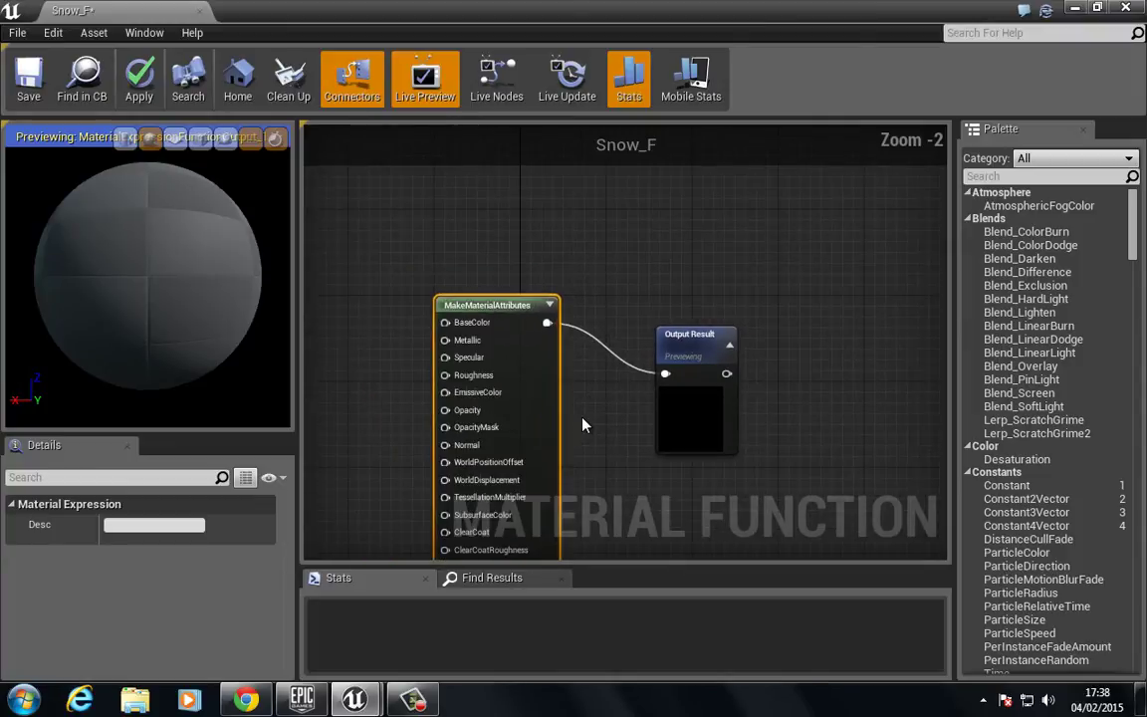
right_click_drag(584, 426, 600, 313)
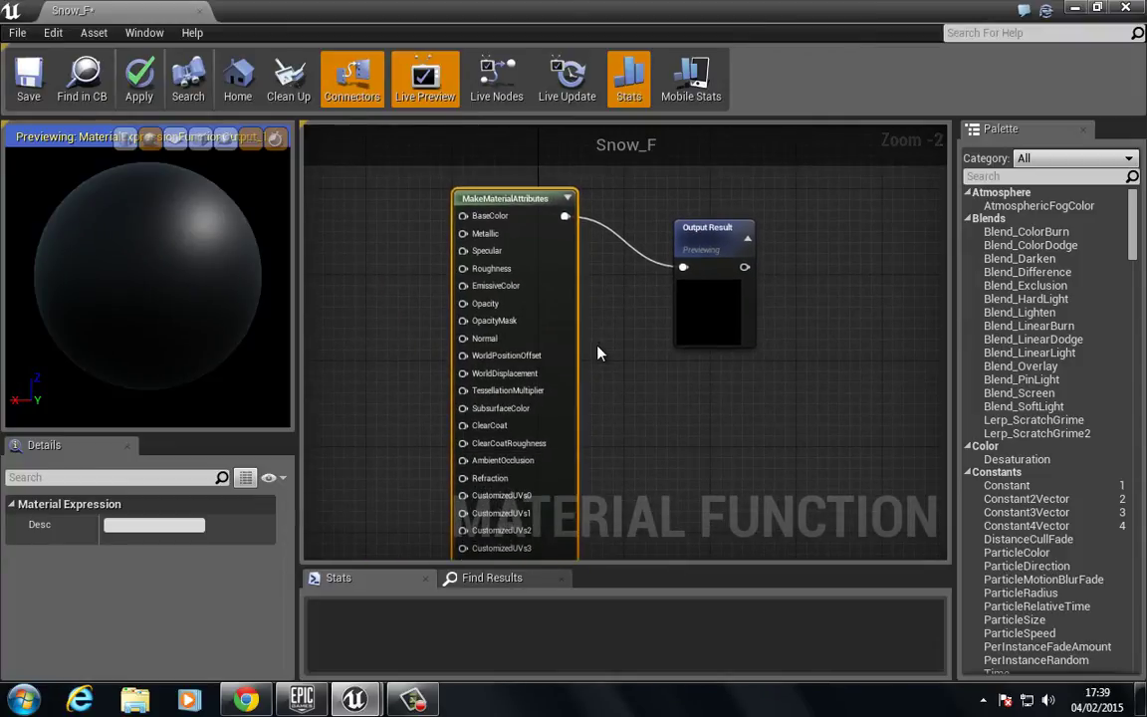
- Add a Constant node with a value of 1 and connect it to the BaseColor input of MakeMaterialAttributes
scroll(389, 254, "up", 1)
scroll(462, 304, "up", 1)
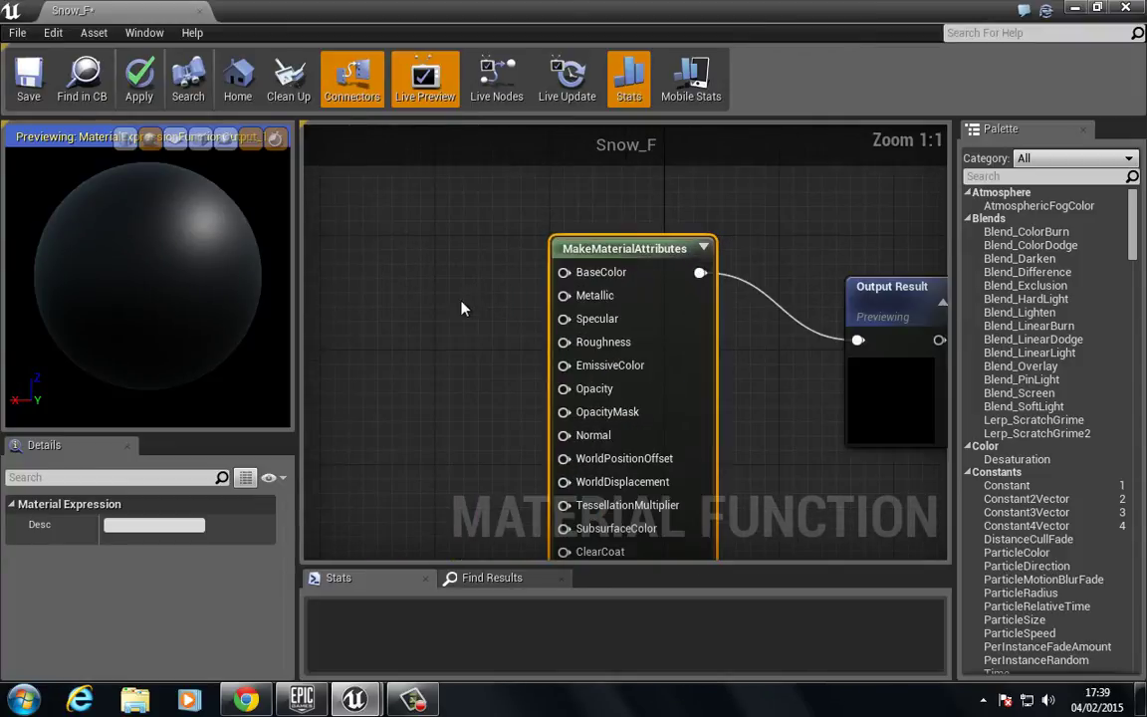
right_click_drag(461, 309, 533, 266)
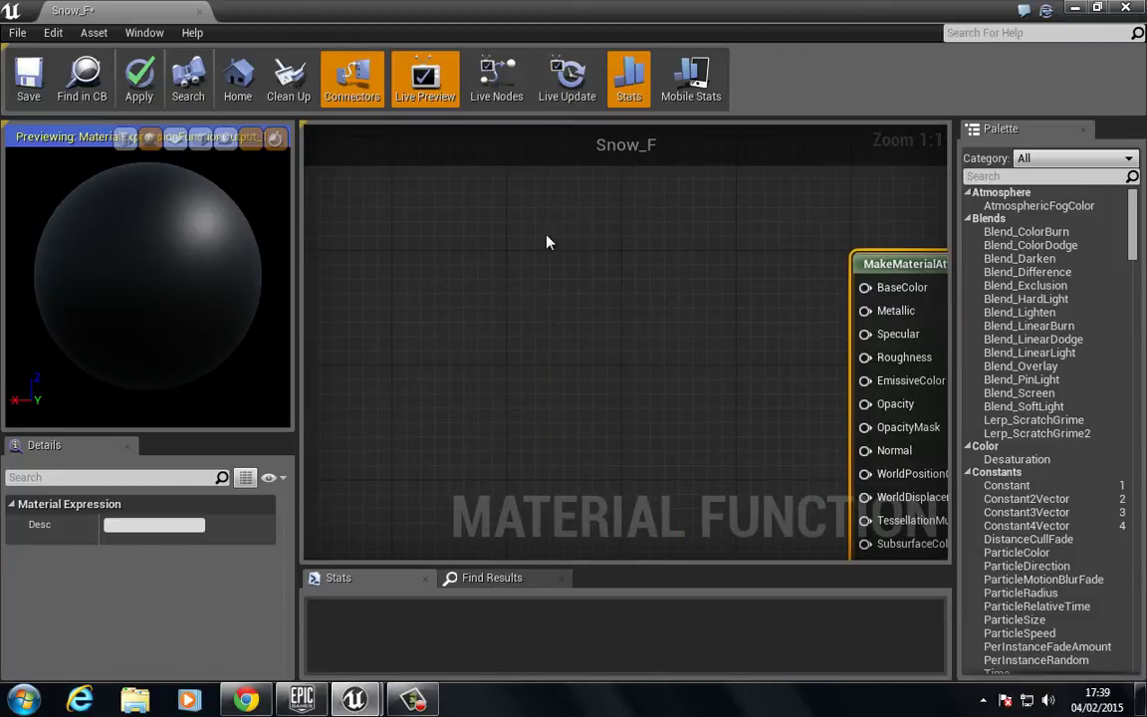
left_click(533, 240)
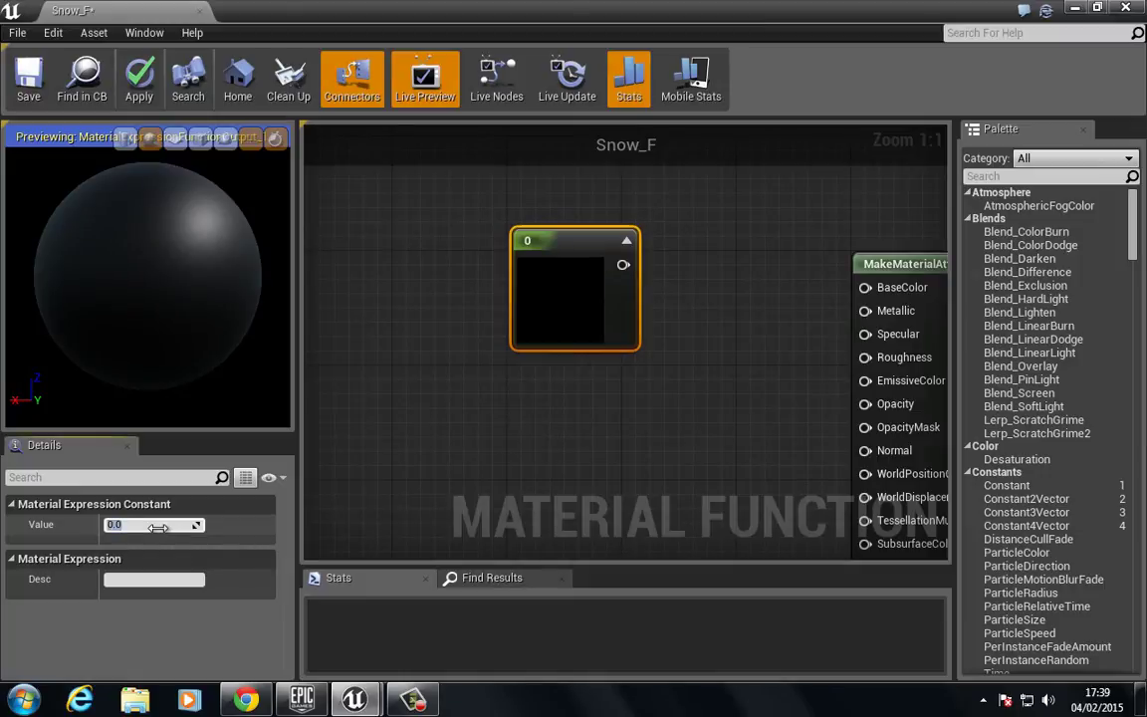
key("Return")
right_click_drag(683, 257, 579, 291)
left_click_drag(520, 298, 763, 322)
right_click_drag(696, 255, 655, 241)
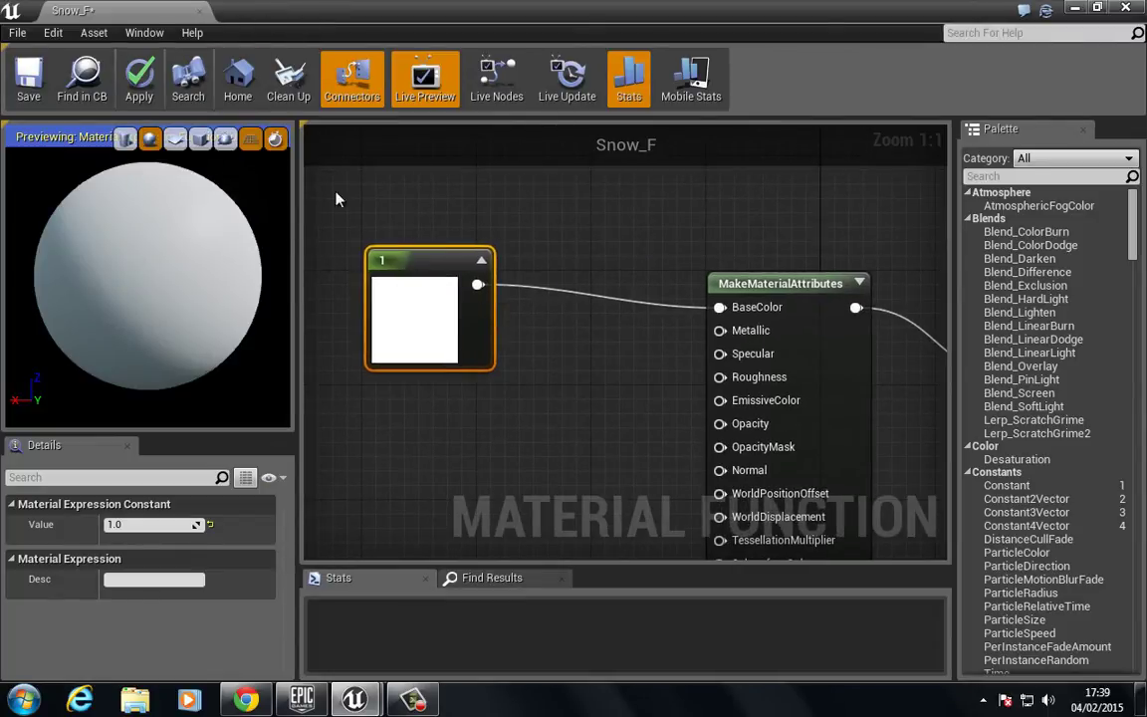
- Preview the T_Brick_Clay_Beveled_N, T_Brick_Clay_Old_N and T_Brick_Hewn_Stone_N normal maps in the StarterContent Textures folder
left_click_drag(326, 8, 614, 84)
left_click(80, 553)
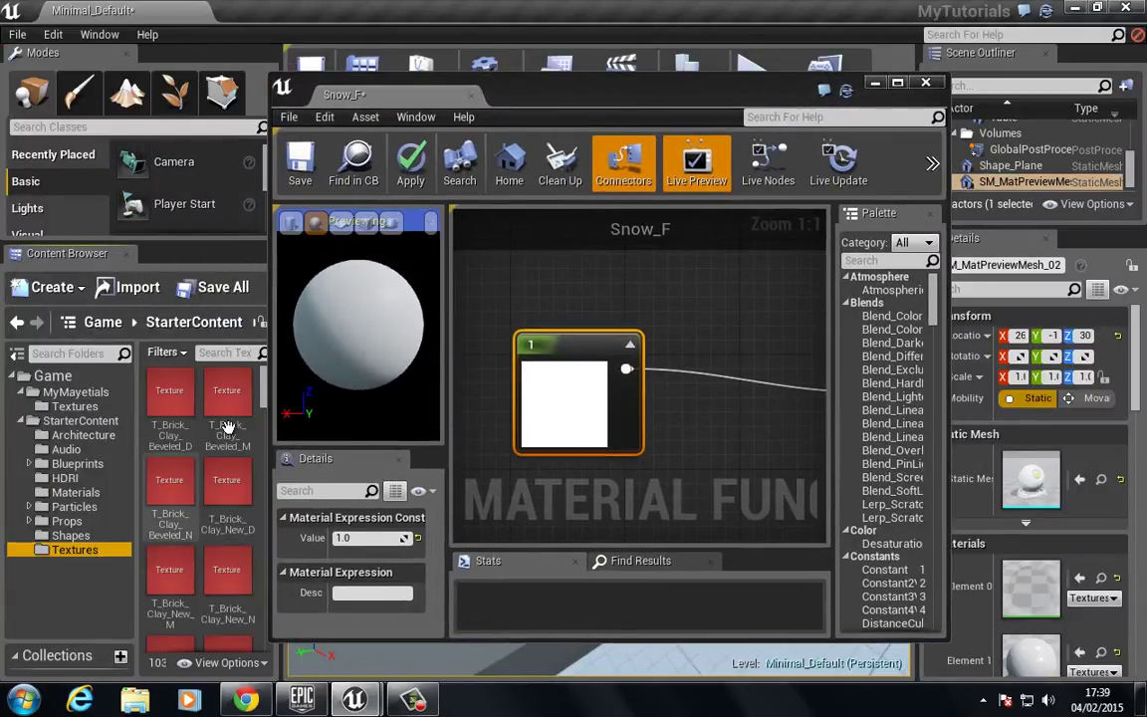
double_click(170, 480)
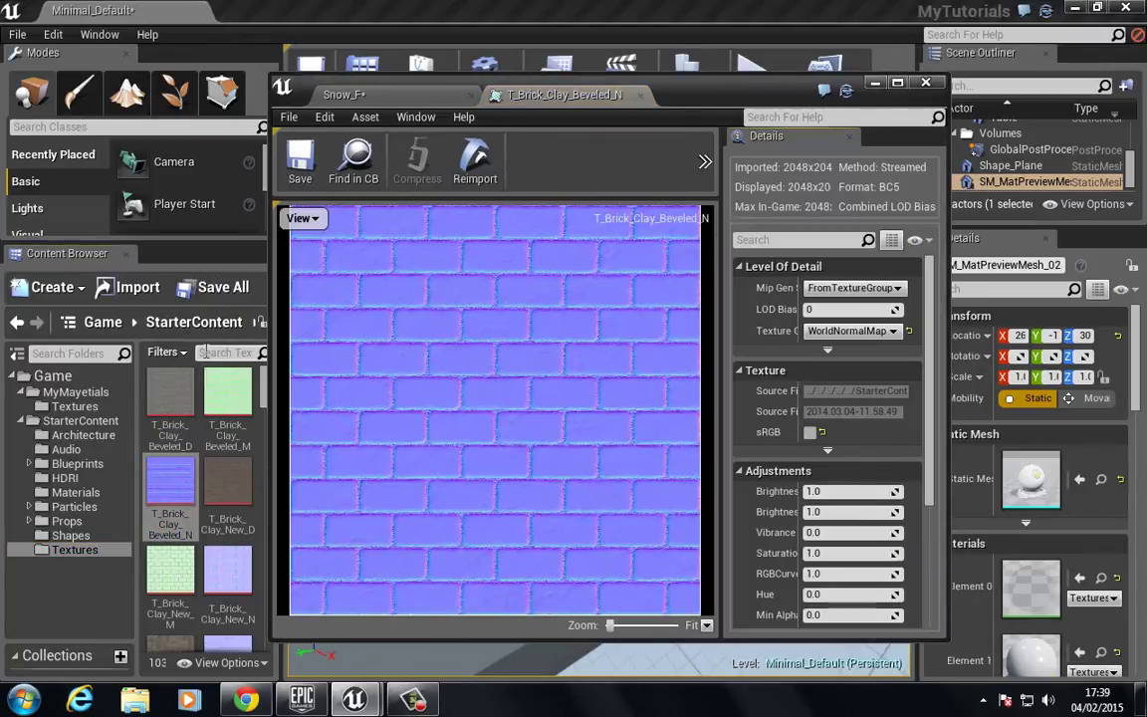
left_click(620, 94)
left_click(229, 483)
scroll(226, 498, "down", 1)
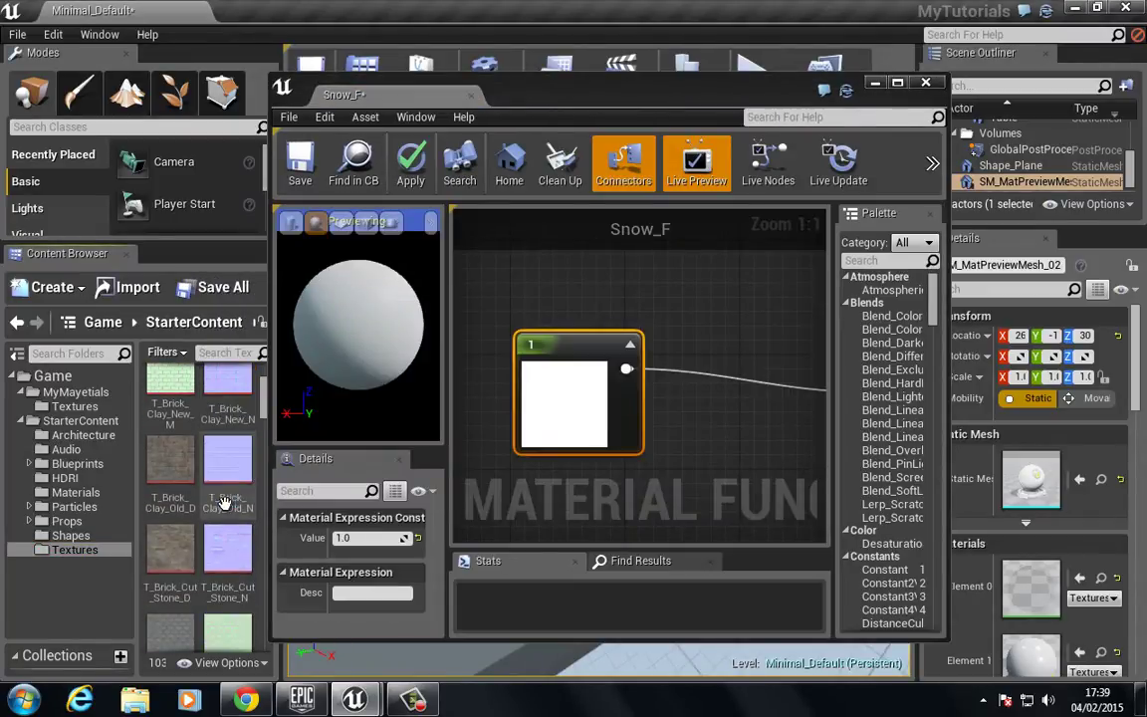
scroll(226, 498, "down", 1)
double_click(228, 458)
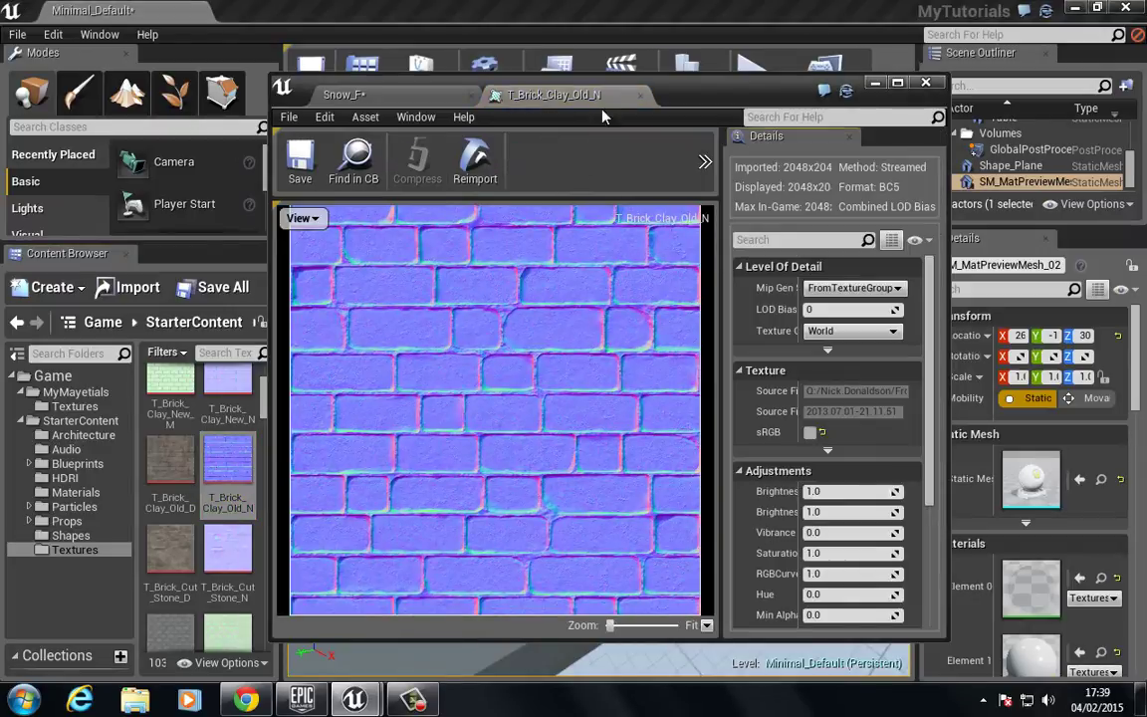
left_click(640, 94)
scroll(202, 525, "down", 1)
scroll(202, 525, "down", 1)
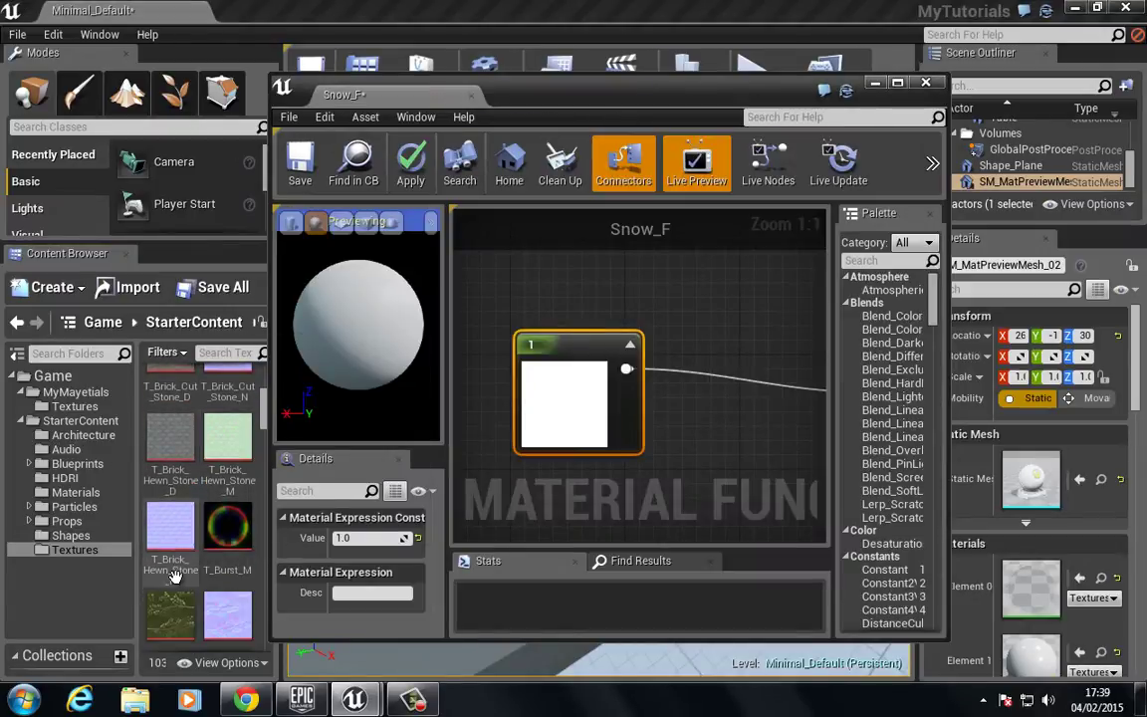
double_click(172, 525)
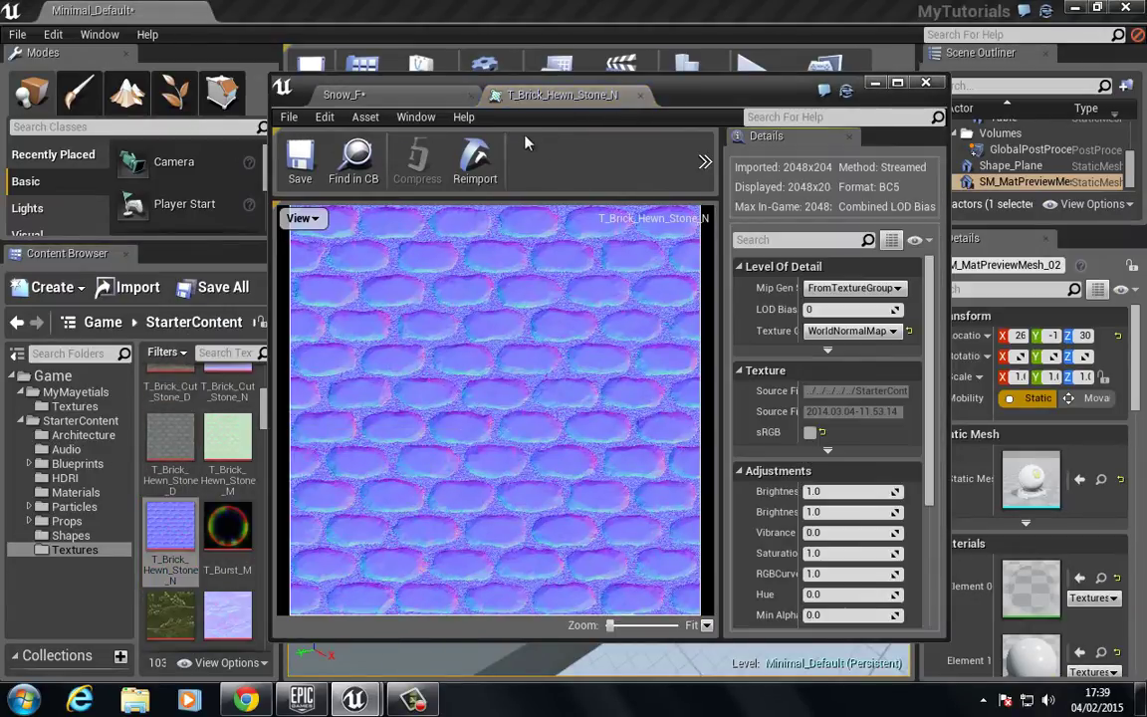
left_click(641, 94)
- Preview the T_Concrete_Panels_N and T_Concrete_Poured_N normal maps in the same textures folder
scroll(209, 554, "down", 1)
left_click(225, 546)
scroll(239, 558, "down", 2)
scroll(239, 558, "down", 4)
scroll(222, 468, "down", 3)
double_click(227, 413)
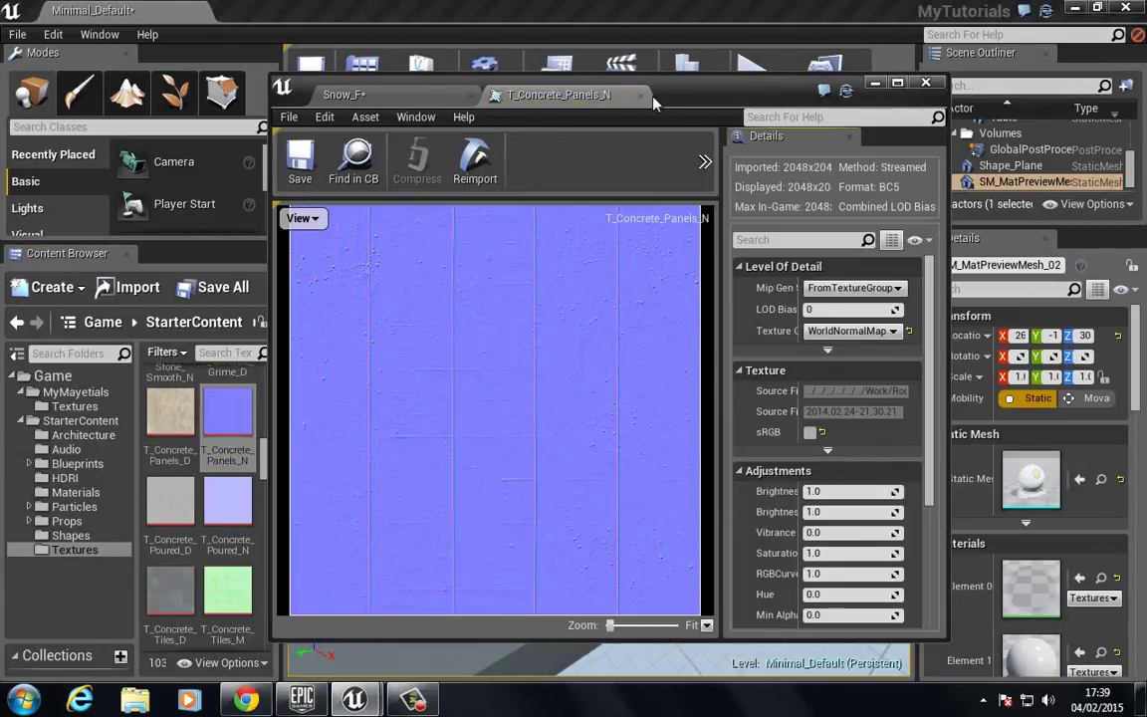
left_click(640, 95)
double_click(217, 521)
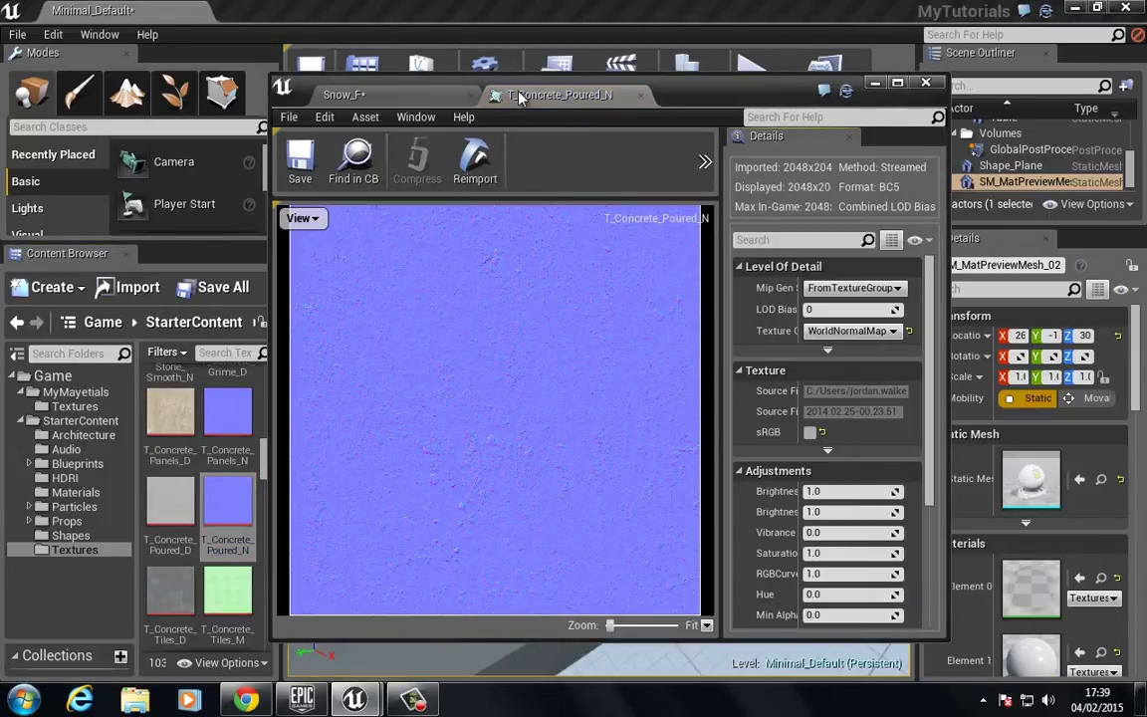
left_click(640, 95)
- Add T_Concrete_Poured_N to the Snow_F graph as a Texture Sample and connect it to the Normal input
left_click_drag(225, 514, 692, 289)
left_click_drag(689, 84, 685, 2)
scroll(560, 298, "down", 4)
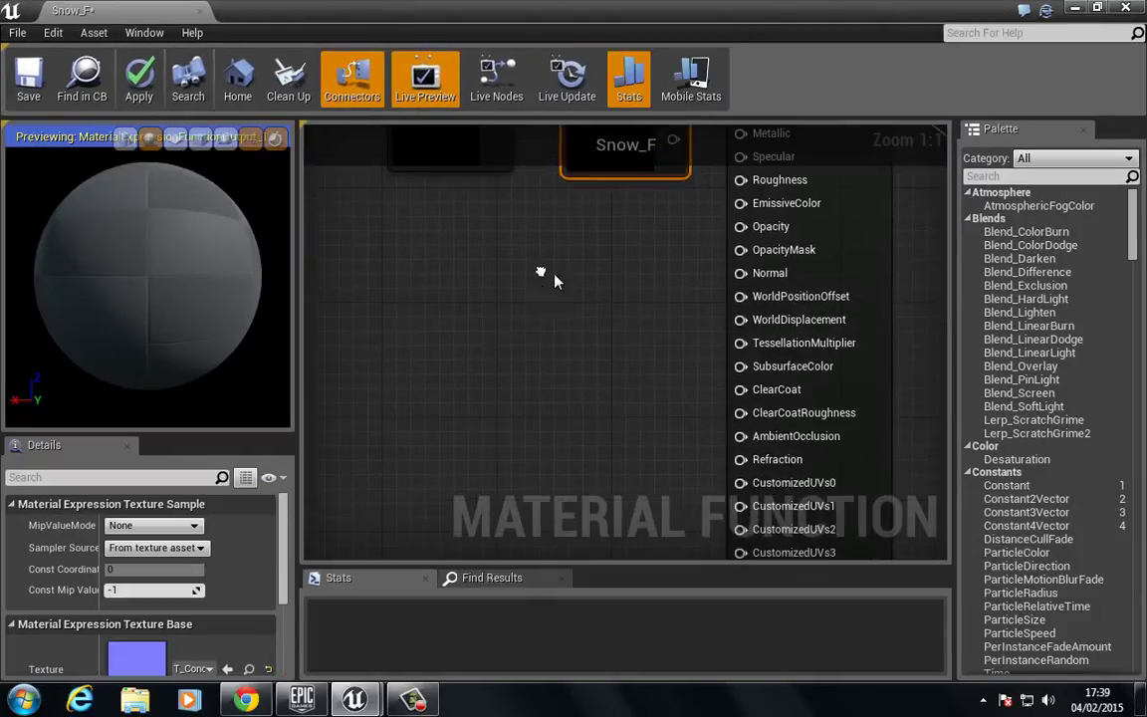
left_click_drag(604, 194, 515, 340)
scroll(593, 293, "up", 2)
scroll(592, 293, "up", 2)
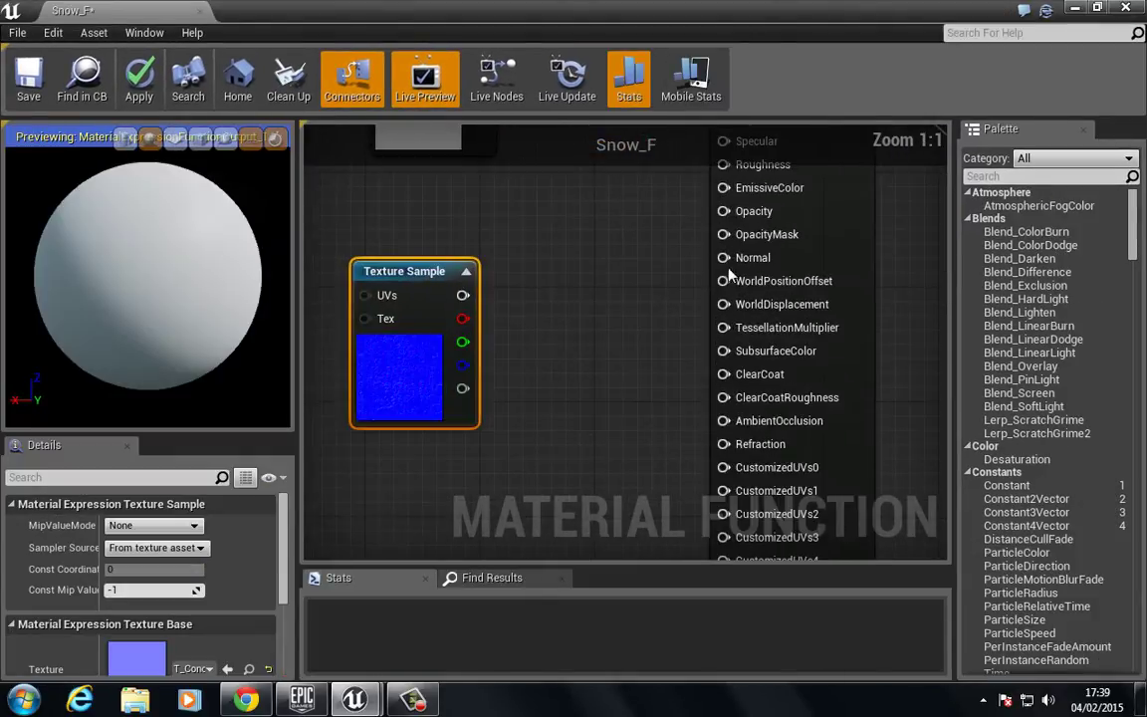
left_click_drag(724, 258, 463, 298)
left_click_drag(113, 236, 72, 267)
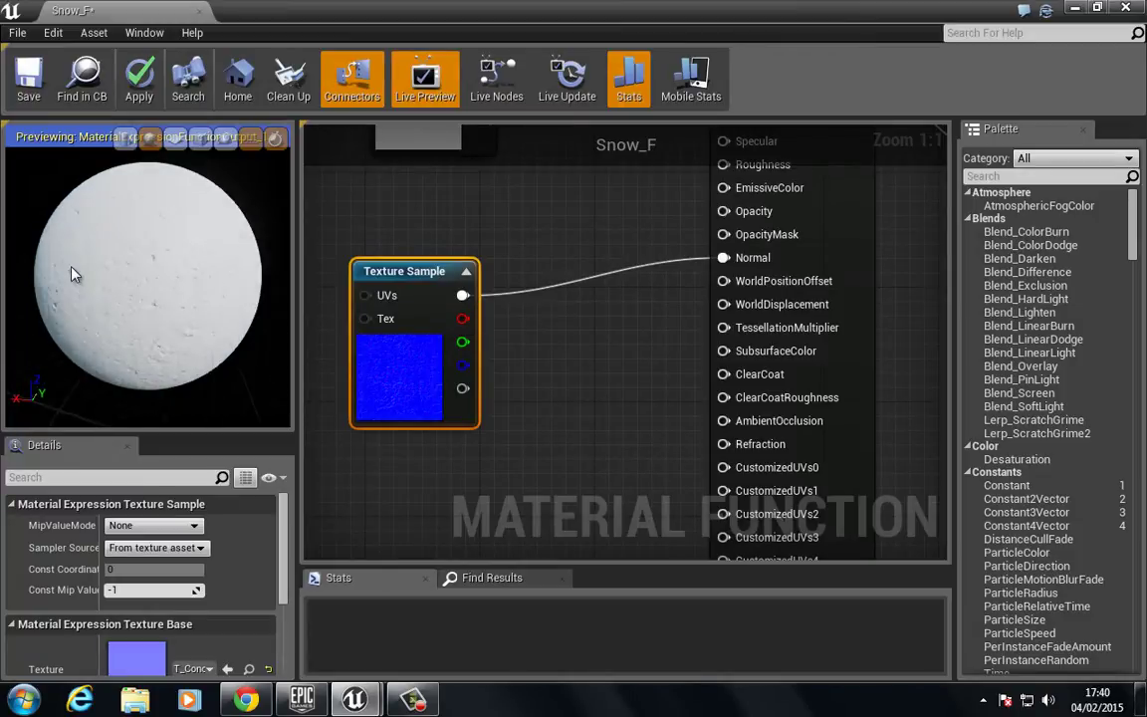
- Save the Snow_F material function and close its editor
left_click(17, 90)
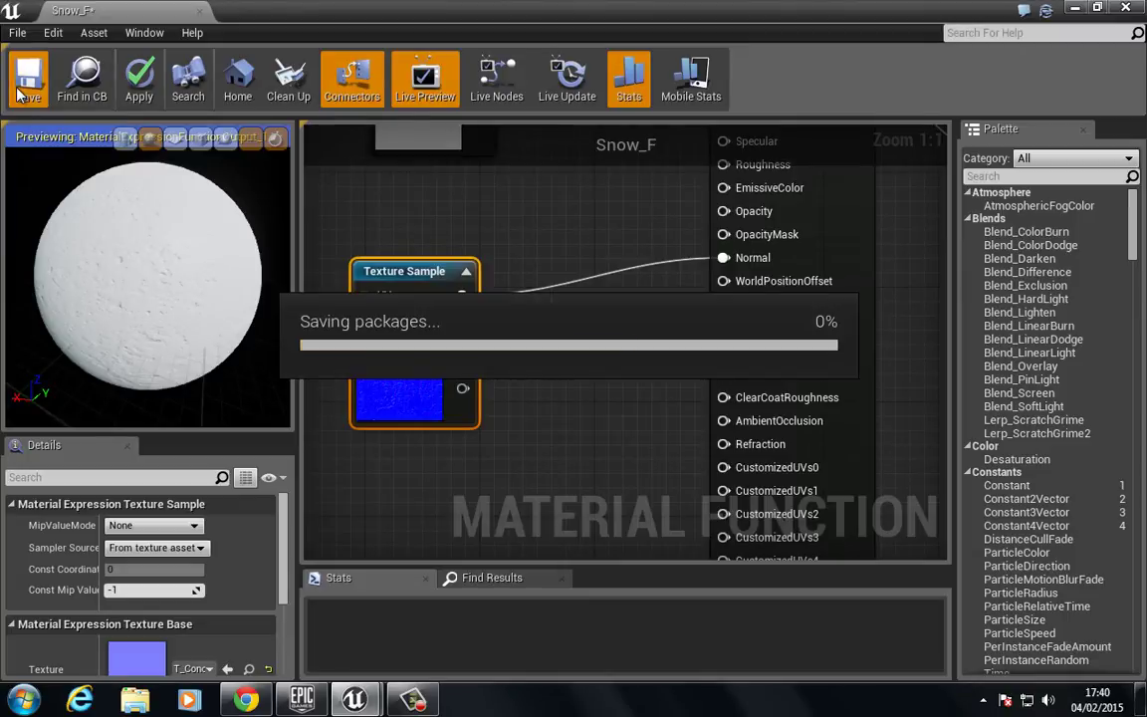
double_click(331, 8)
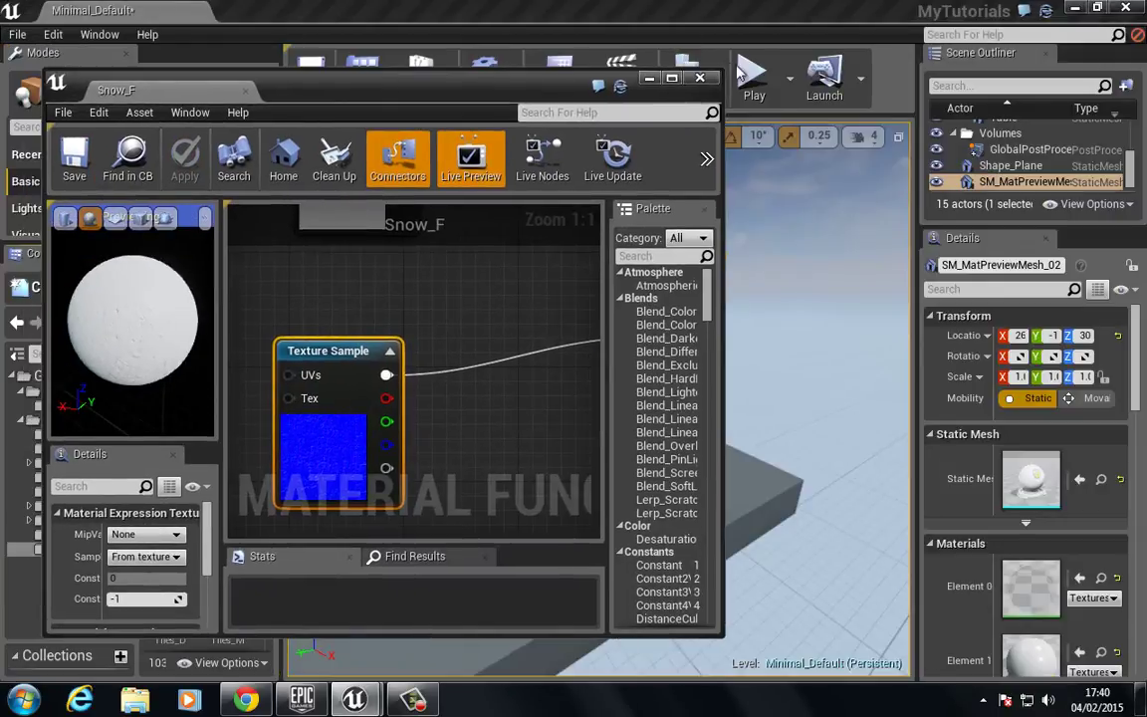
left_click(700, 77)
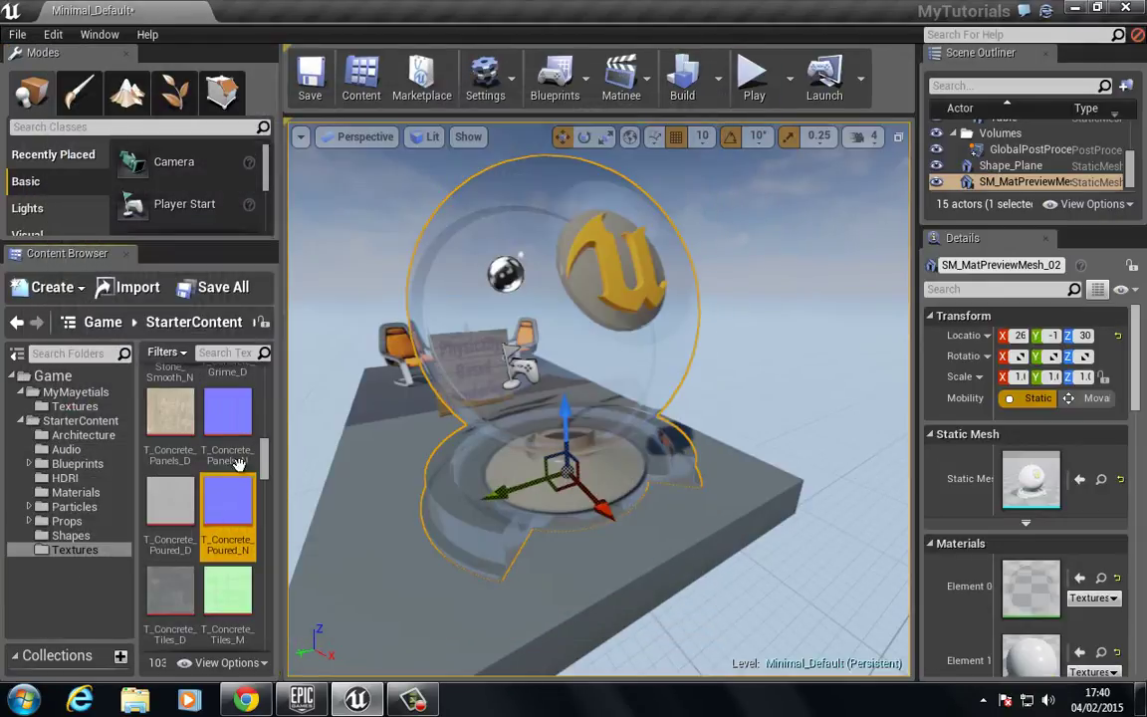
- Create a material function named Chrome_F in the MyMayetials folder and open it in a maximized editor
left_click(72, 406)
left_click(75, 391)
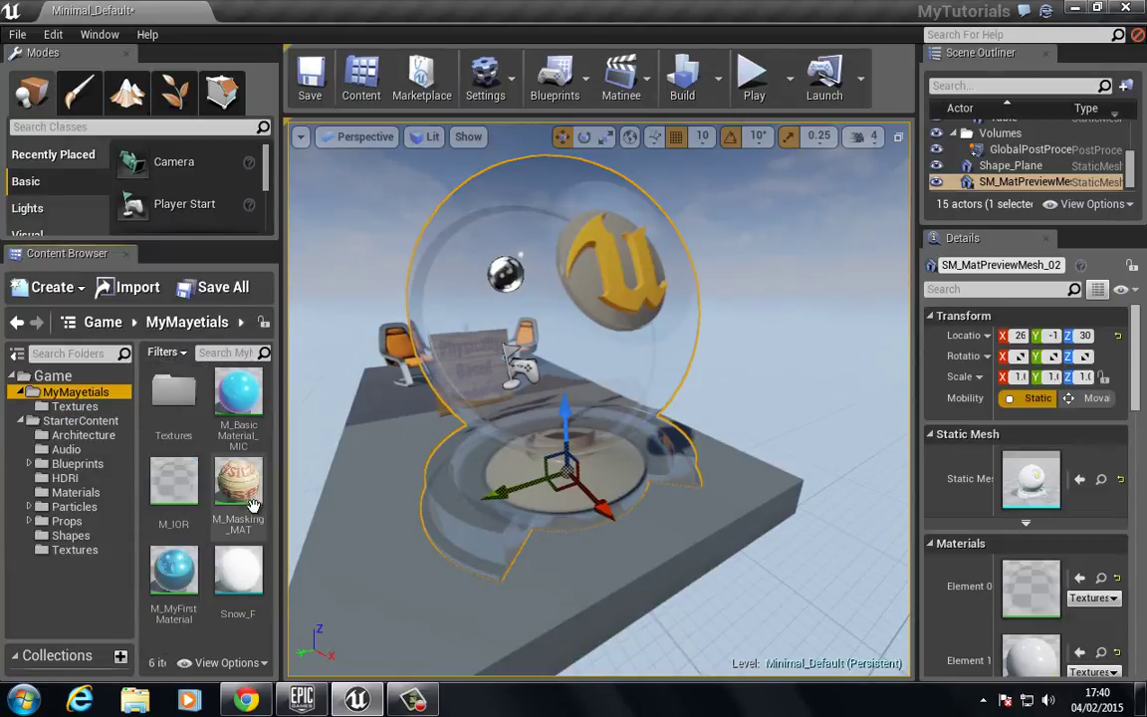
right_click(184, 641)
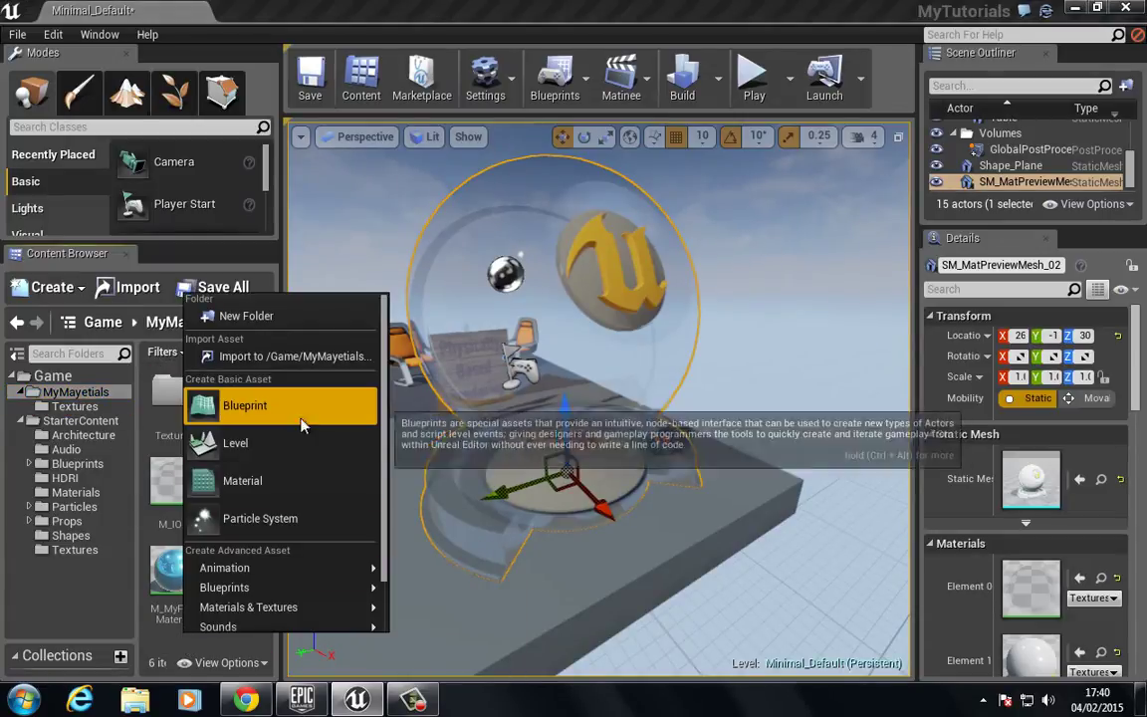
mouse_move(294, 609)
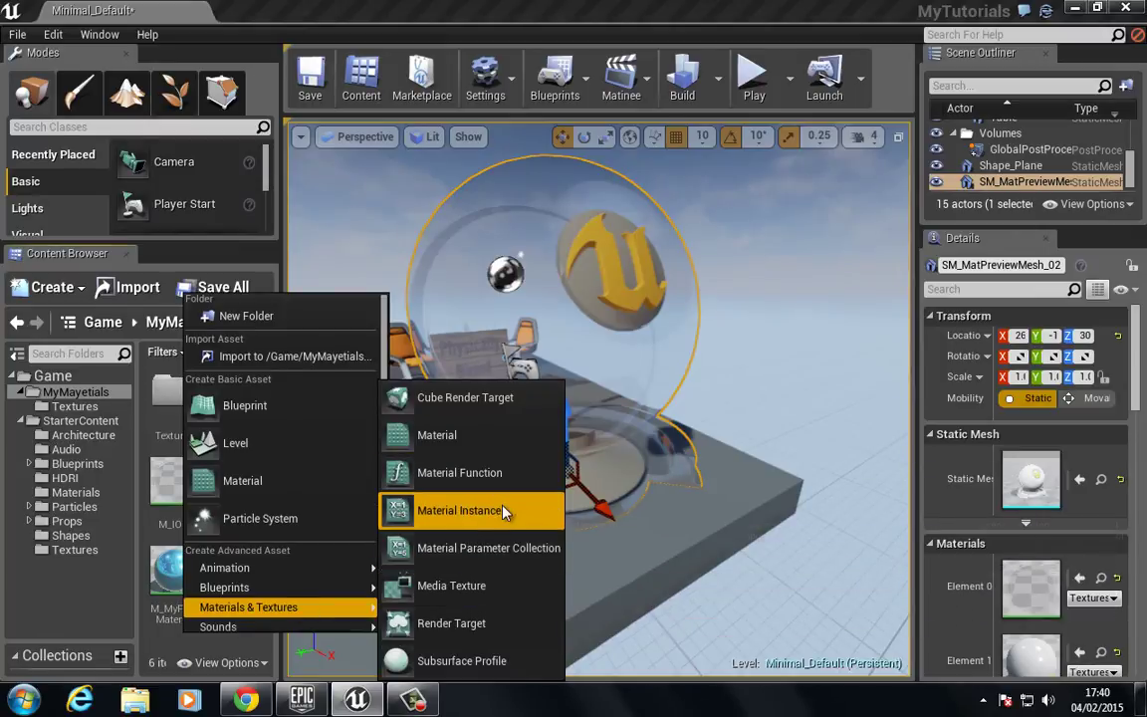
left_click(456, 473)
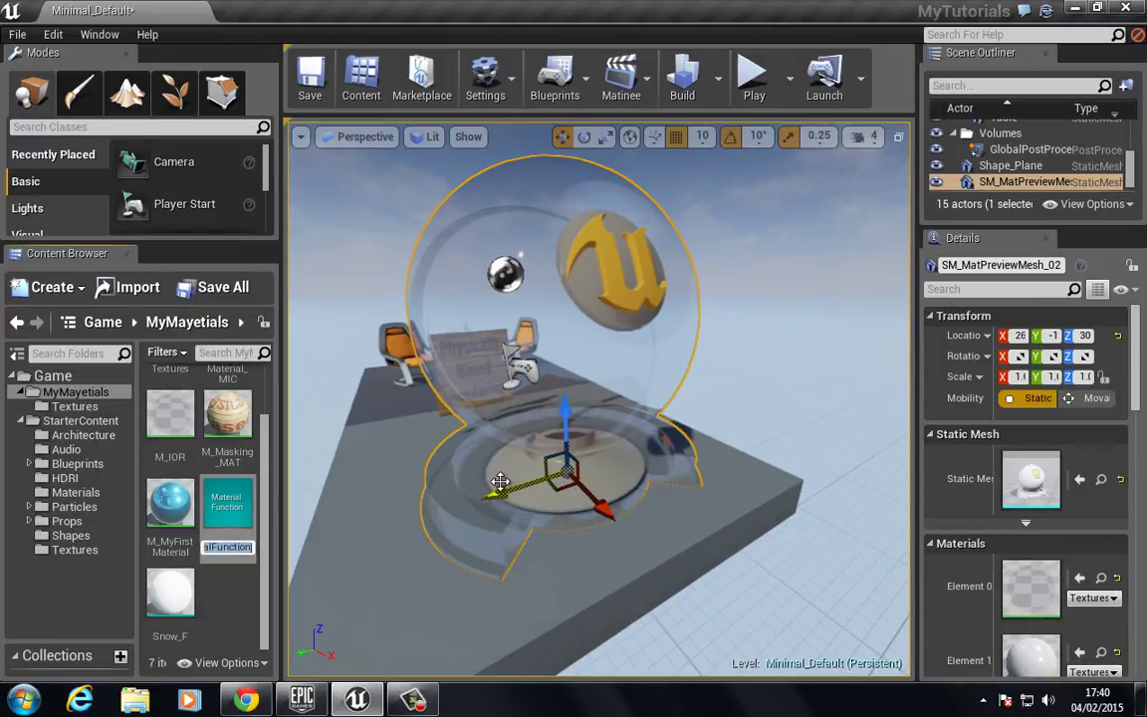
type("Chrome_F")
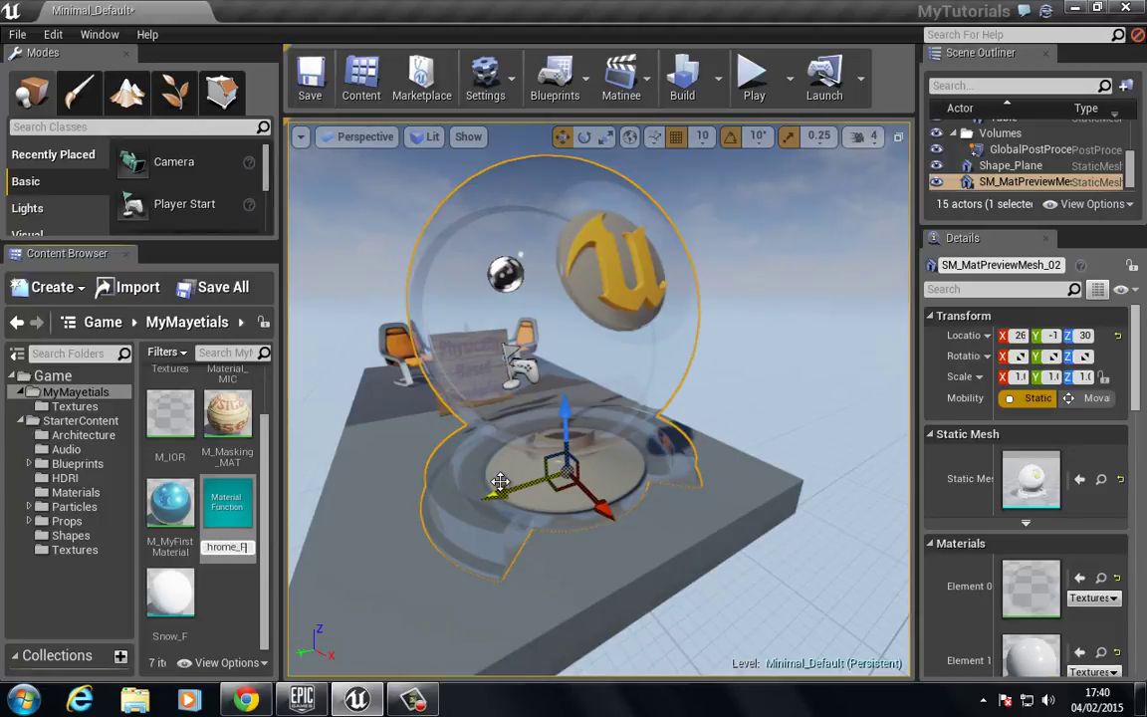
key("Return")
key("Return")
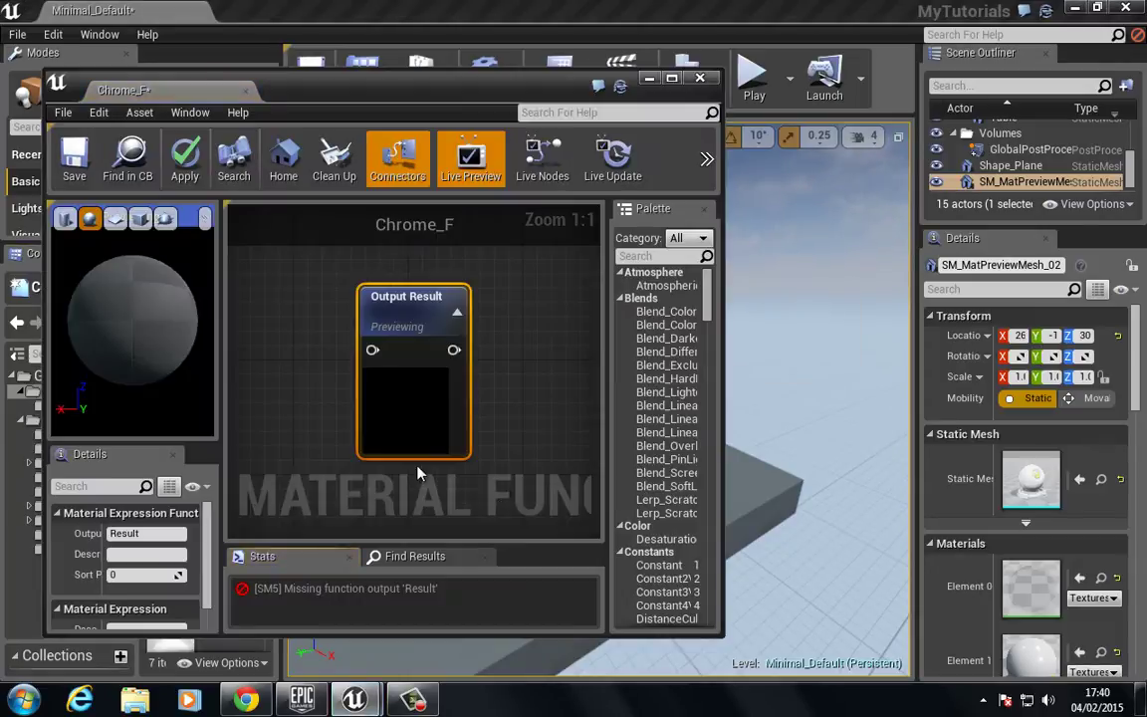
double_click(388, 90)
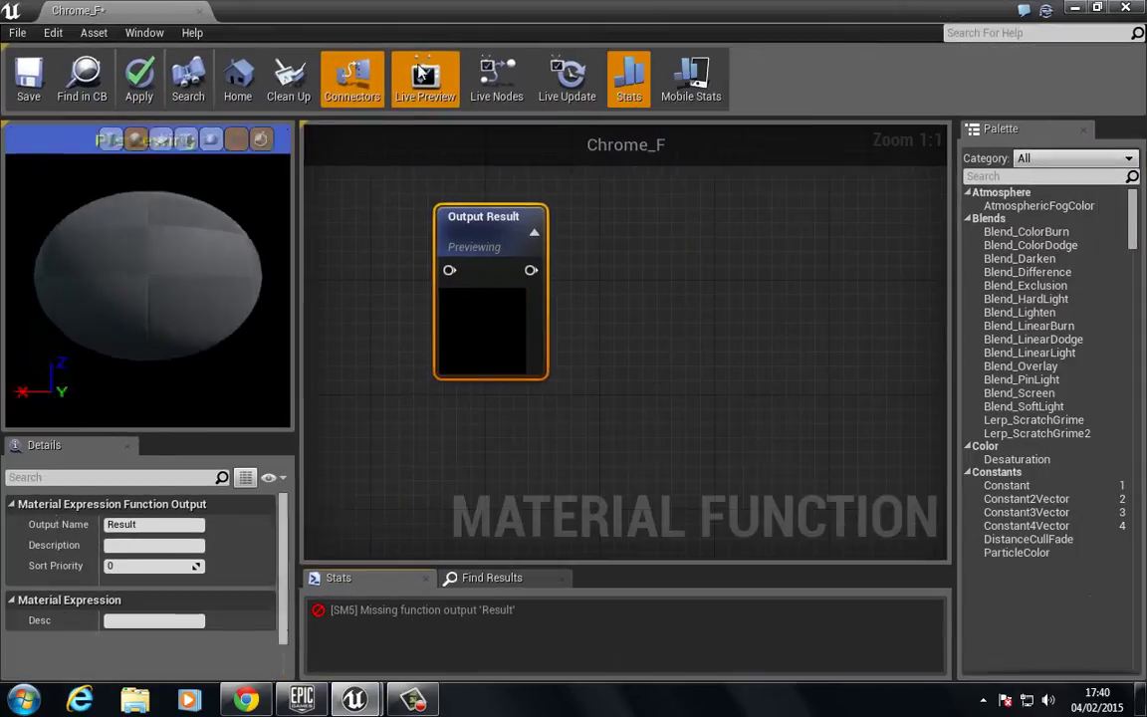
- Add a MakeMaterialAttributes node to the Chrome_F graph and connect its output to Output Result
scroll(428, 289, "down", 2)
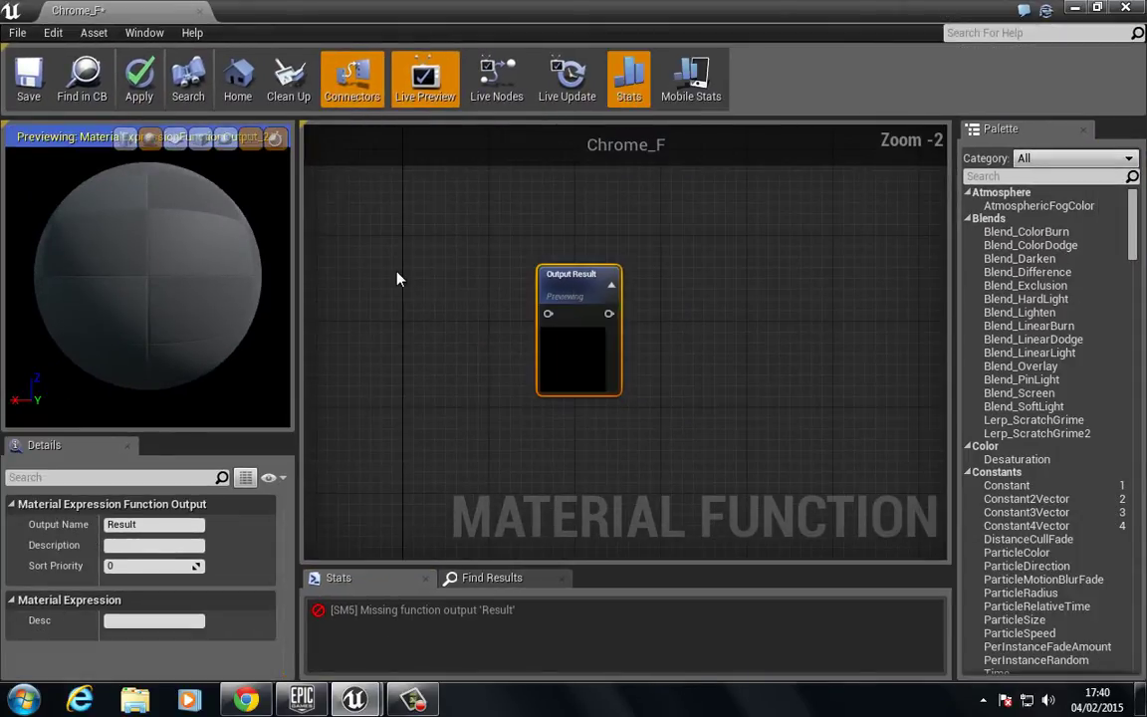
right_click(397, 279)
type("make")
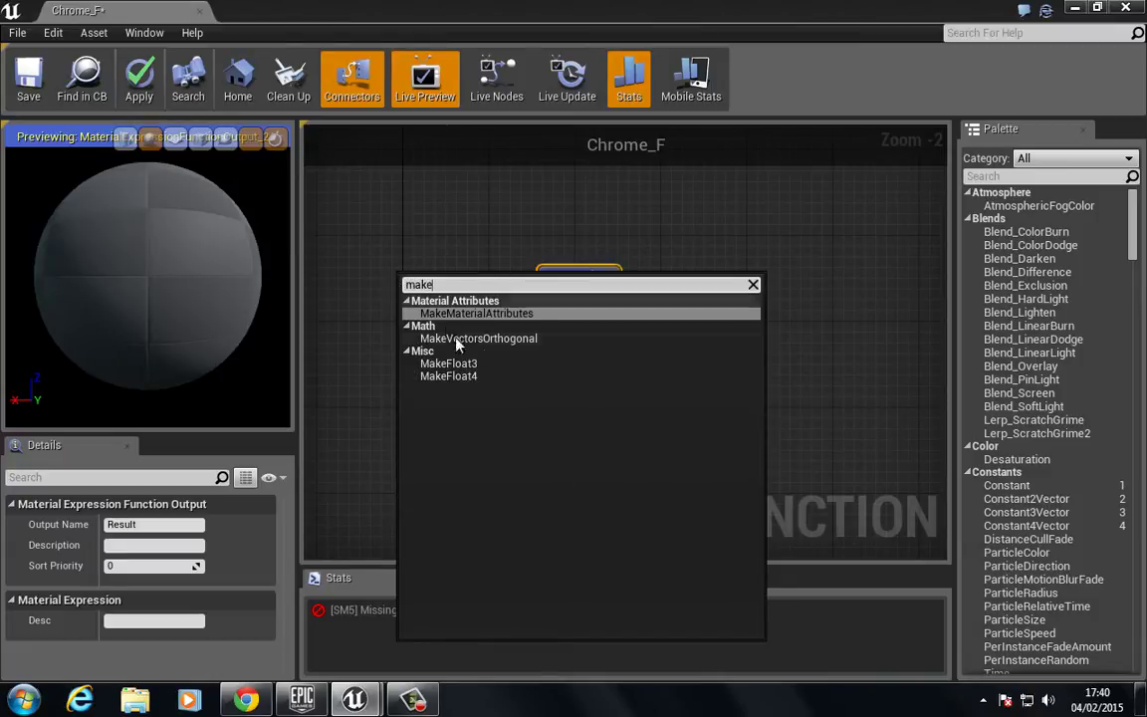
left_click(506, 302)
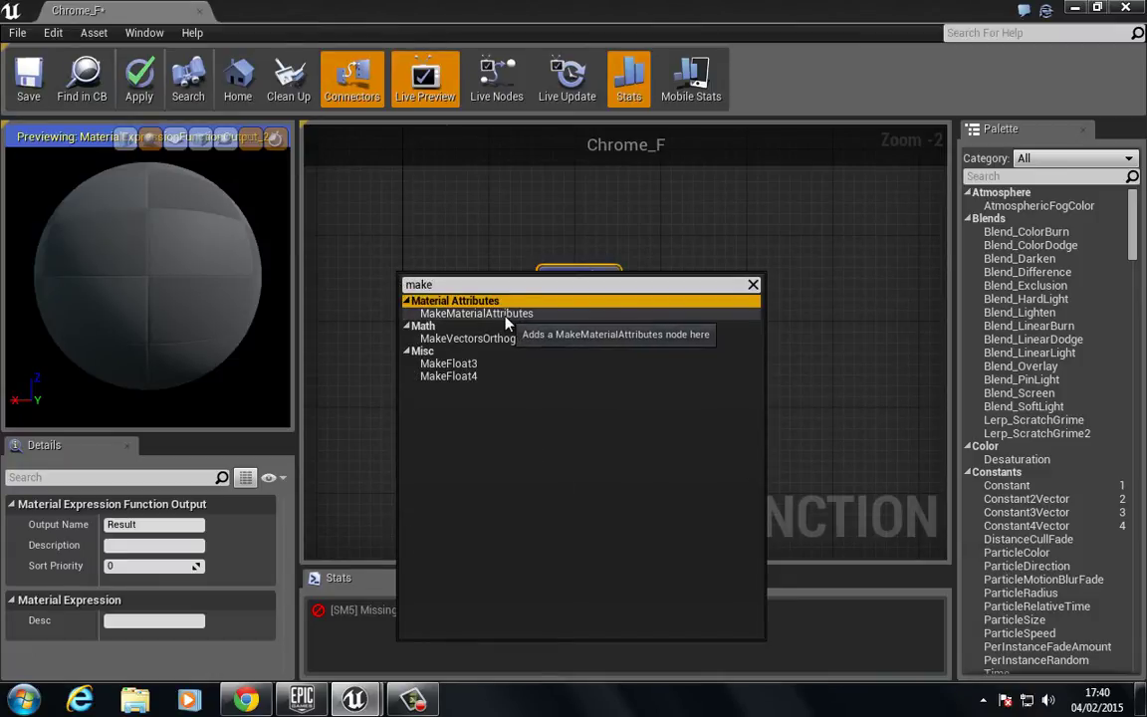
left_click(509, 314)
left_click_drag(513, 298, 507, 297)
right_click_drag(381, 249, 599, 223)
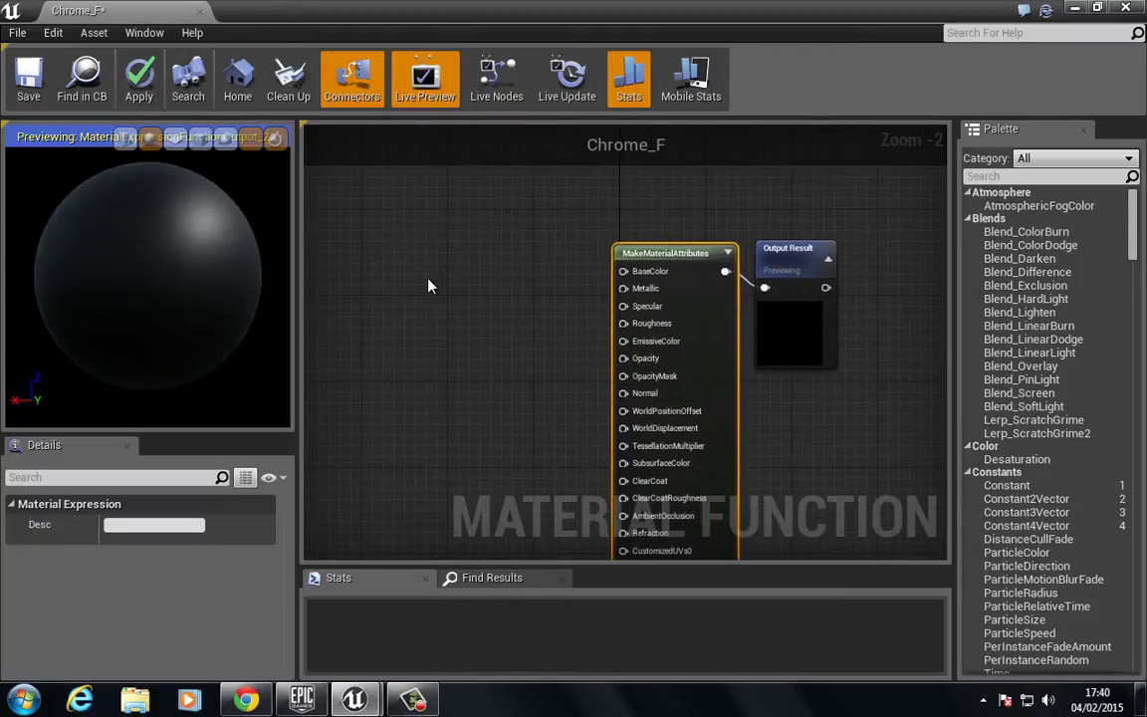
- Add a Constant node, connect it to both BaseColor and Metallic, and set its value to 1
right_click_drag(398, 260, 467, 250)
left_click(467, 238)
right_click_drag(560, 248, 489, 268)
scroll(515, 268, "up", 2)
left_click(483, 265)
left_click_drag(513, 297, 659, 286)
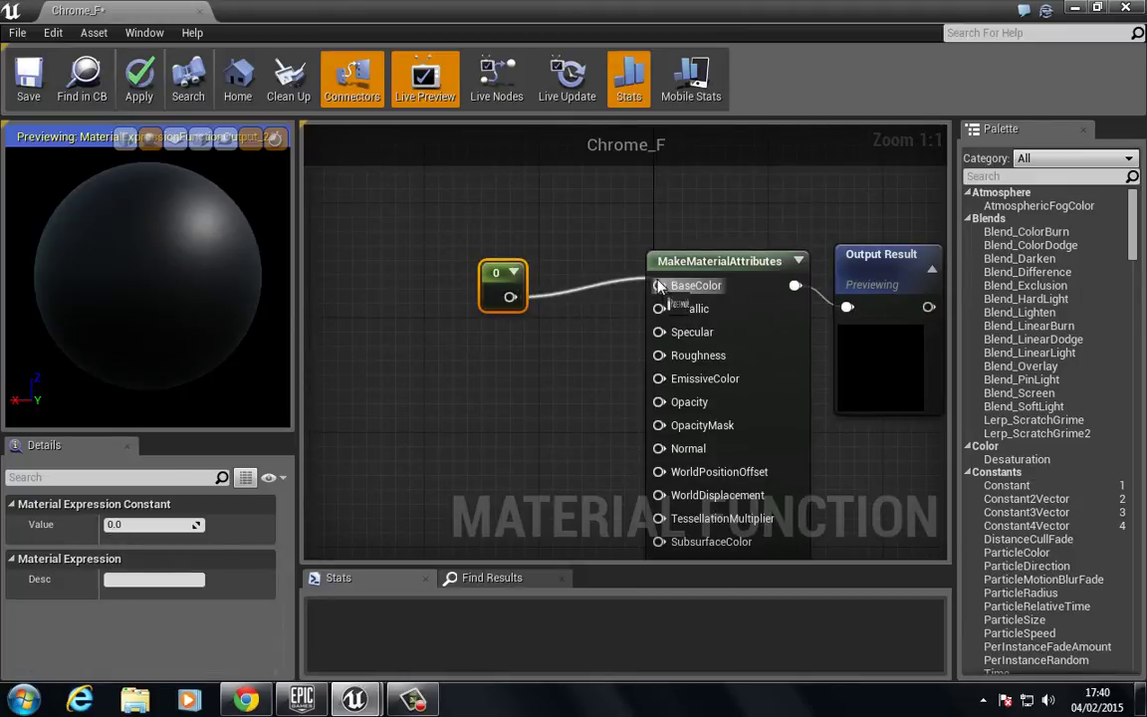
left_click_drag(511, 298, 659, 308)
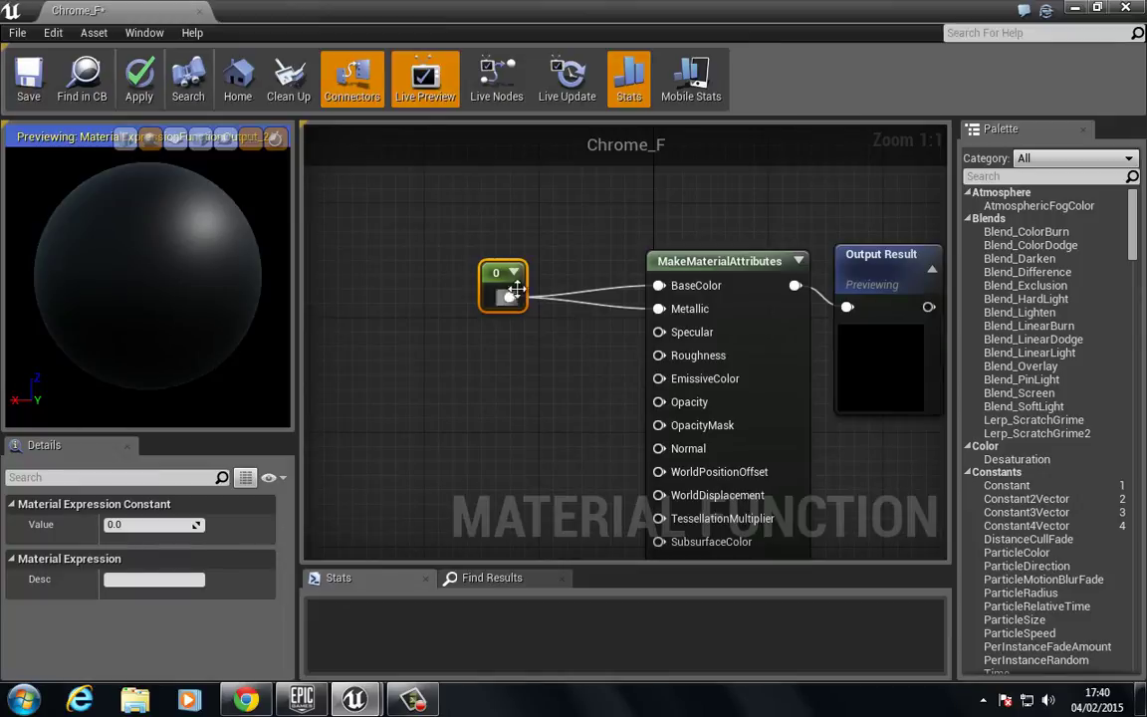
left_click(148, 526)
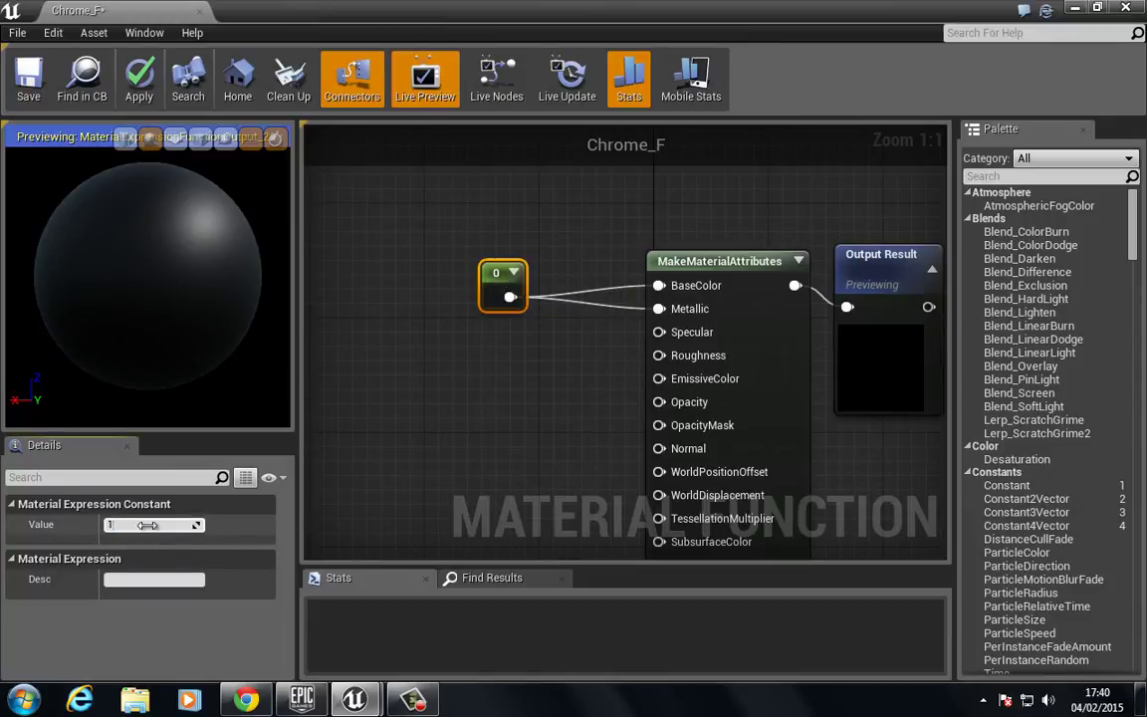
key("Return")
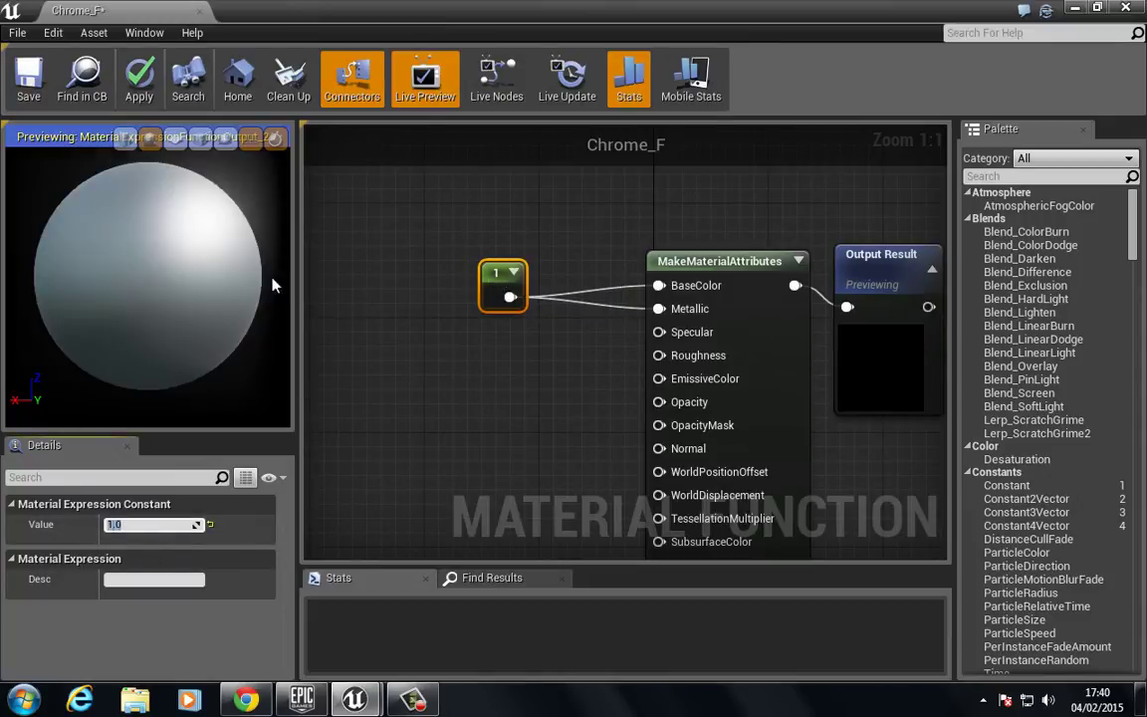
left_click_drag(179, 263, 124, 280)
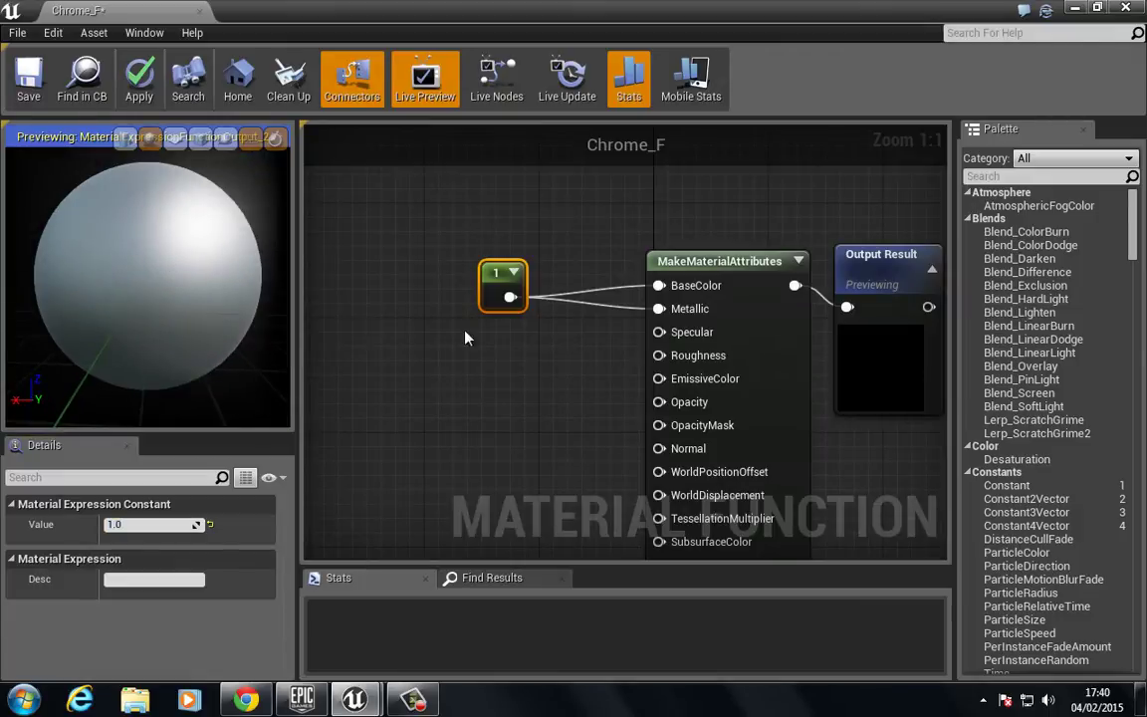
- Add a second Constant node below the first, connect it to Roughness, and expand its preview
right_click_drag(477, 343, 452, 272)
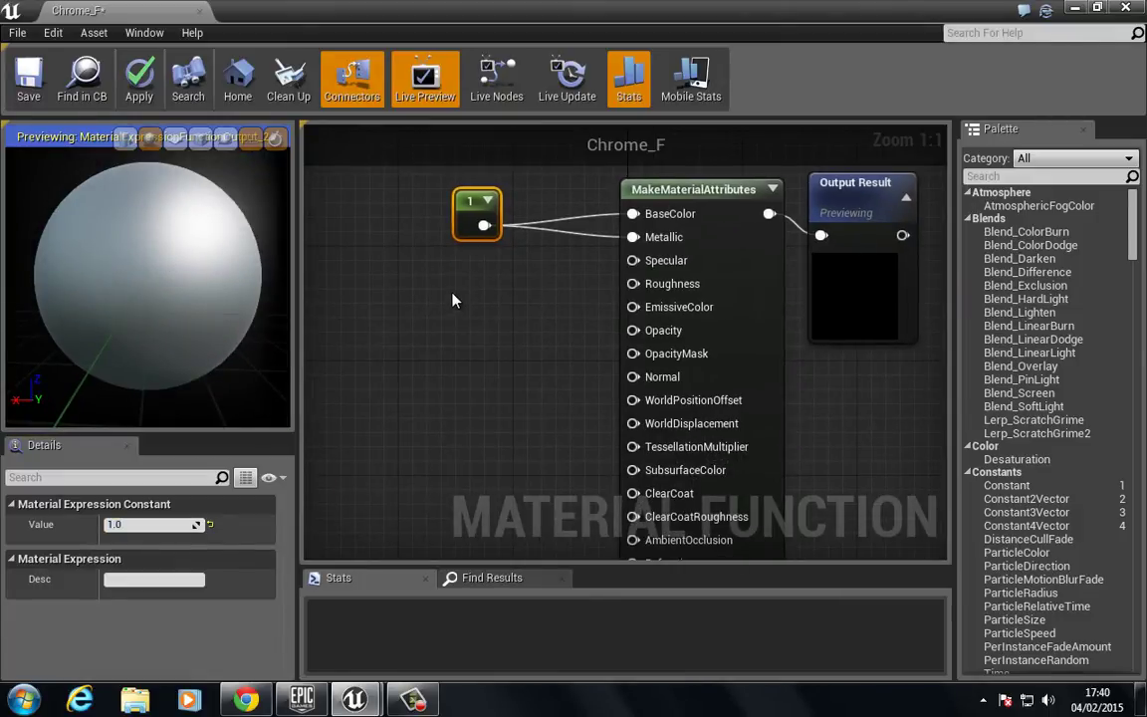
left_click(452, 293)
left_click_drag(482, 328, 639, 285)
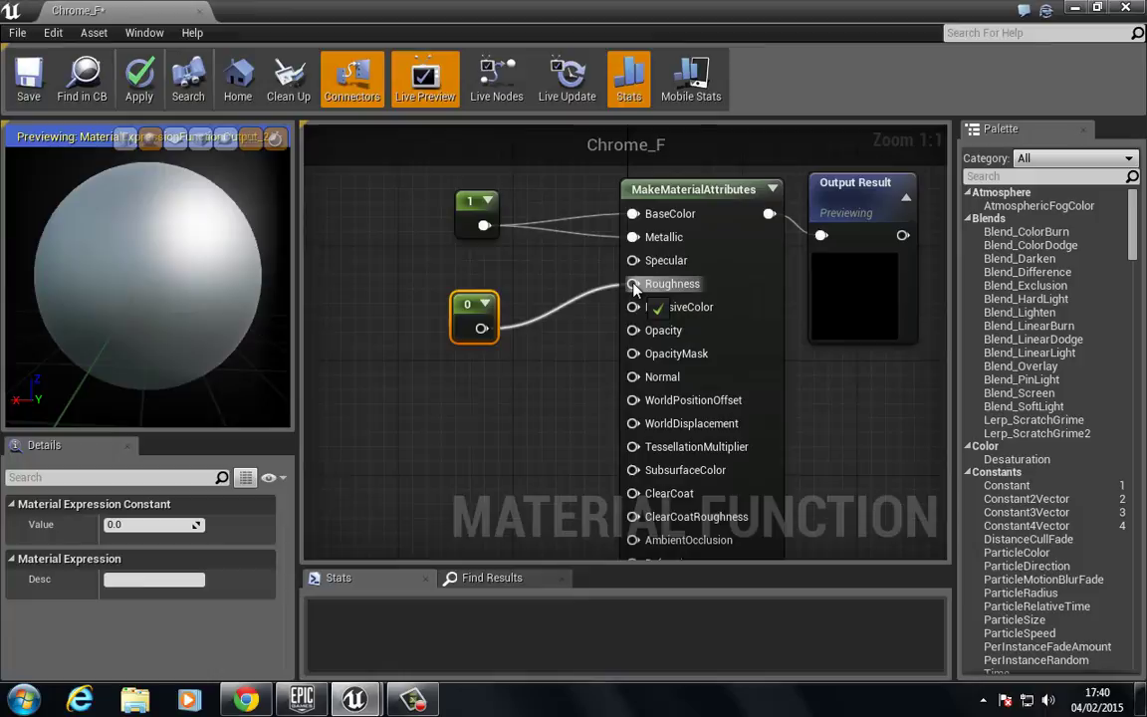
left_click(487, 303)
- Try roughness constant values of 0.8 and 0.2, and settle on 0.3
left_click(148, 525)
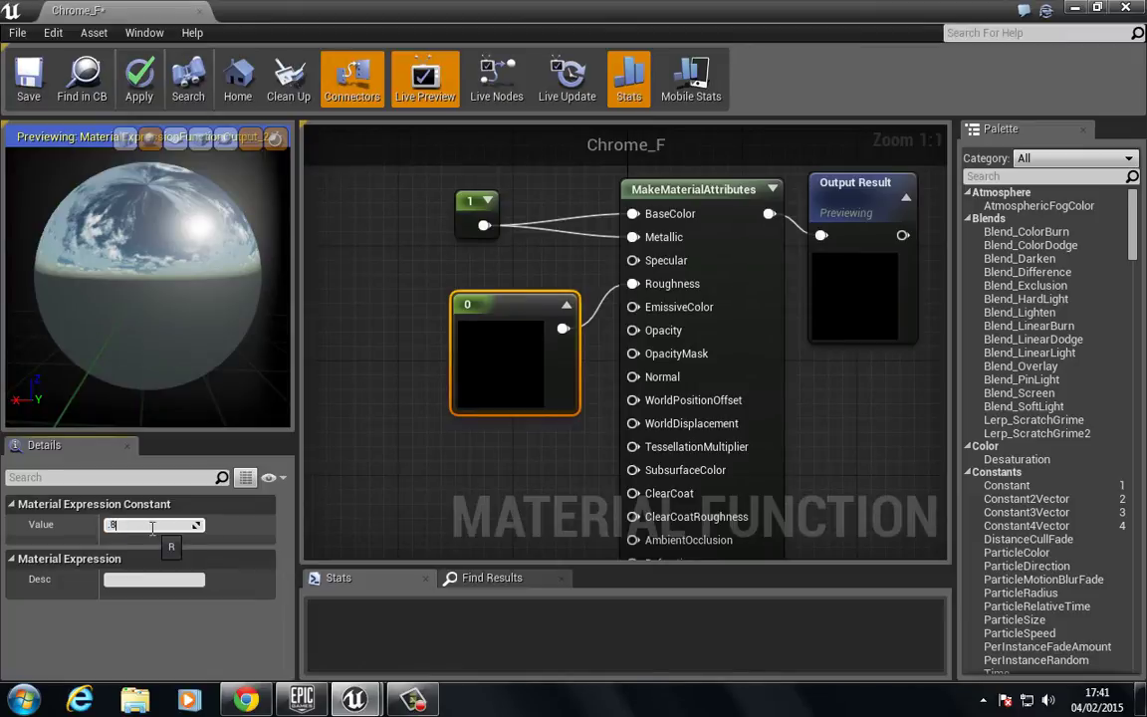
type(".8")
key("Return")
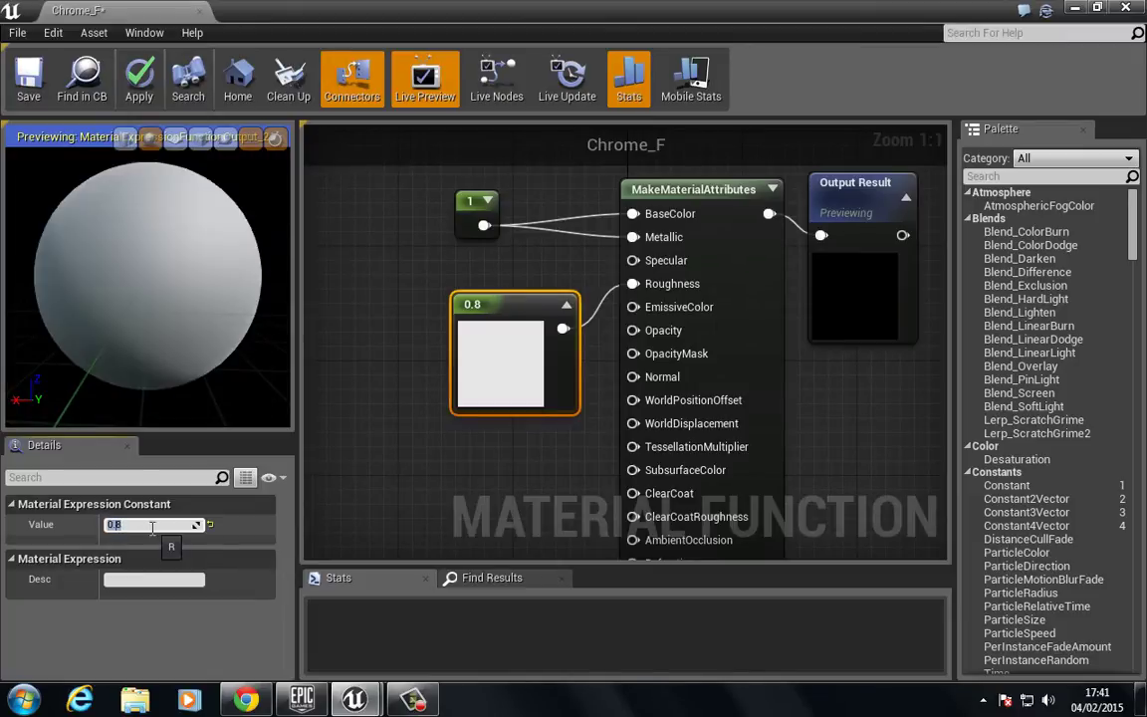
type(".2")
key("Return")
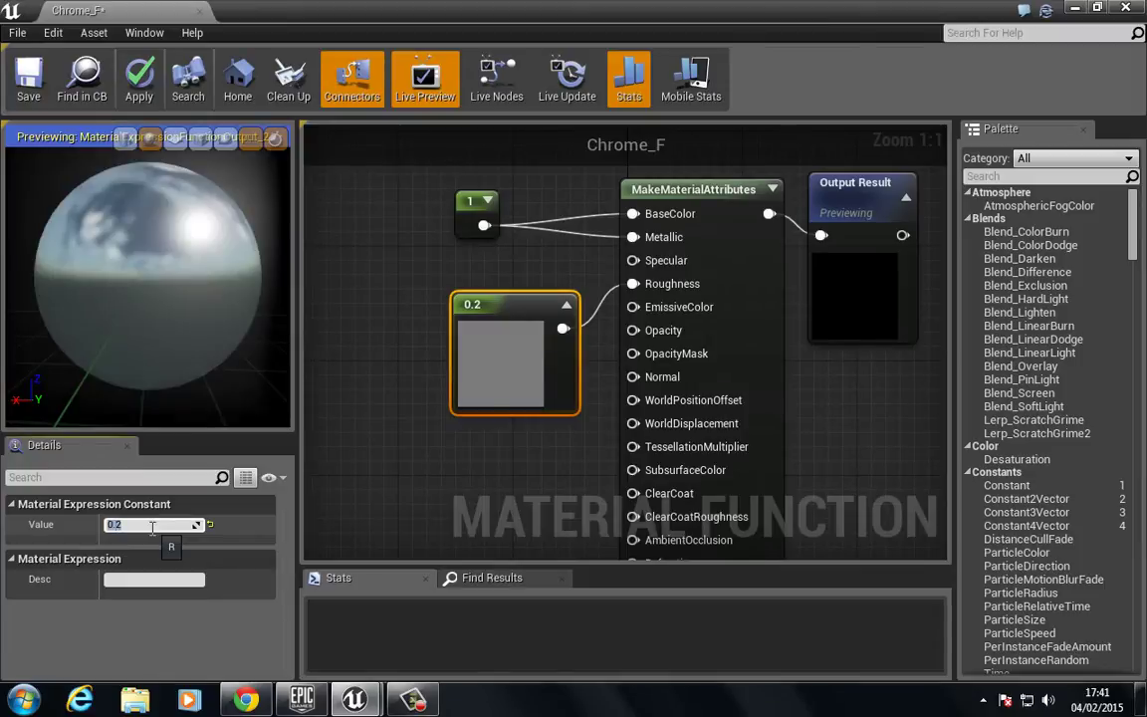
type(".3")
key("Return")
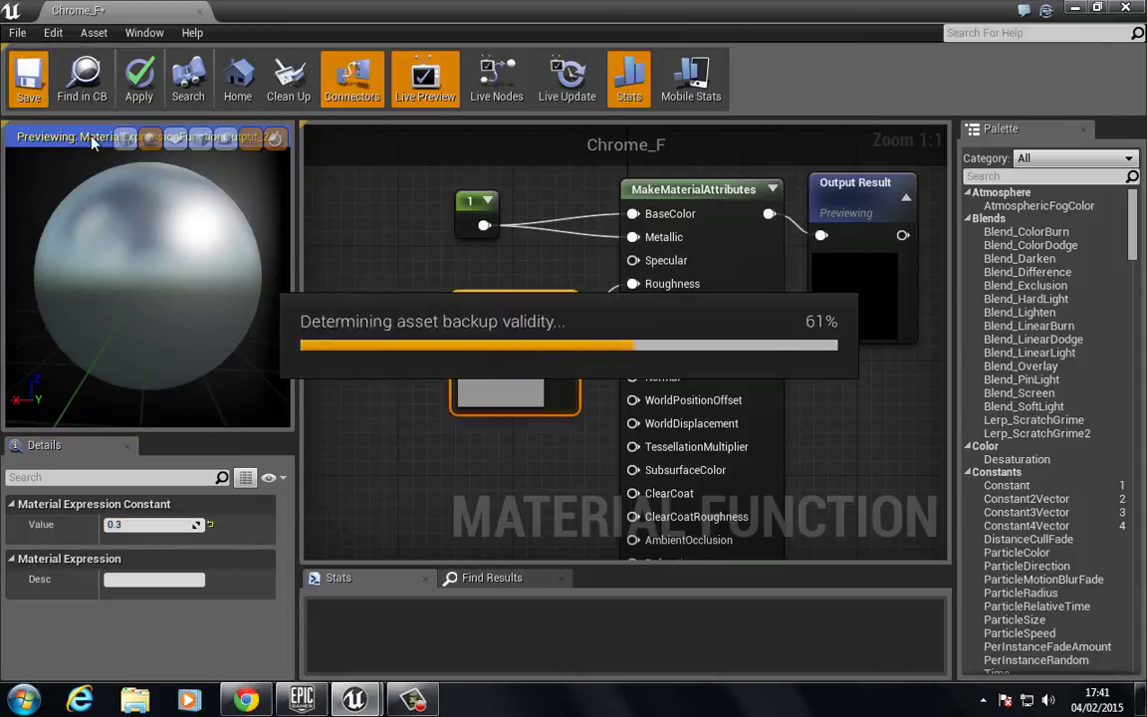
- Save the Chrome_F material function and close its editor
double_click(360, 18)
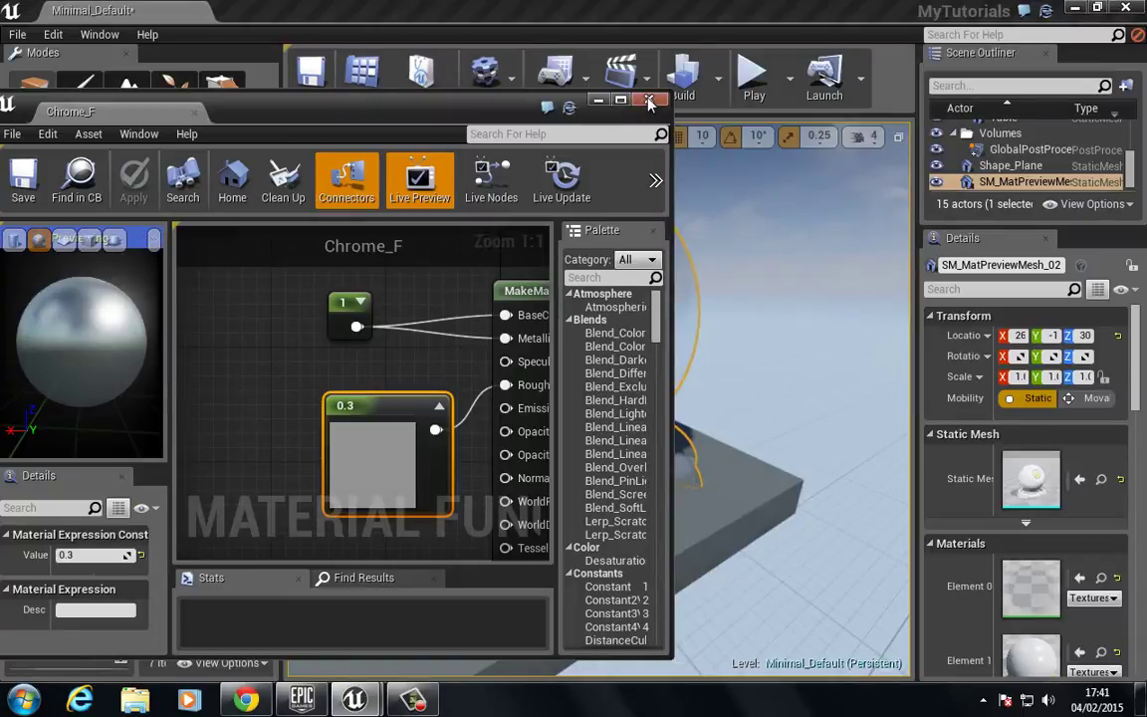
left_click(650, 102)
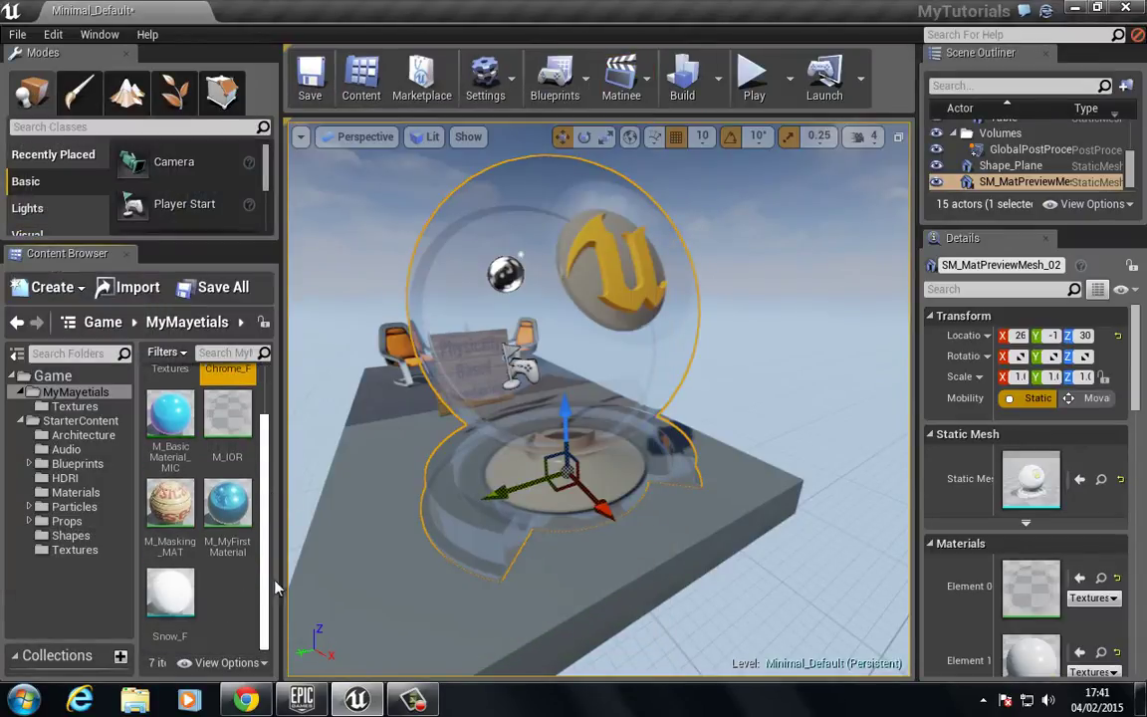
- Create a material named Chrome_Snow_Mat in the MyMayetials folder and open it for editing
right_click(199, 525)
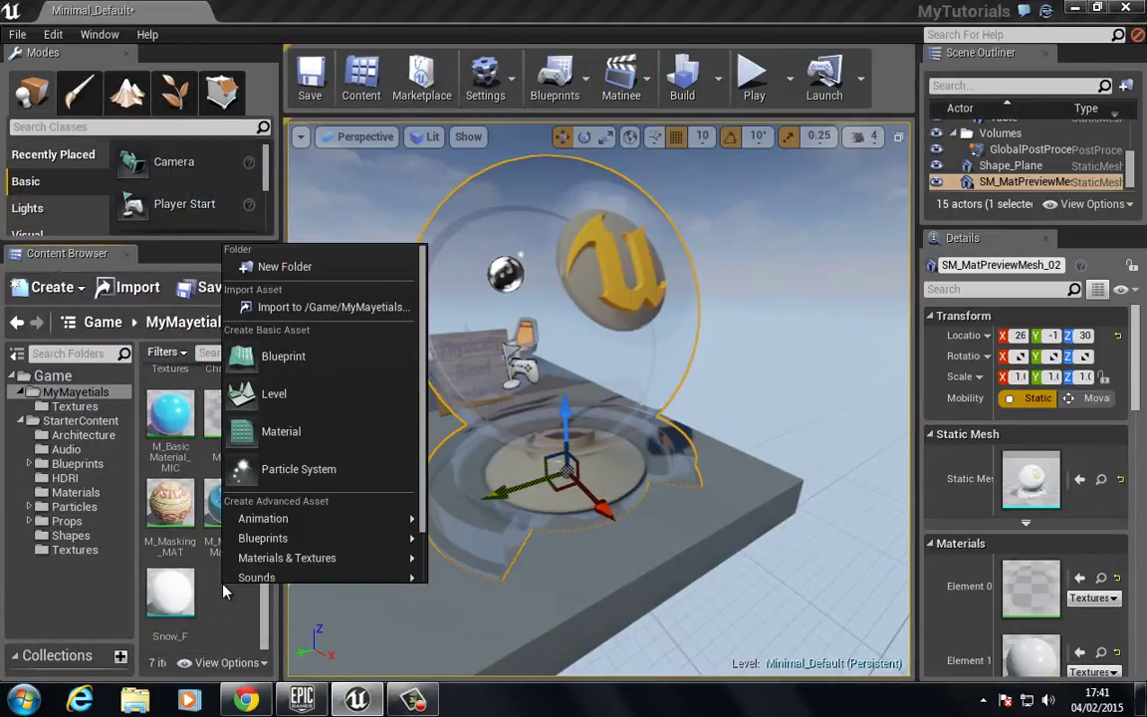
left_click(311, 434)
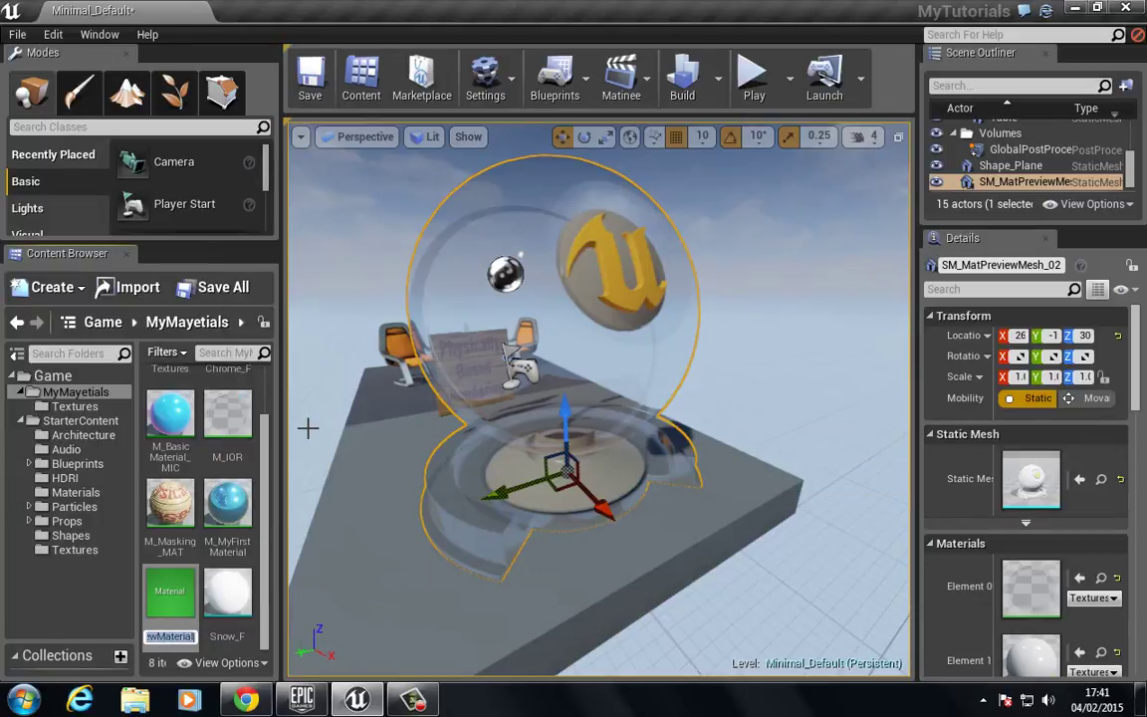
type("Chrome")
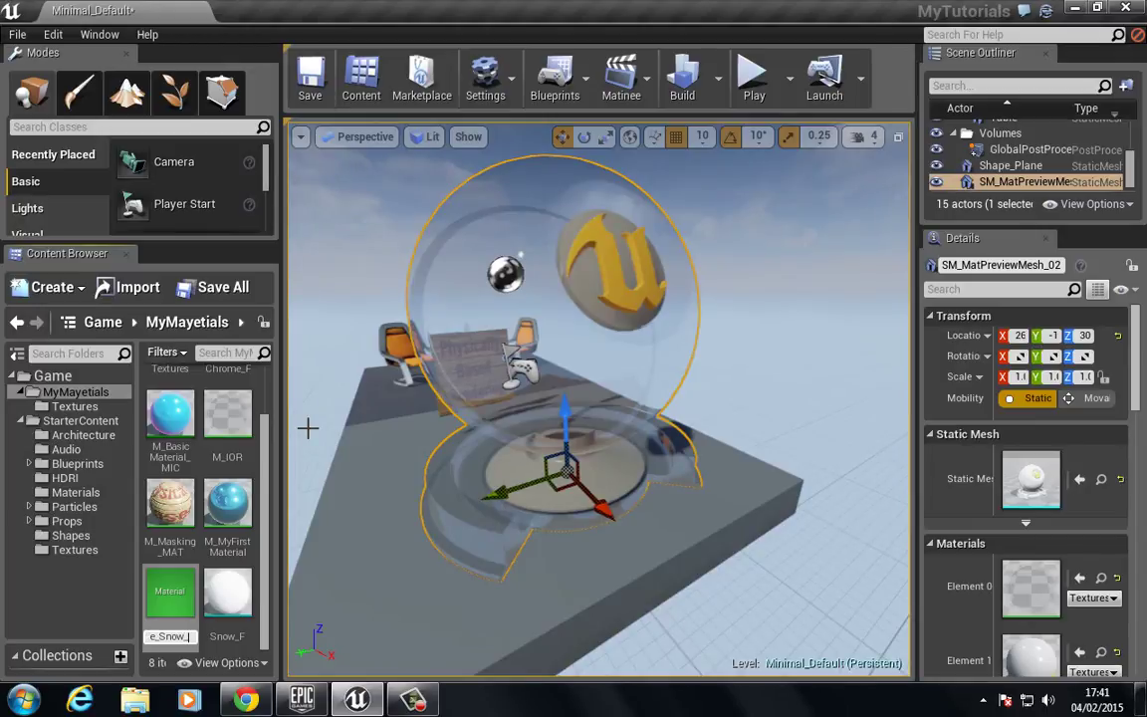
key("Return")
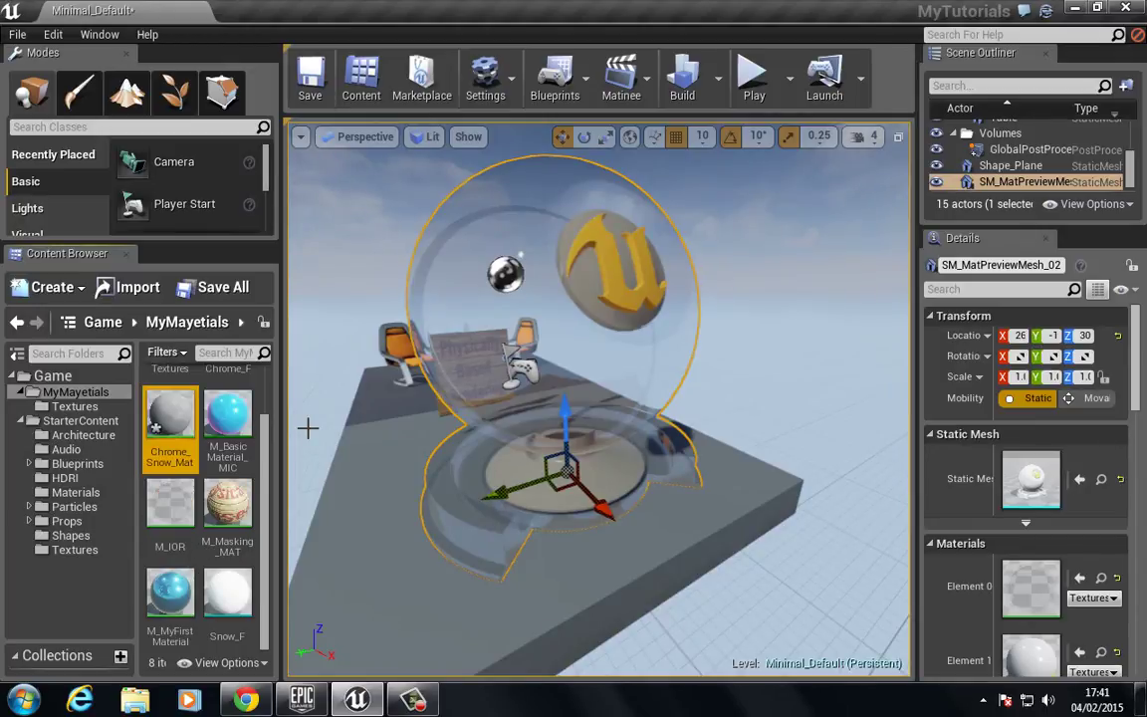
key("Return")
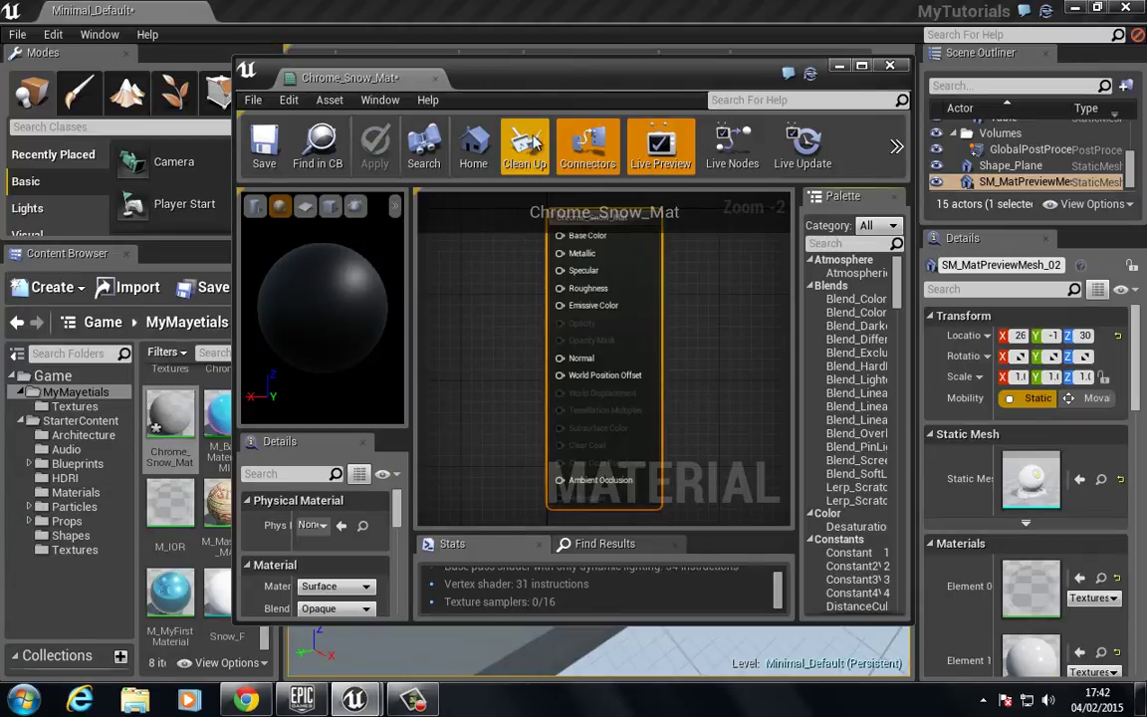
- Bring the Snow_F function into the Chrome_Snow_Mat graph and place its node to the left of the material node
left_click_drag(519, 83, 642, 72)
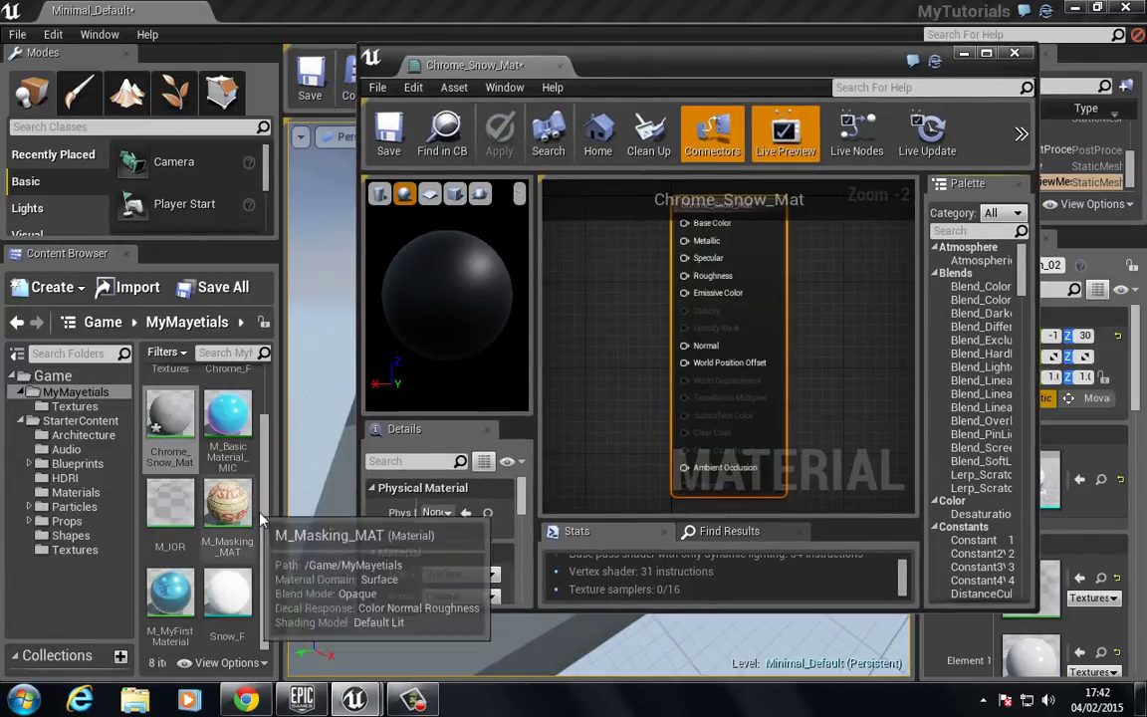
left_click_drag(233, 598, 609, 317)
right_click_drag(605, 349, 702, 453)
scroll(702, 453, "down", 3)
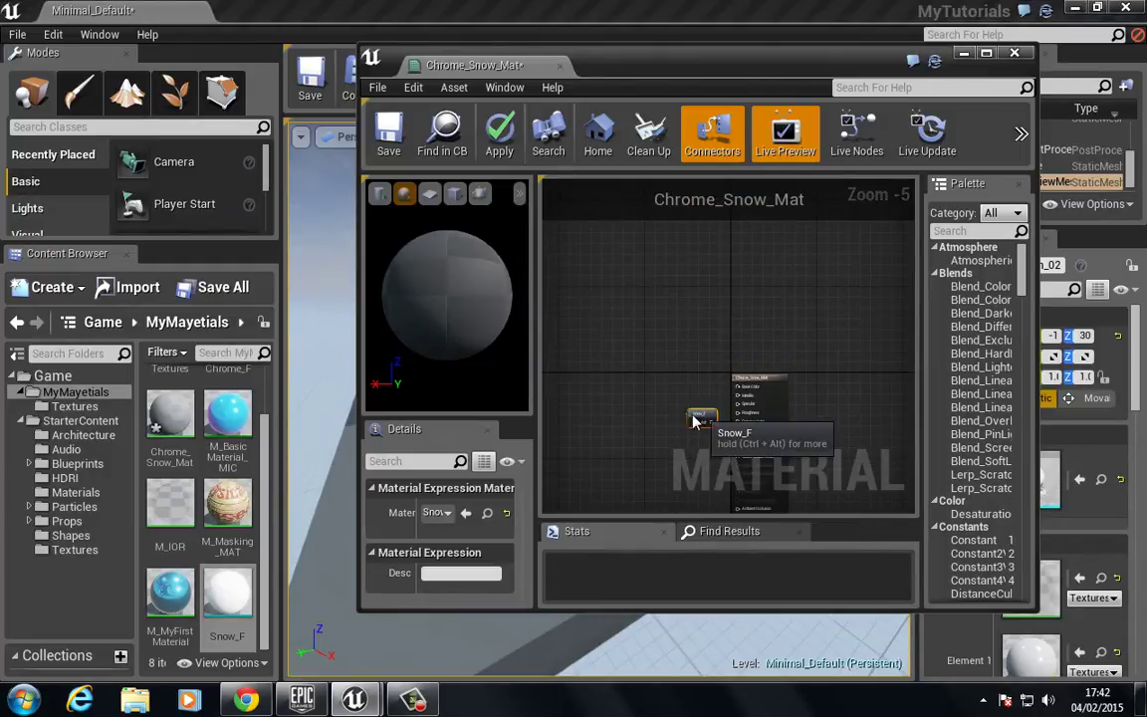
left_click_drag(697, 417, 646, 378)
- Add the Chrome_F function to the graph beneath Snow_F, deselect the nodes, and maximize the material editor
left_click(264, 588)
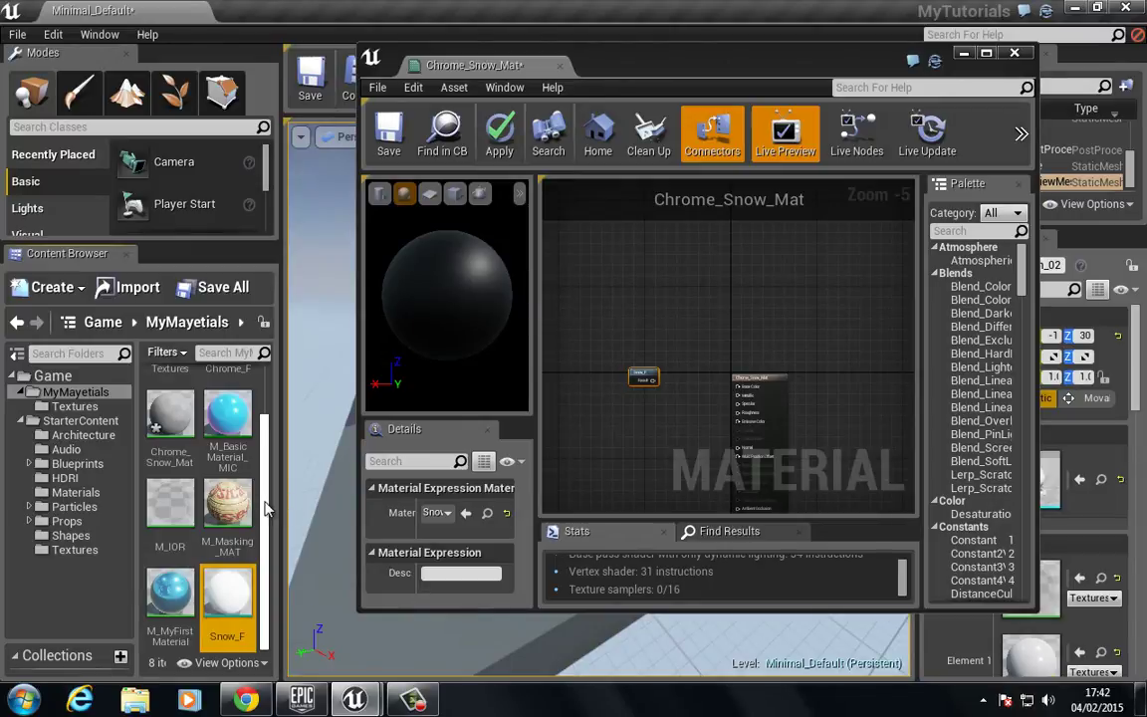
left_click_drag(266, 502, 266, 448)
left_click_drag(228, 392, 642, 421)
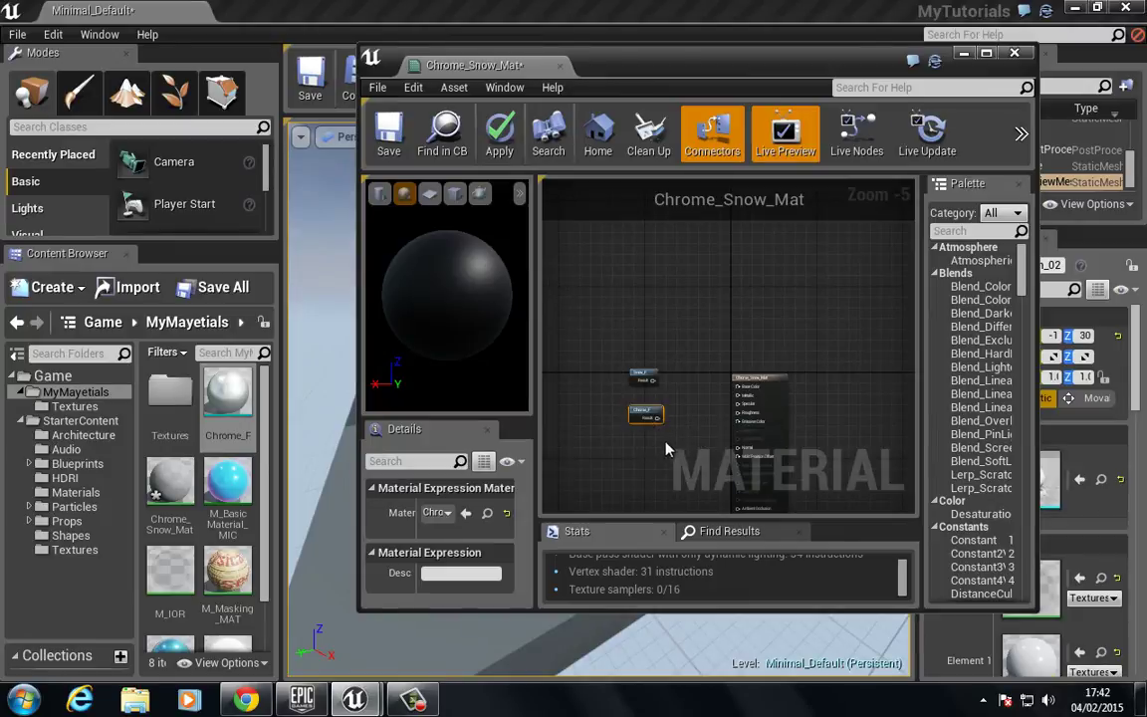
left_click(552, 307)
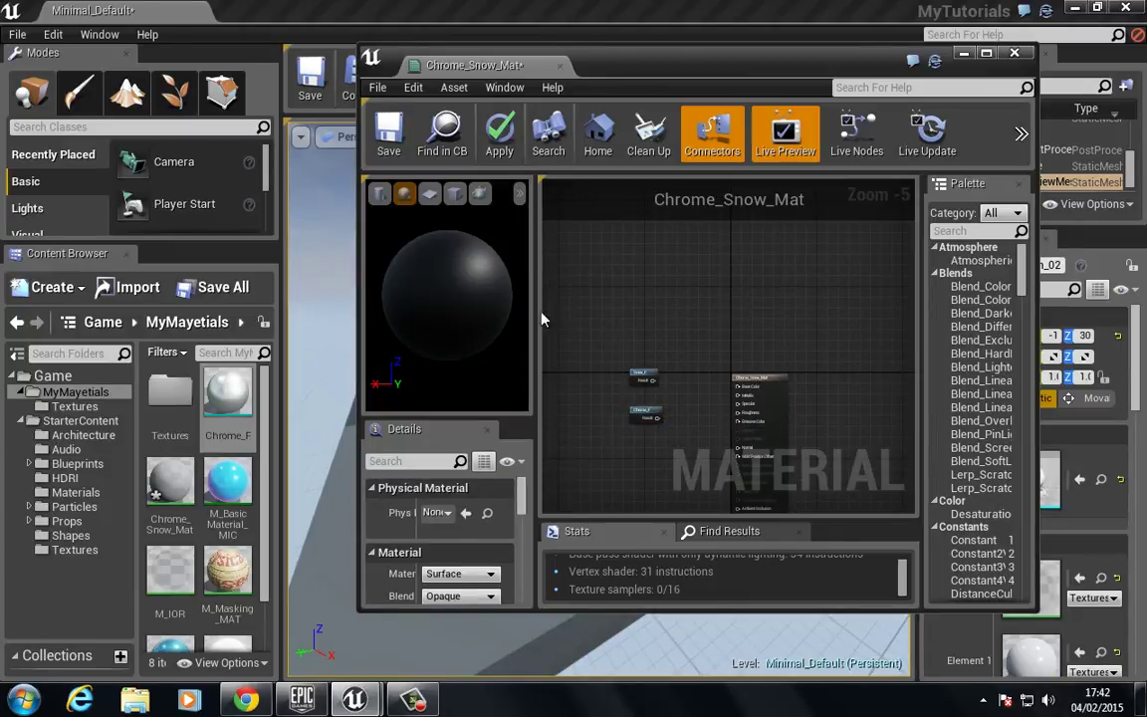
double_click(638, 70)
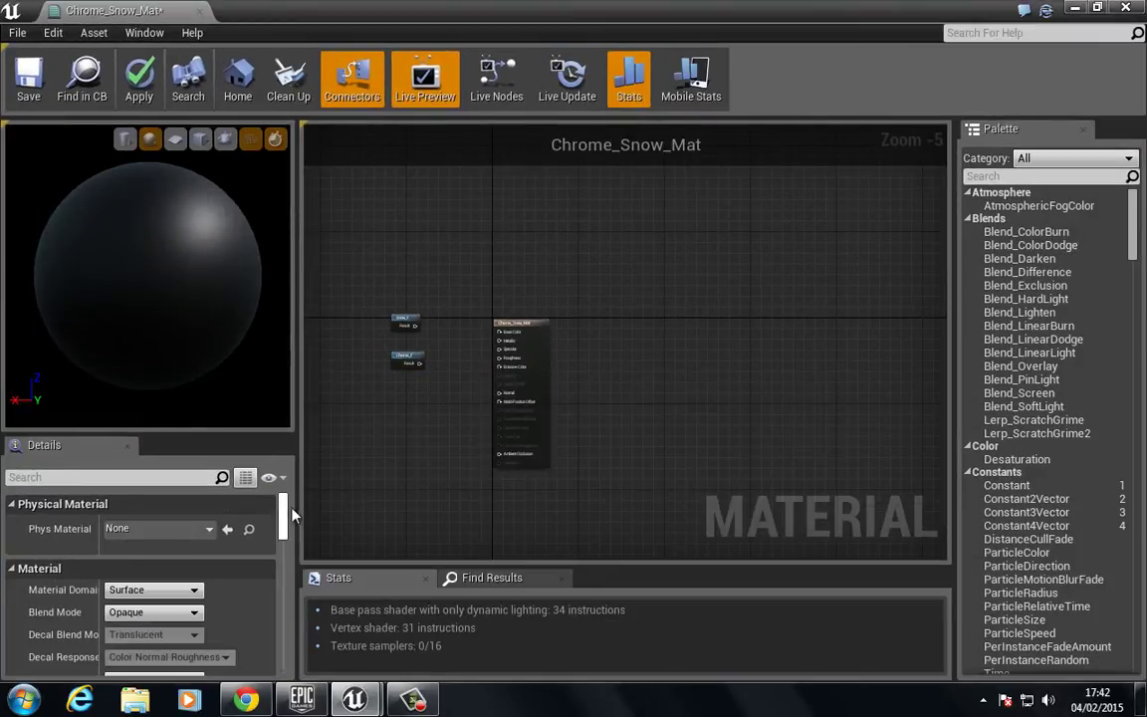
- Enable Use Material Attributes for the Chrome_Snow_Mat material
scroll(284, 537, "down", 2)
scroll(286, 534, "down", 3)
scroll(291, 533, "up", 2)
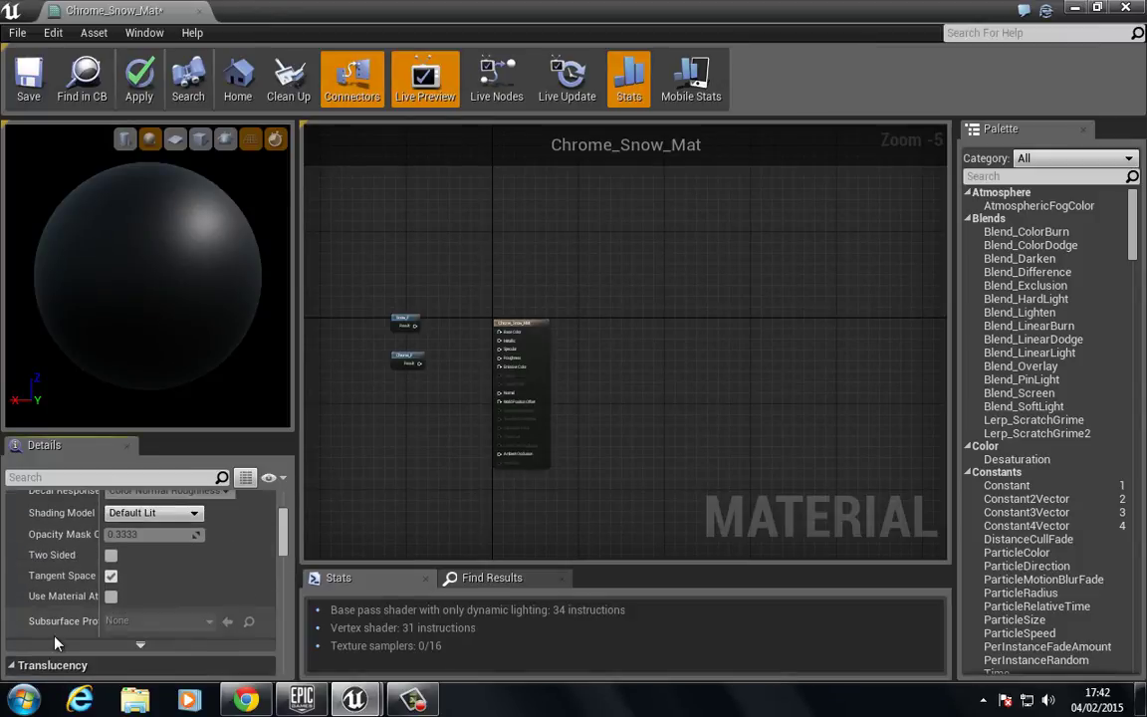
left_click(111, 596)
scroll(463, 387, "up", 3)
scroll(529, 372, "up", 1)
right_click_drag(478, 365, 645, 375)
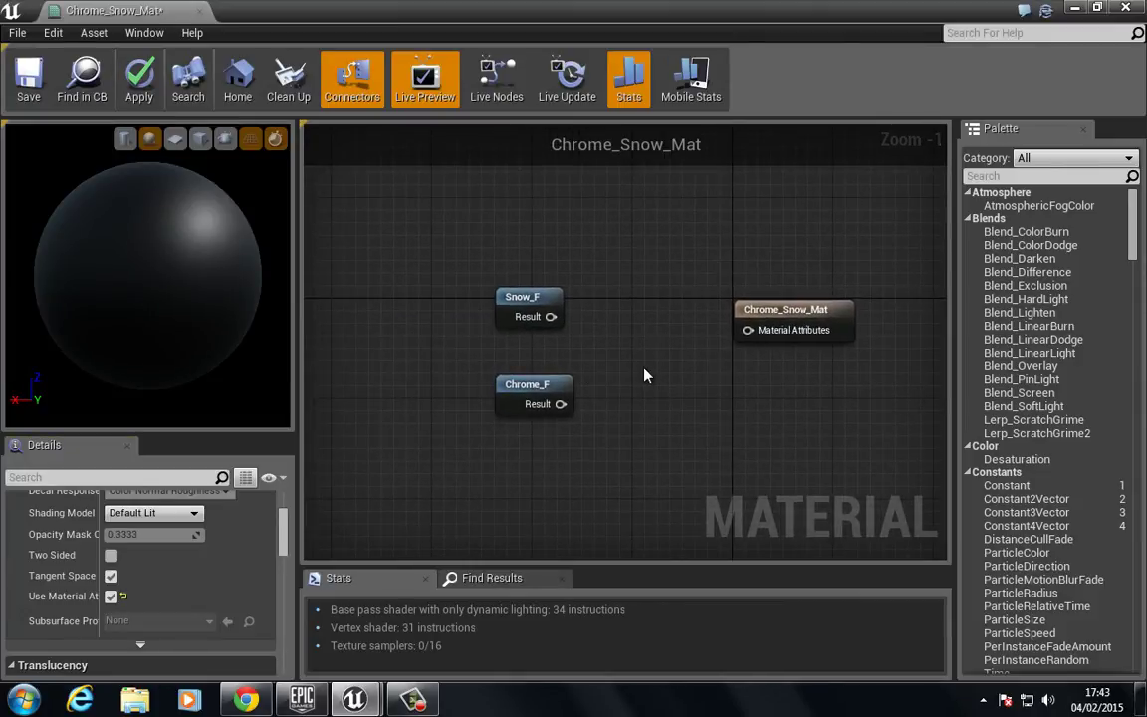
- Move the Snow_F and Chrome_F nodes together further left of the material node and deselect them
left_click_drag(430, 256, 589, 468)
left_click_drag(520, 291, 430, 278)
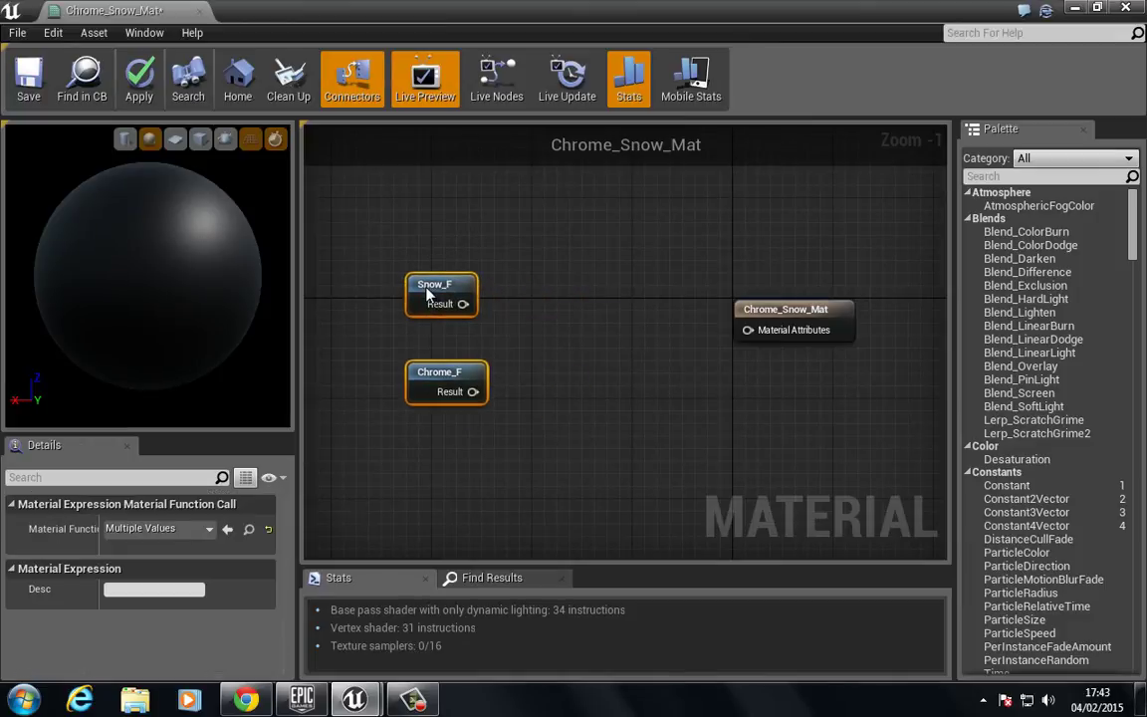
left_click(541, 302)
right_click(541, 301)
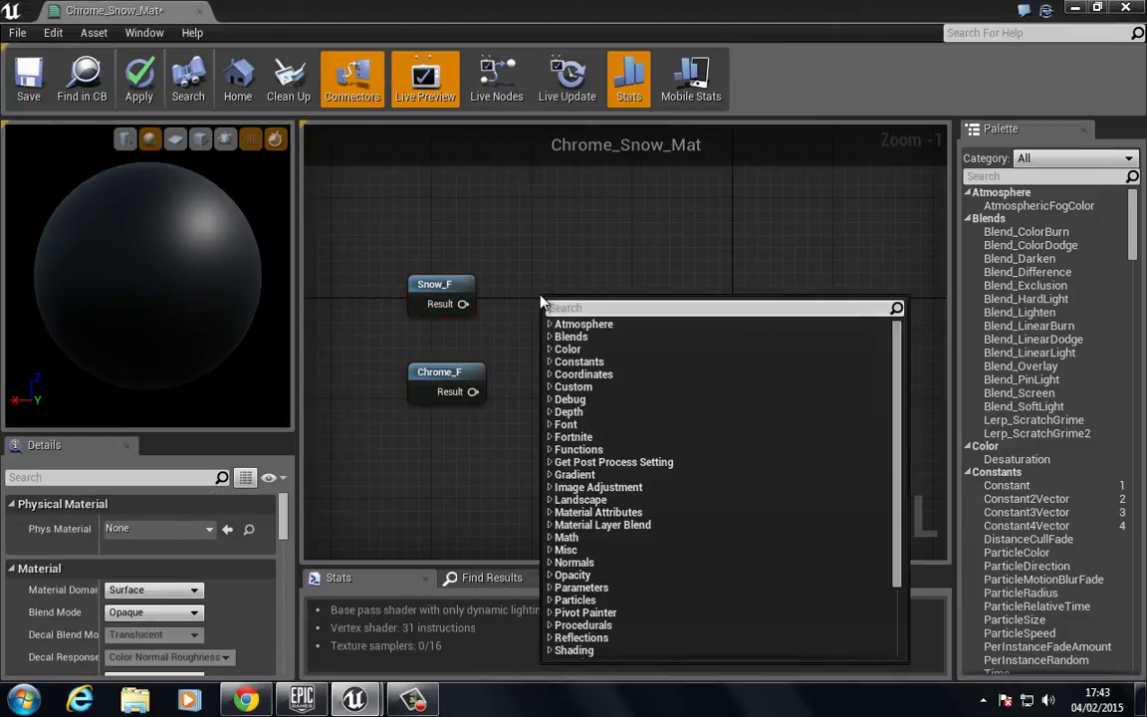
type("mar")
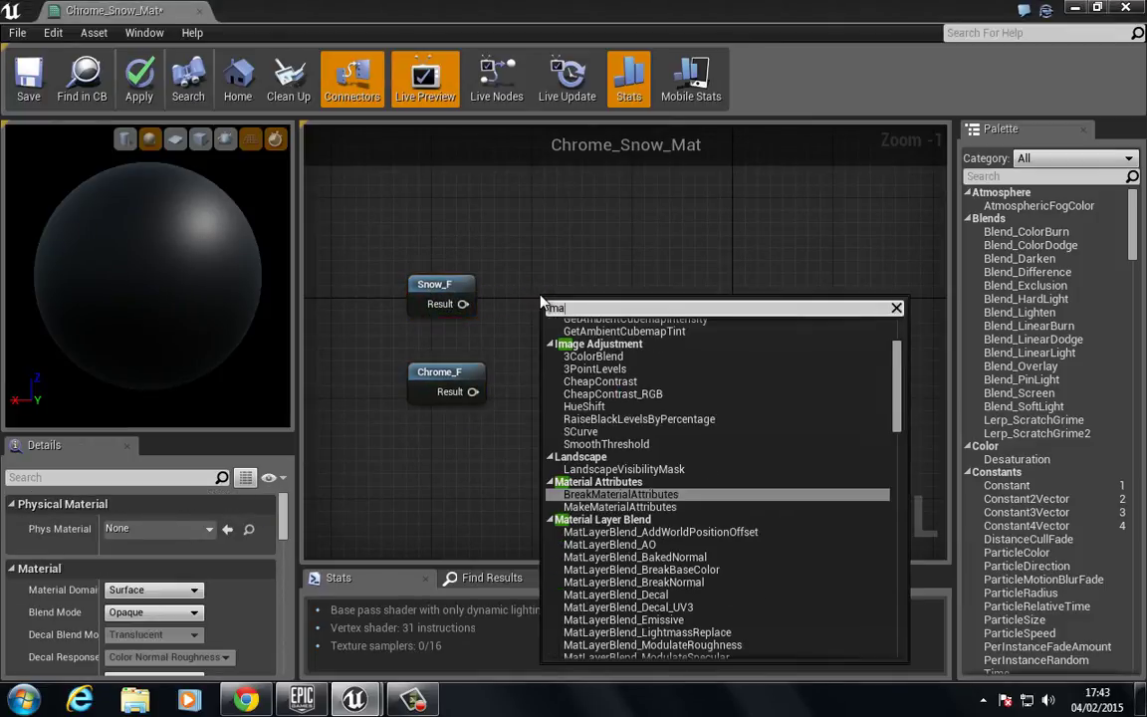
key("BackSpace")
key("BackSpace")
key("BackSpace")
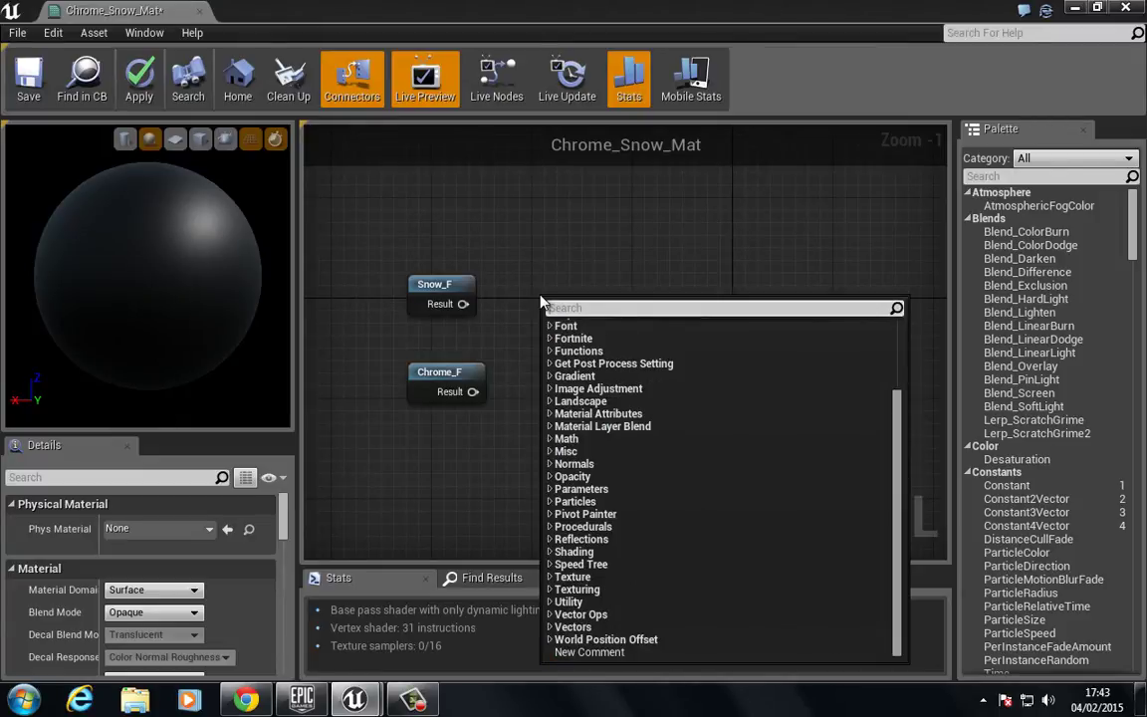
type("blend")
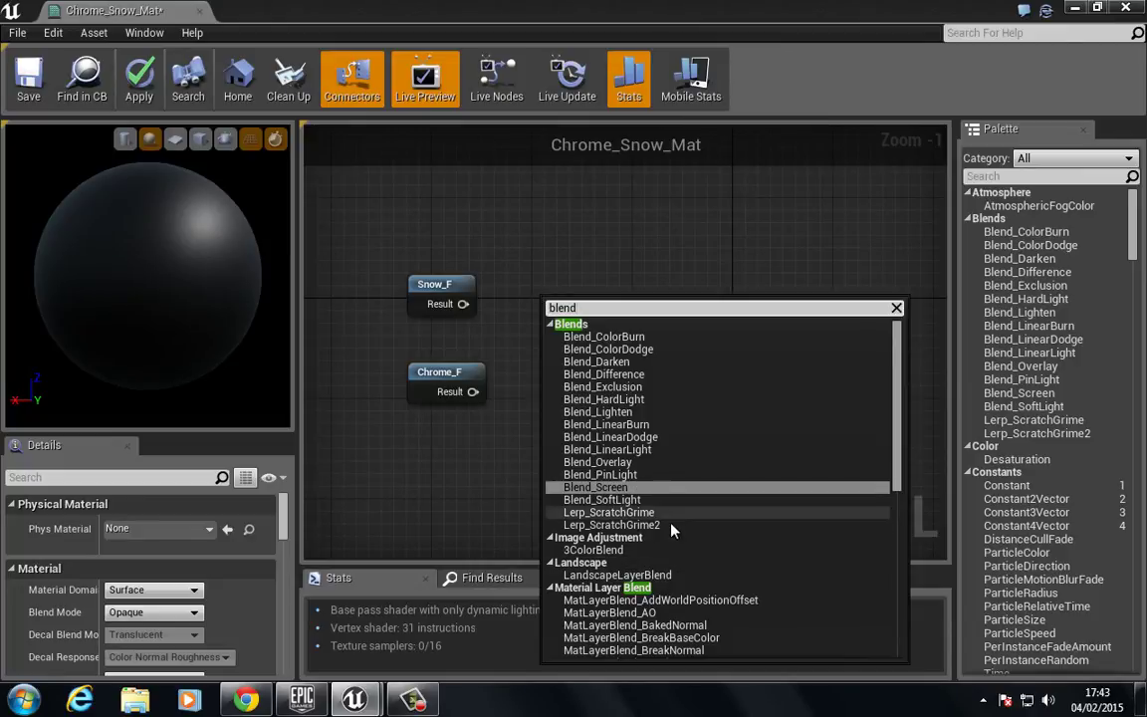
scroll(682, 483, "down", 2)
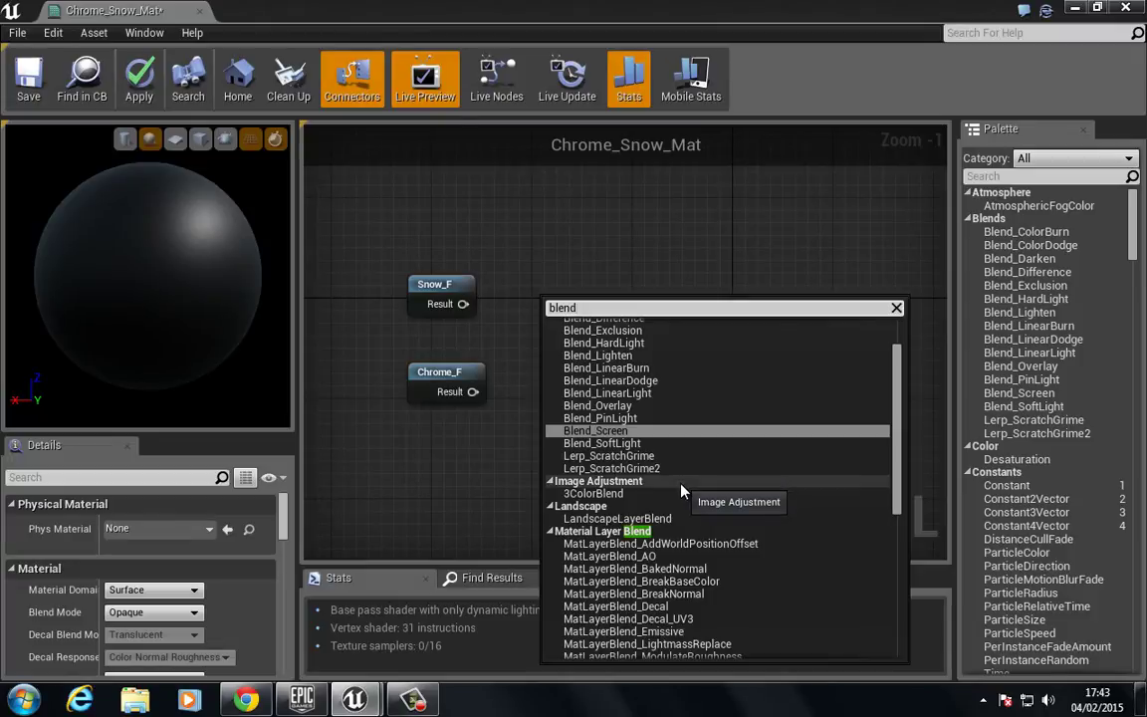
scroll(683, 490, "down", 2)
key("Escape")
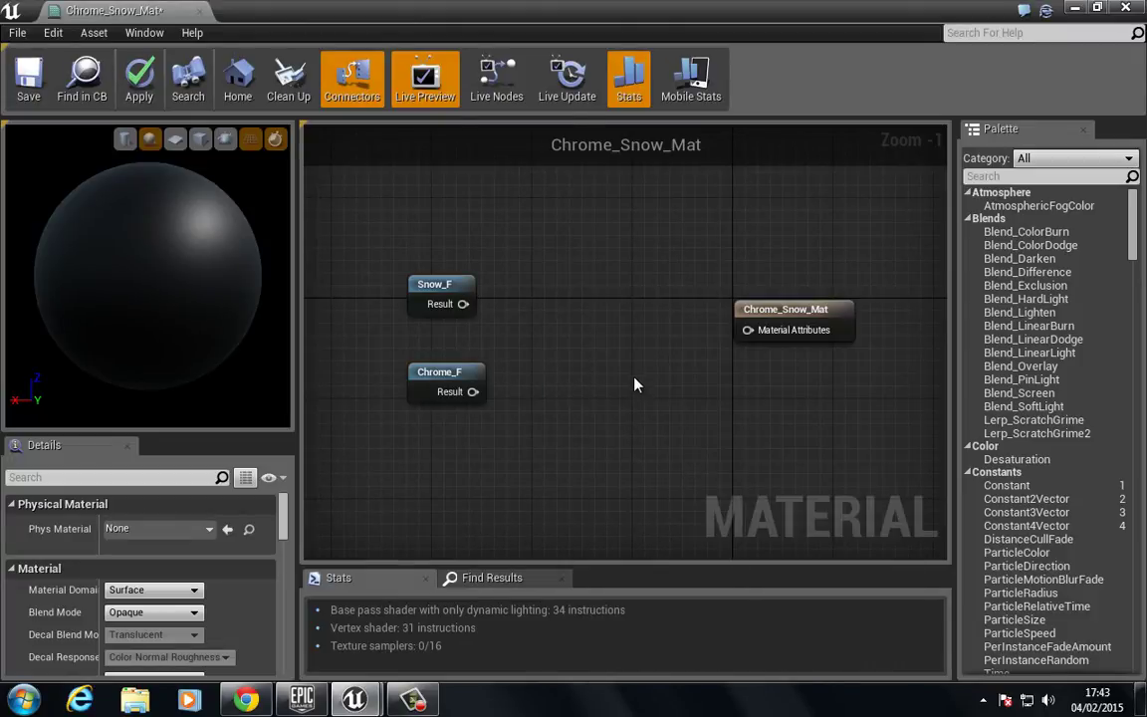
- Add a MatLayerBlend_Simple node to the graph and place it between the function nodes and the material node
right_click(637, 381)
type("clend")
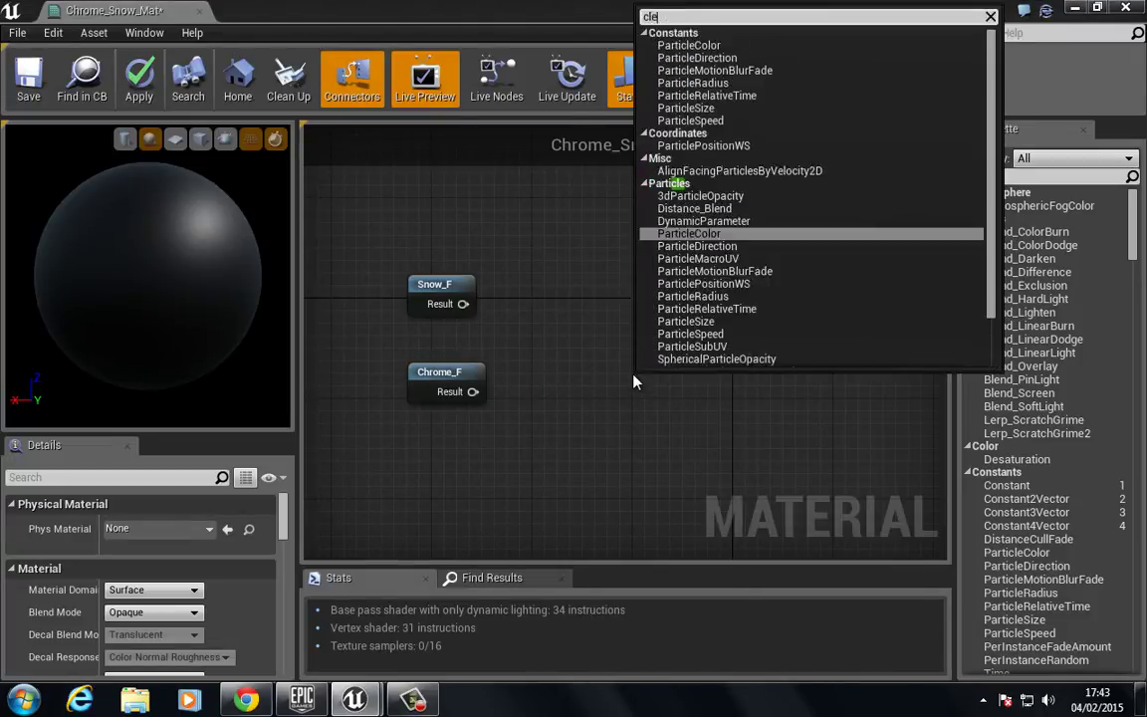
key("BackSpace")
key("BackSpace")
key("BackSpace")
key("BackSpace")
key("BackSpace")
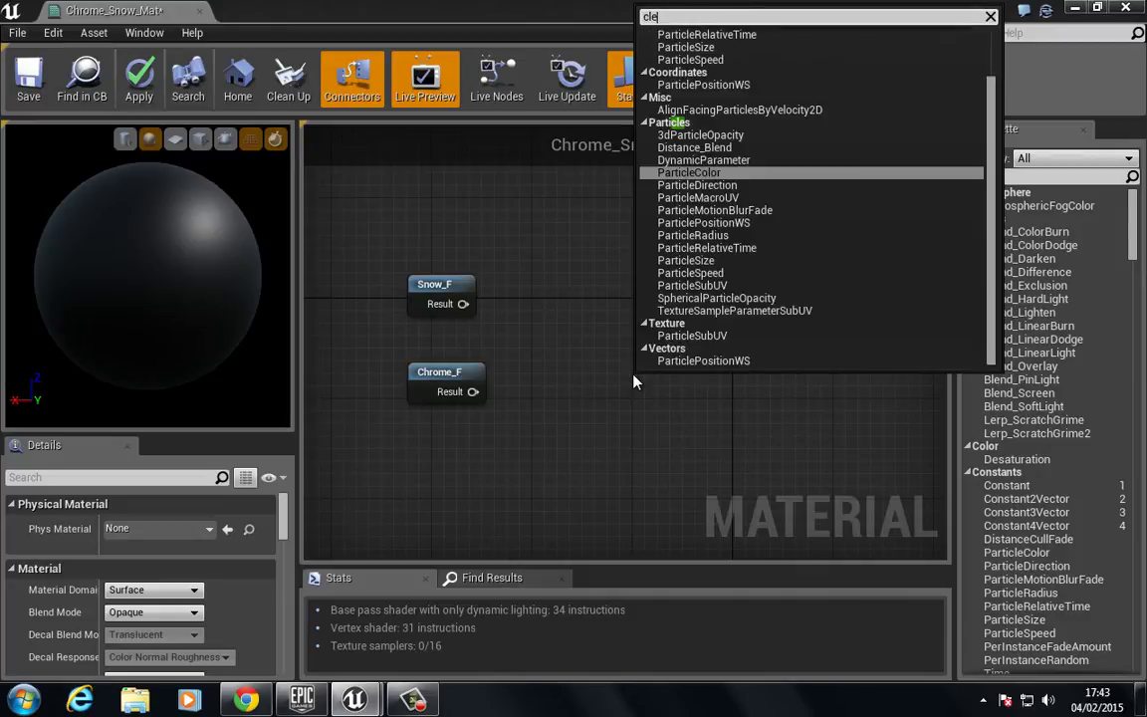
type("blend")
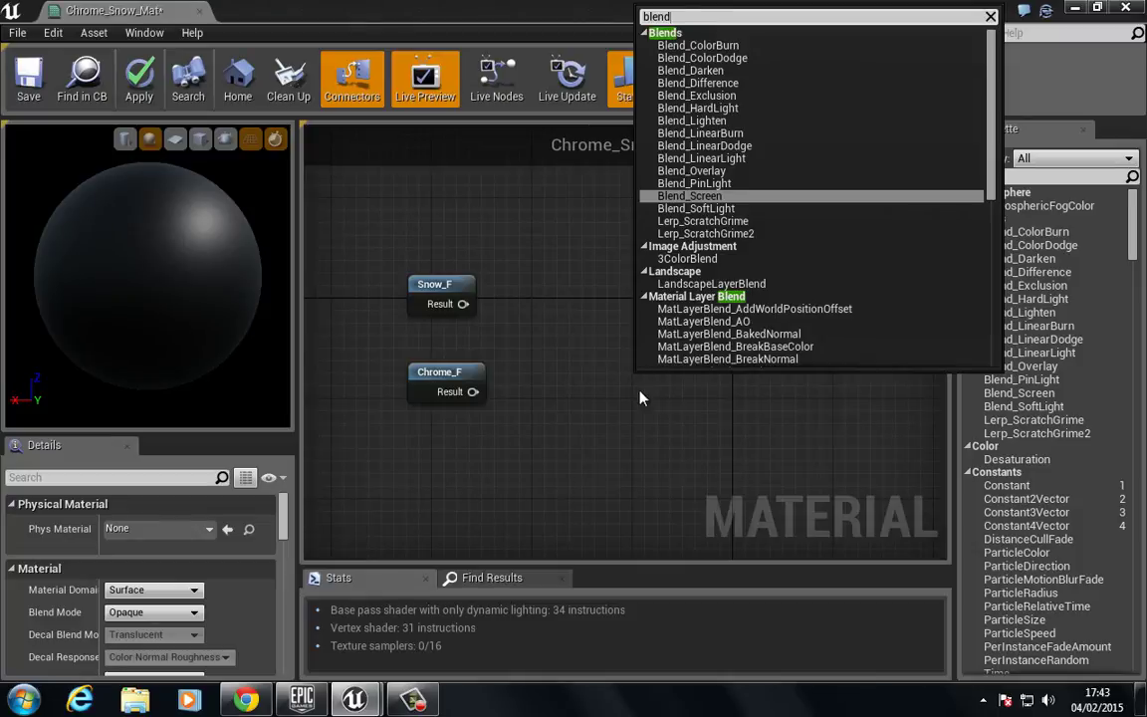
scroll(756, 289, "down", 3)
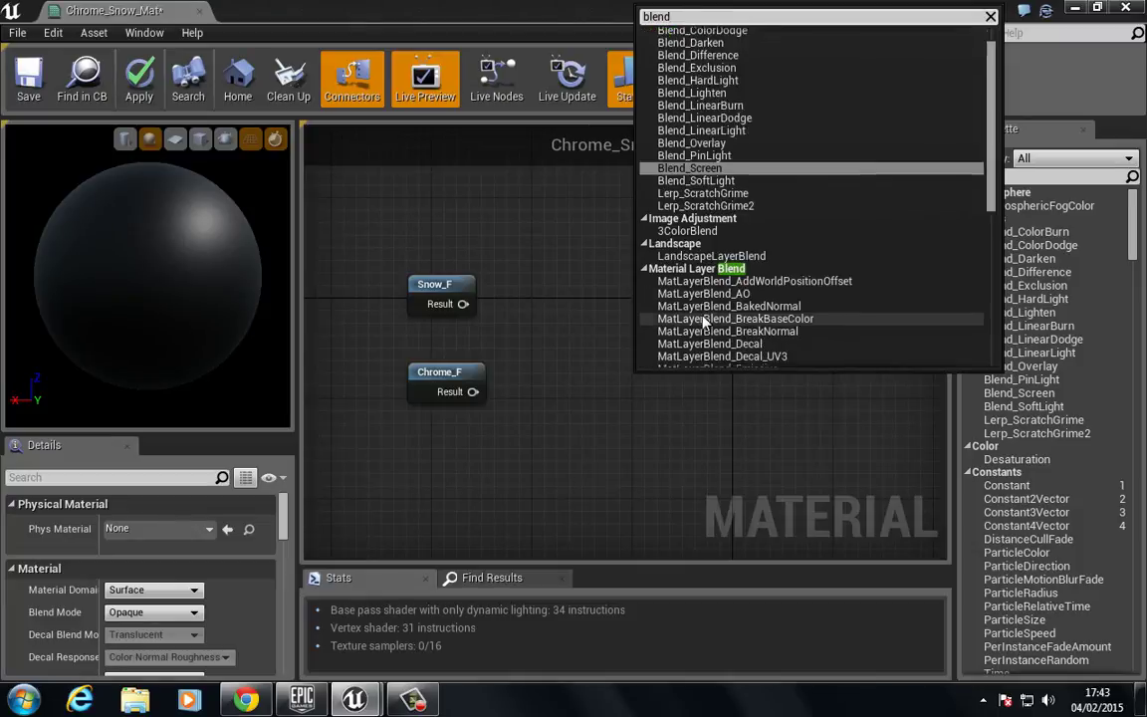
scroll(792, 291, "down", 5)
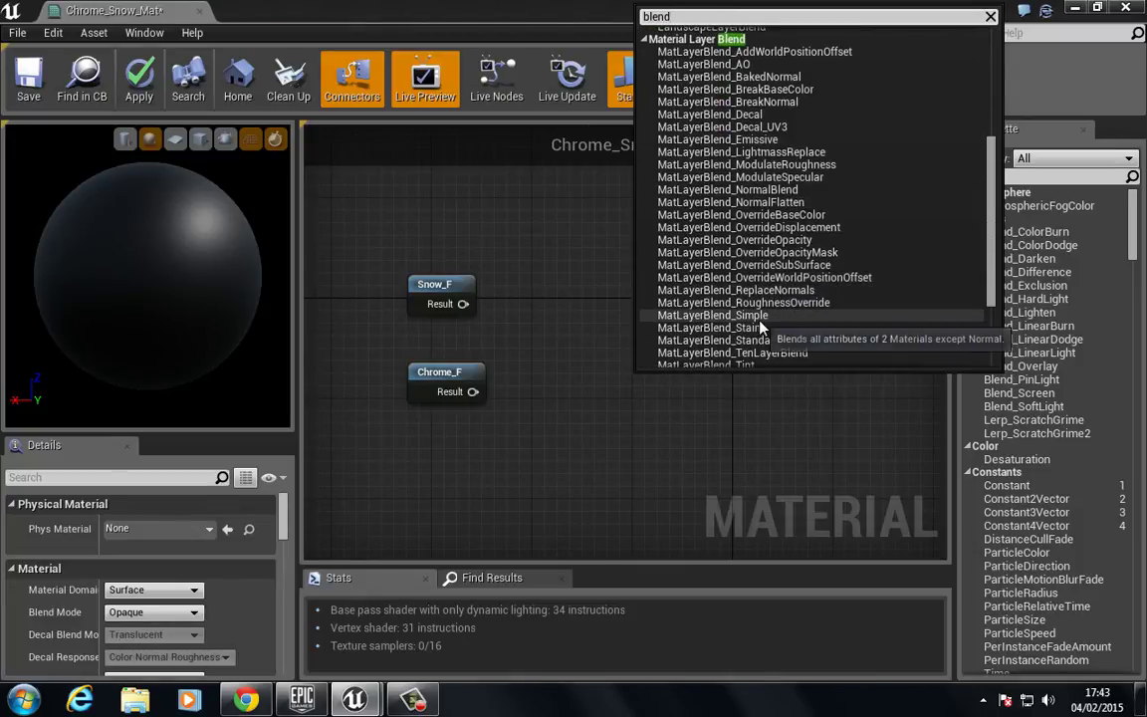
left_click(670, 317)
left_click_drag(686, 375, 553, 301)
- Shift Snow_F and Chrome_F further left together and reposition MatLayerBlend_Simple so that the nodes are spaced apart
right_click_drag(446, 222, 626, 239)
left_click_drag(595, 246, 664, 440)
left_click_drag(661, 303, 443, 276)
left_click(684, 328)
left_click_drag(789, 305, 721, 291)
- Wire Blended Material into Chrome_Snow_Mat's Material Attributes, with Chrome_F feeding Base Material and Snow_F feeding Top Material
right_click_drag(828, 400, 689, 410)
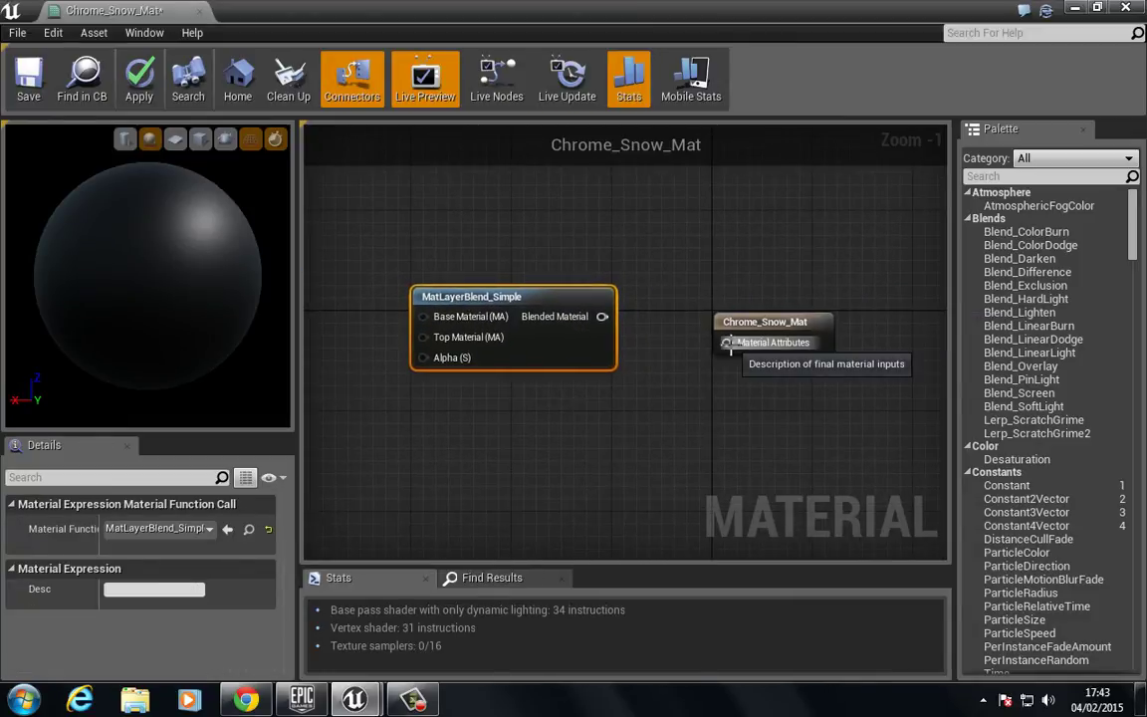
left_click_drag(728, 342, 605, 316)
right_click_drag(495, 414, 816, 408)
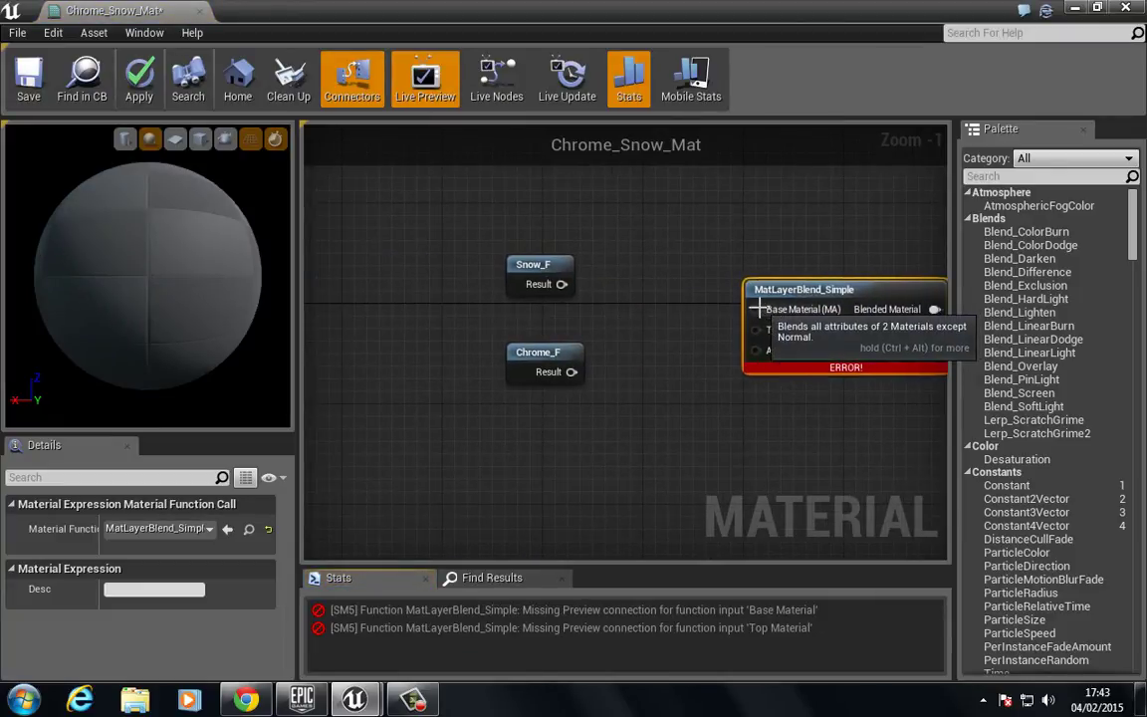
left_click_drag(757, 309, 546, 221)
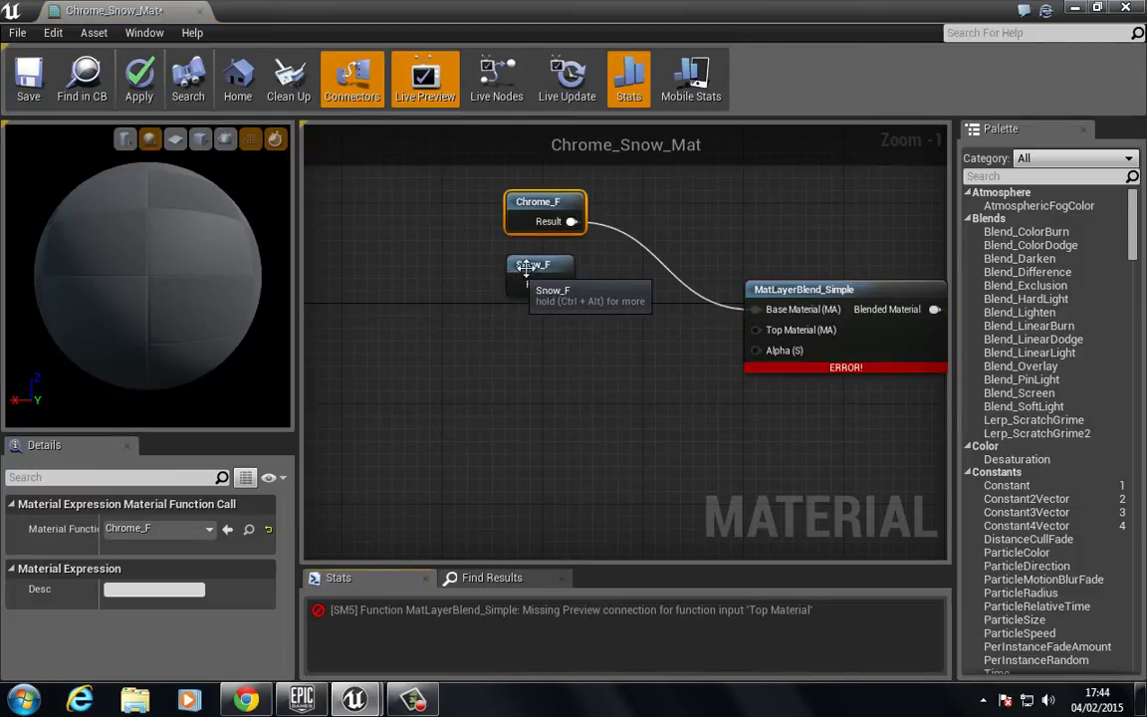
left_click_drag(530, 274, 755, 338)
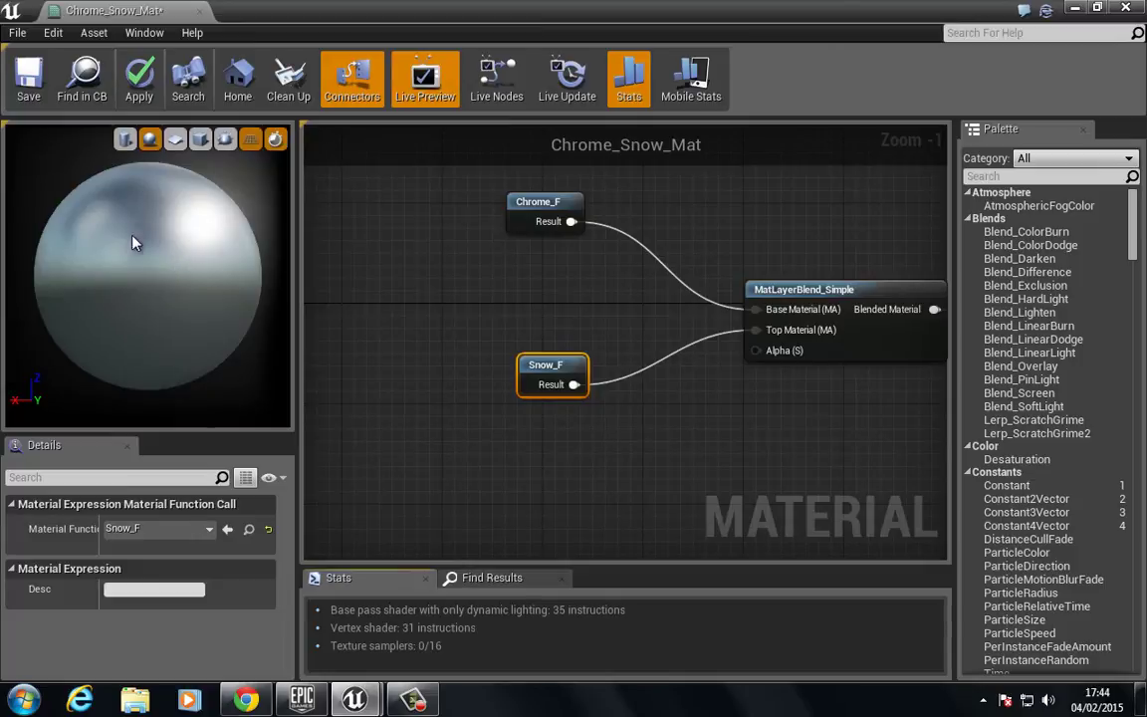
- Orbit the preview sphere, and bring the Snow_F and Chrome_F nodes closer together beside the blend node
left_click_drag(167, 302, 139, 284)
left_click_drag(538, 376, 526, 327)
left_click_drag(539, 224, 514, 262)
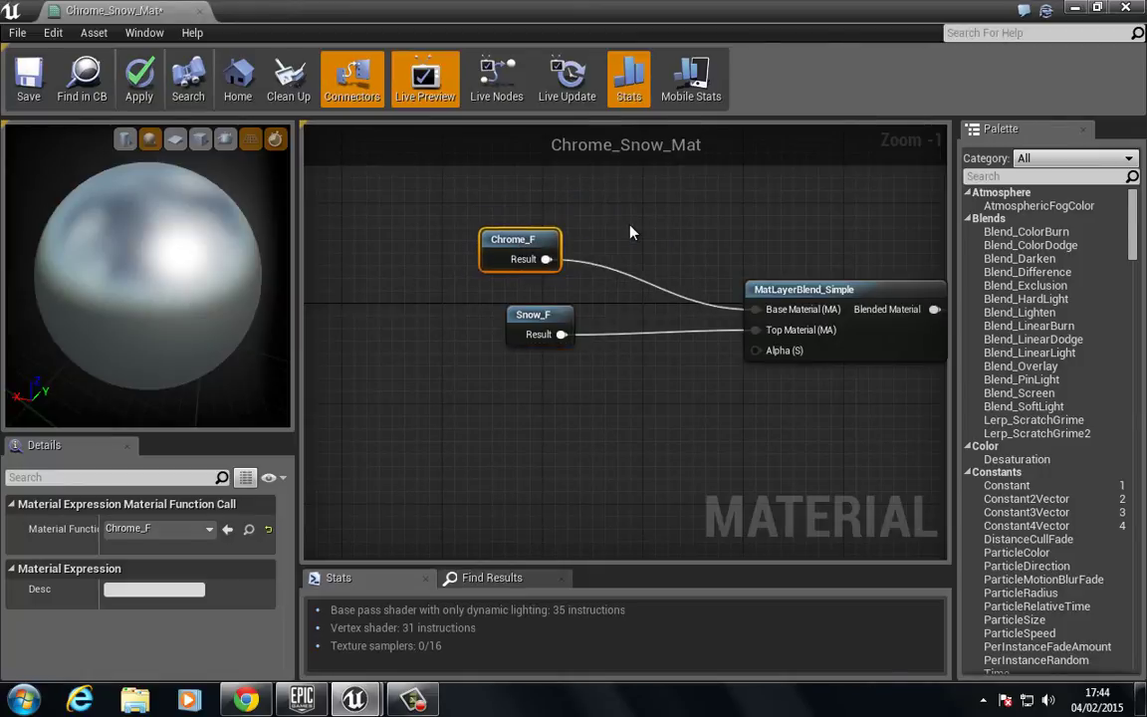
right_click(541, 402)
type("worlda")
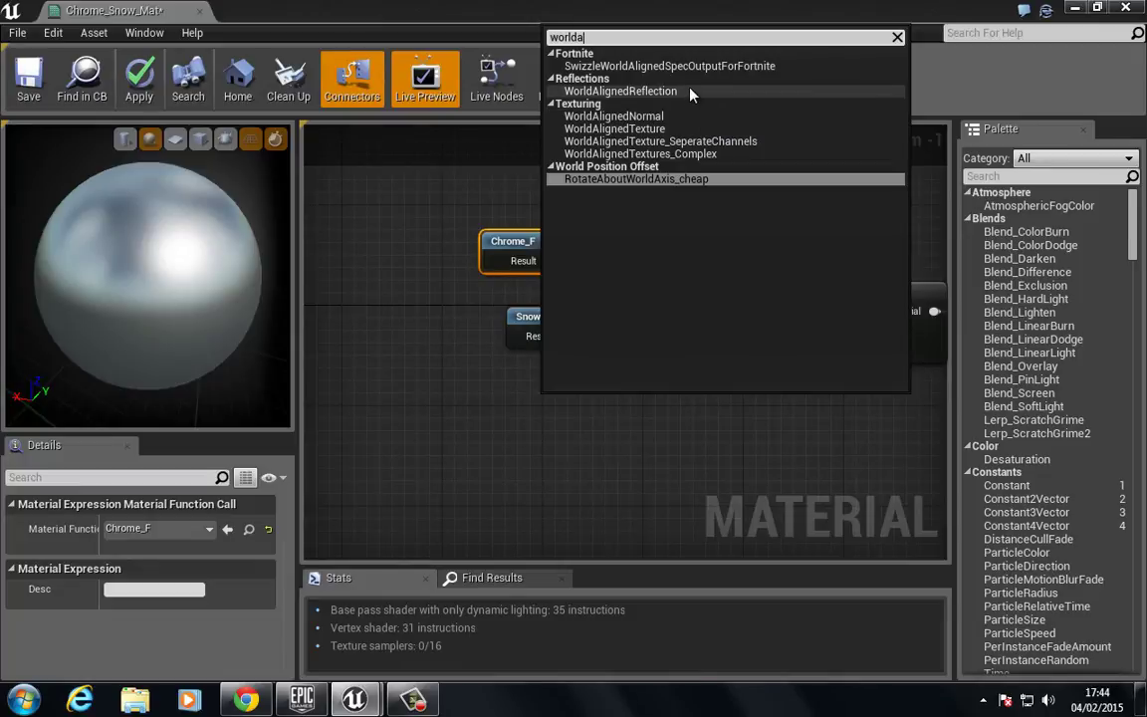
left_click(605, 431)
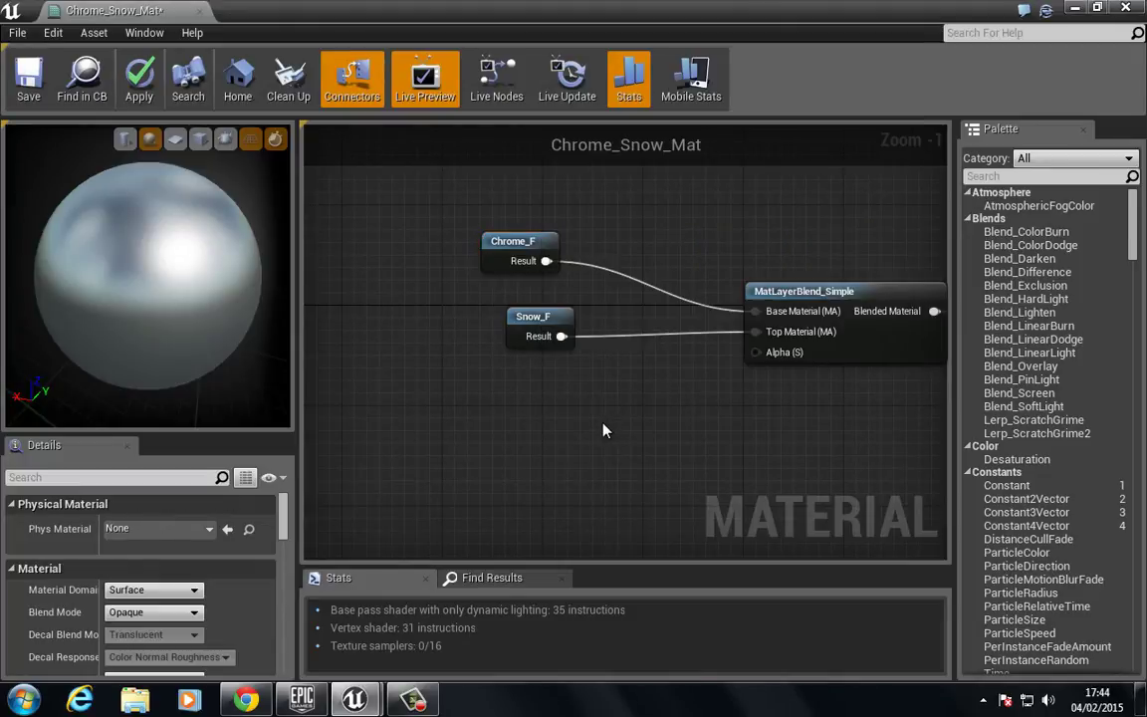
- Add a World_Aligned_Blend node and position it below Snow_F
right_click(595, 428)
type("world_al")
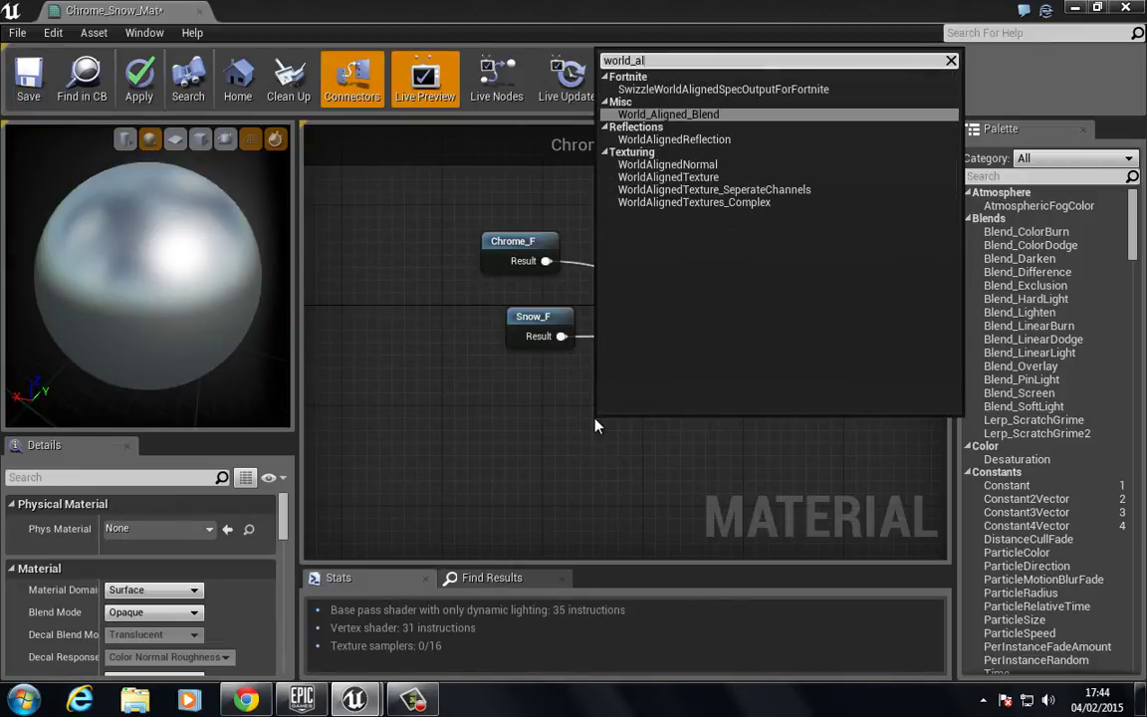
left_click(619, 114)
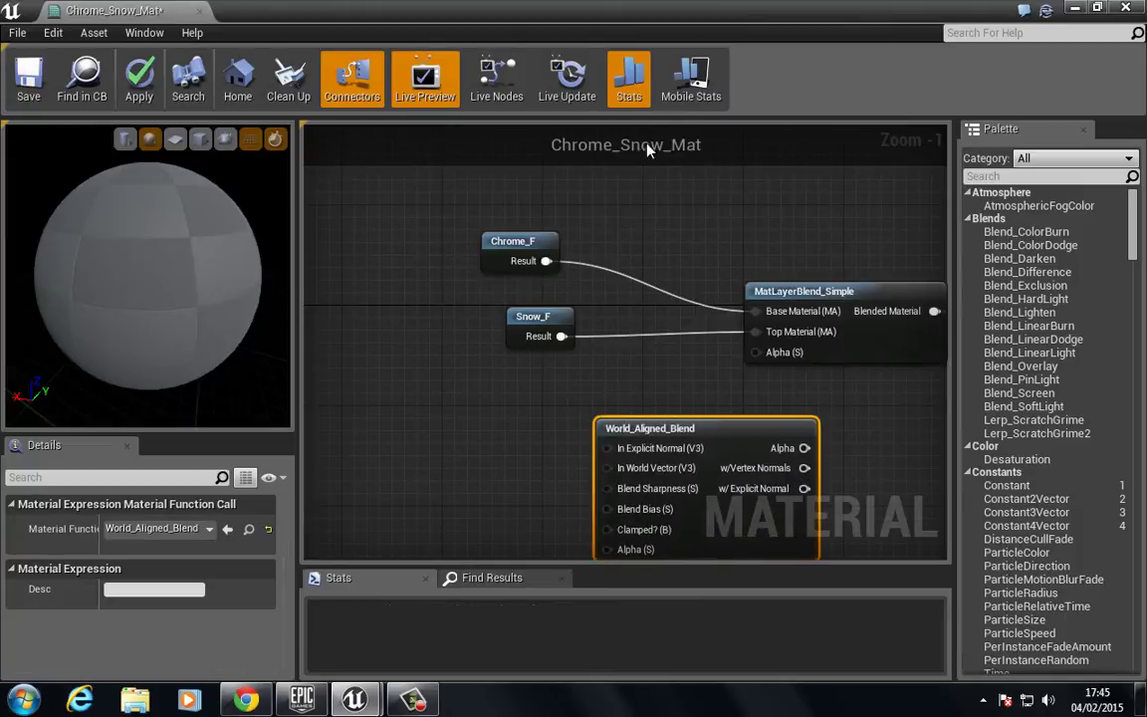
right_click_drag(578, 402, 628, 296)
scroll(628, 293, "down", 2)
left_click_drag(695, 316, 557, 306)
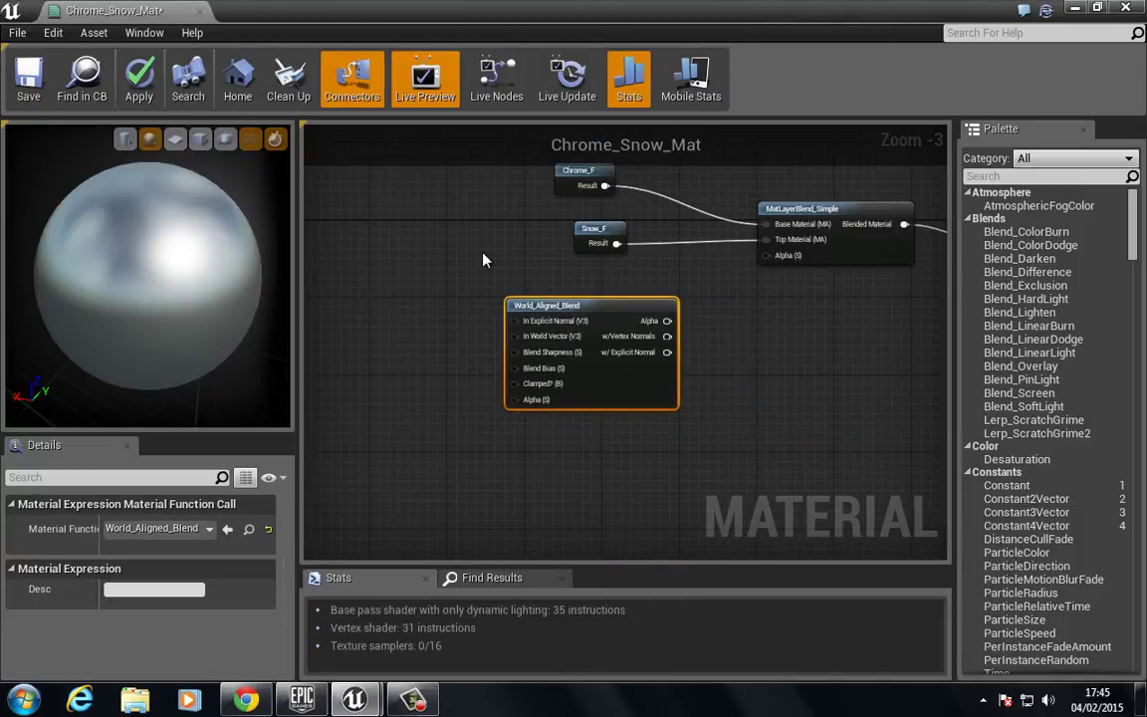
- Add a Constant node to the left of World_Aligned_Blend and set its value to 10
scroll(466, 309, "up", 3)
right_click_drag(461, 325, 417, 311)
left_click(377, 257)
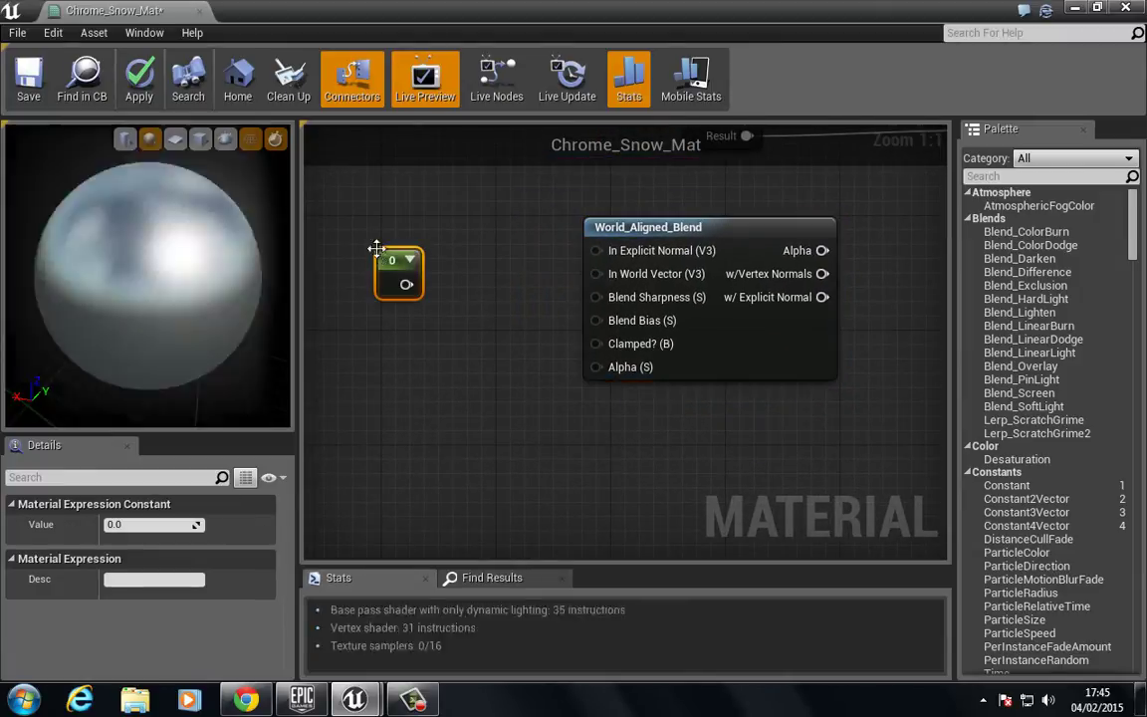
left_click(136, 530)
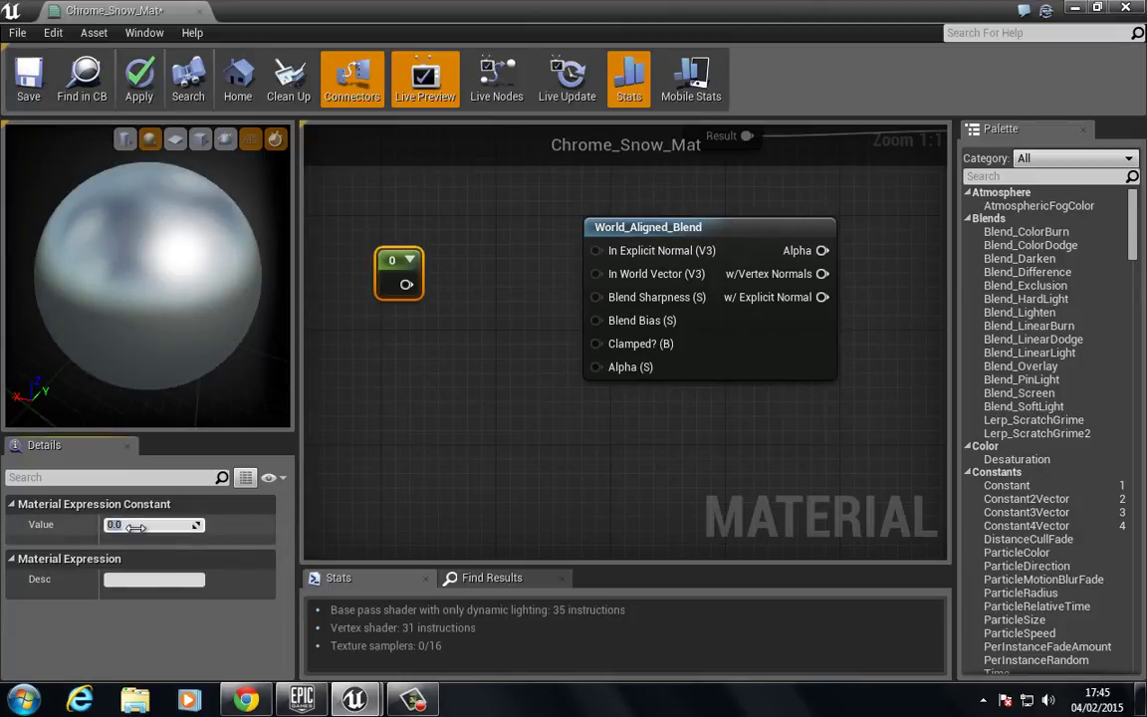
type("10")
key("Return")
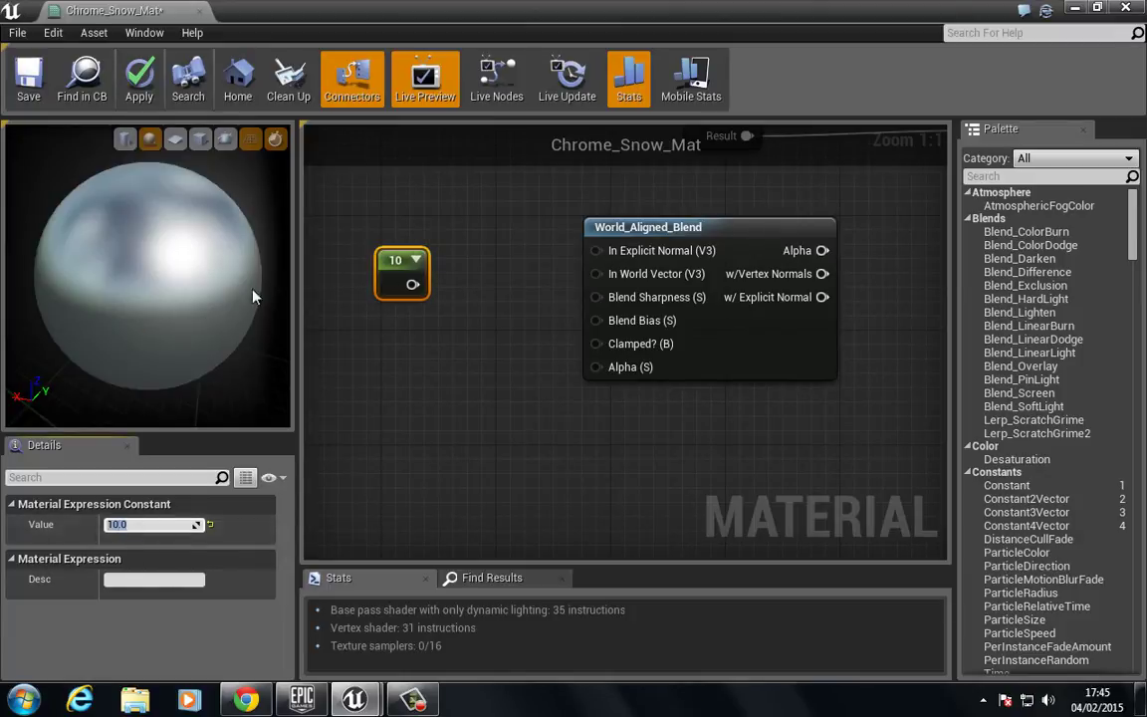
- Add a second Constant below the first one and set its value to -1
right_click(379, 352)
left_click(371, 350)
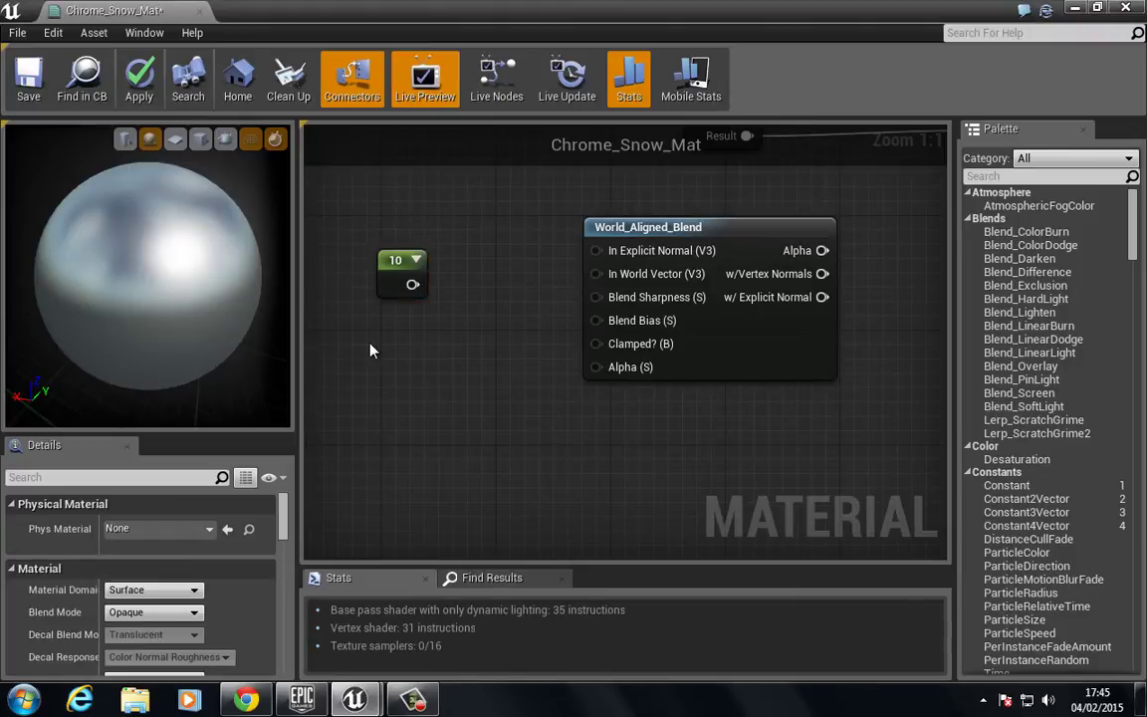
left_click(370, 350)
left_click(169, 525)
type("-1")
key("Return")
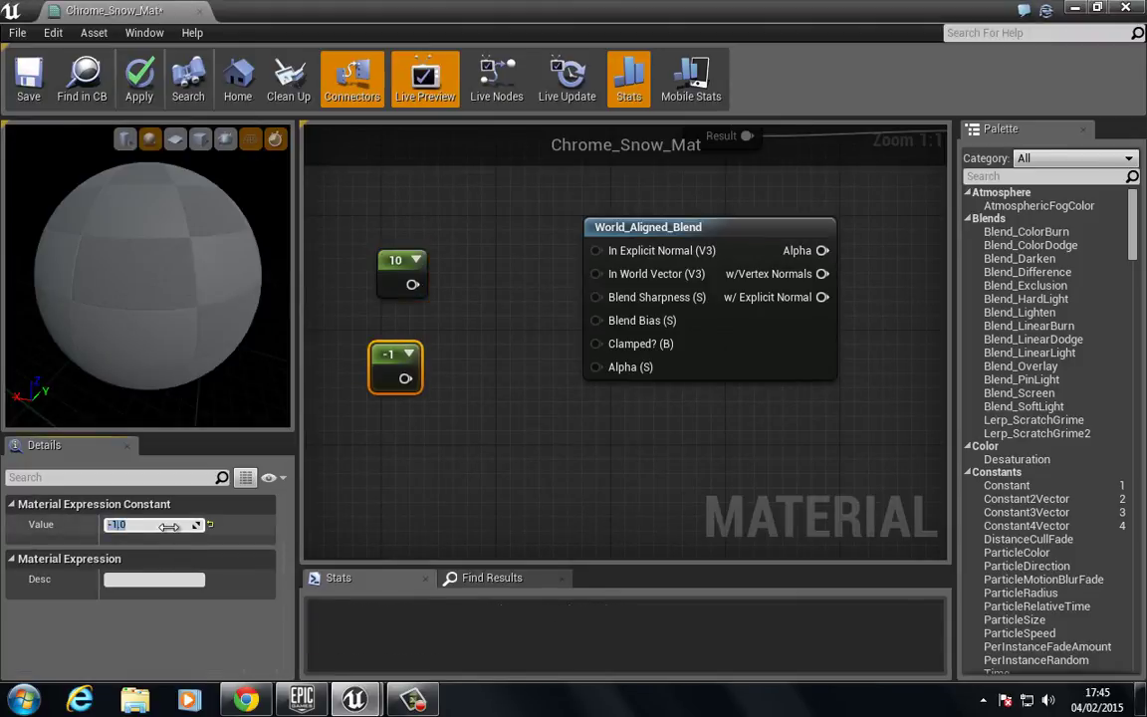
- Connect the 10 constant to Blend Sharpness and the -1 constant to Blend Bias, and inspect the preview sphere
left_click_drag(405, 379, 416, 288)
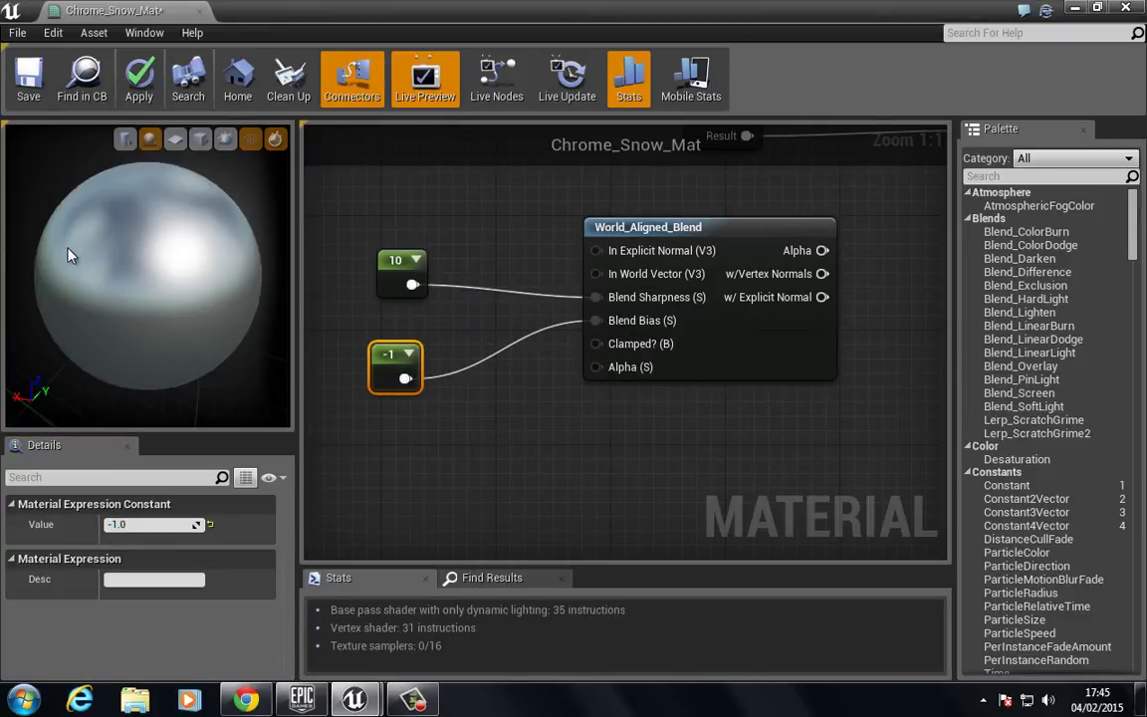
left_click_drag(69, 254, 239, 315)
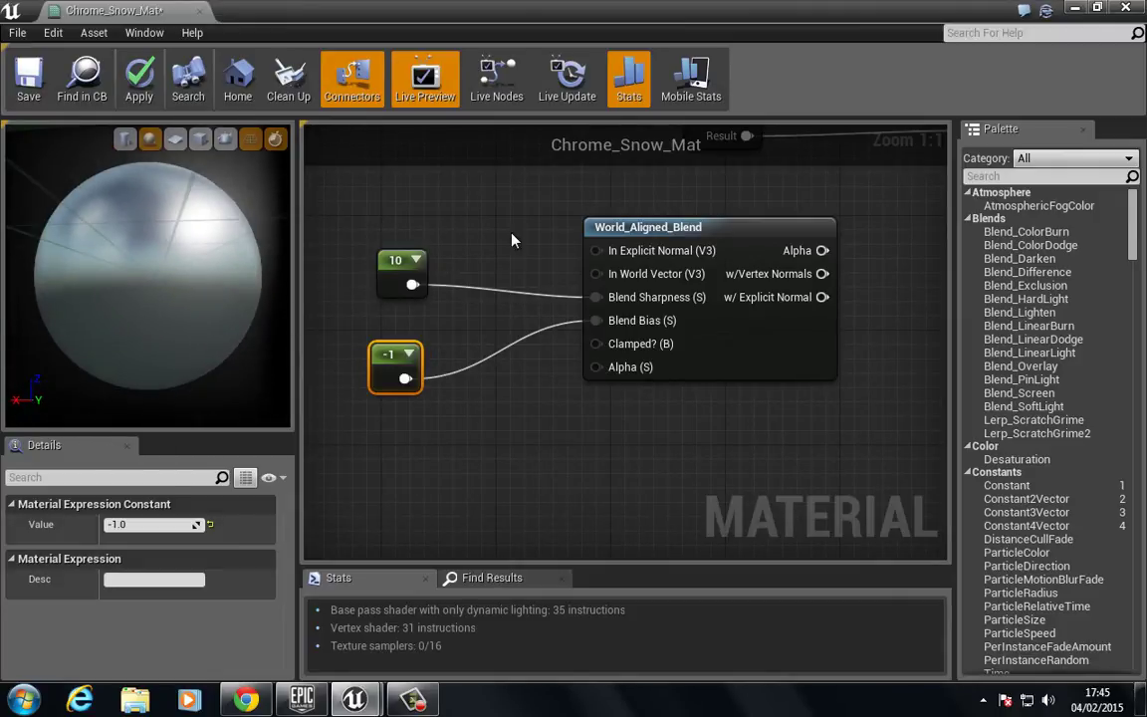
right_click_drag(512, 240, 488, 260)
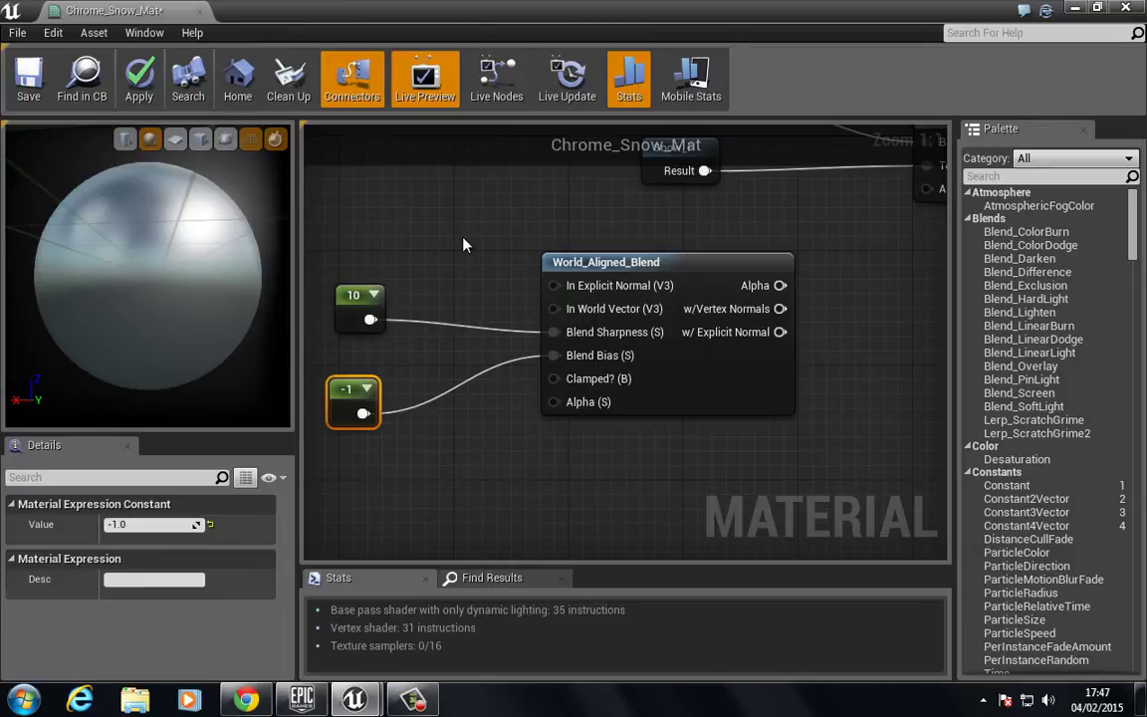
- Move the Chrome_F node slightly higher so it lines up above Snow_F
scroll(438, 264, "down", 2)
right_click_drag(389, 194, 371, 343)
scroll(371, 343, "up", 1)
left_click_drag(426, 292, 450, 278)
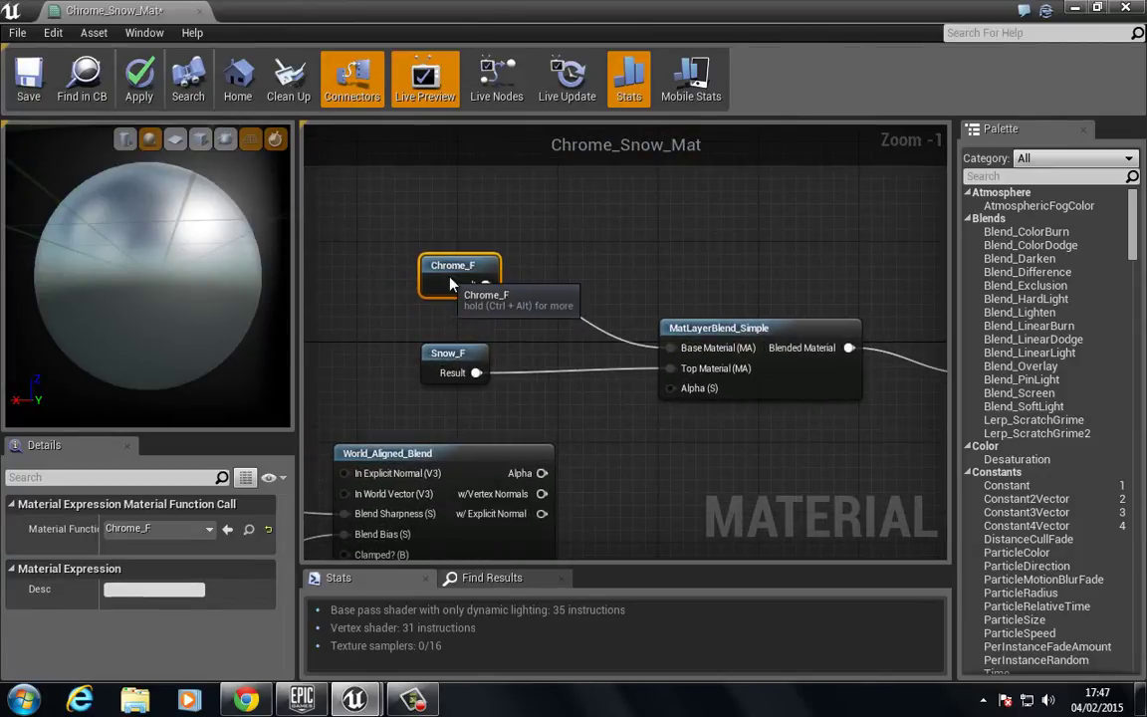
- Connect World_Aligned_Blend's Alpha output to MatLayerBlend_Simple's Alpha input and orbit the preview sphere to check the blend
right_click_drag(594, 360, 355, 332)
right_click_drag(683, 416, 823, 426)
right_click_drag(530, 441, 621, 359)
left_click_drag(564, 363, 694, 283)
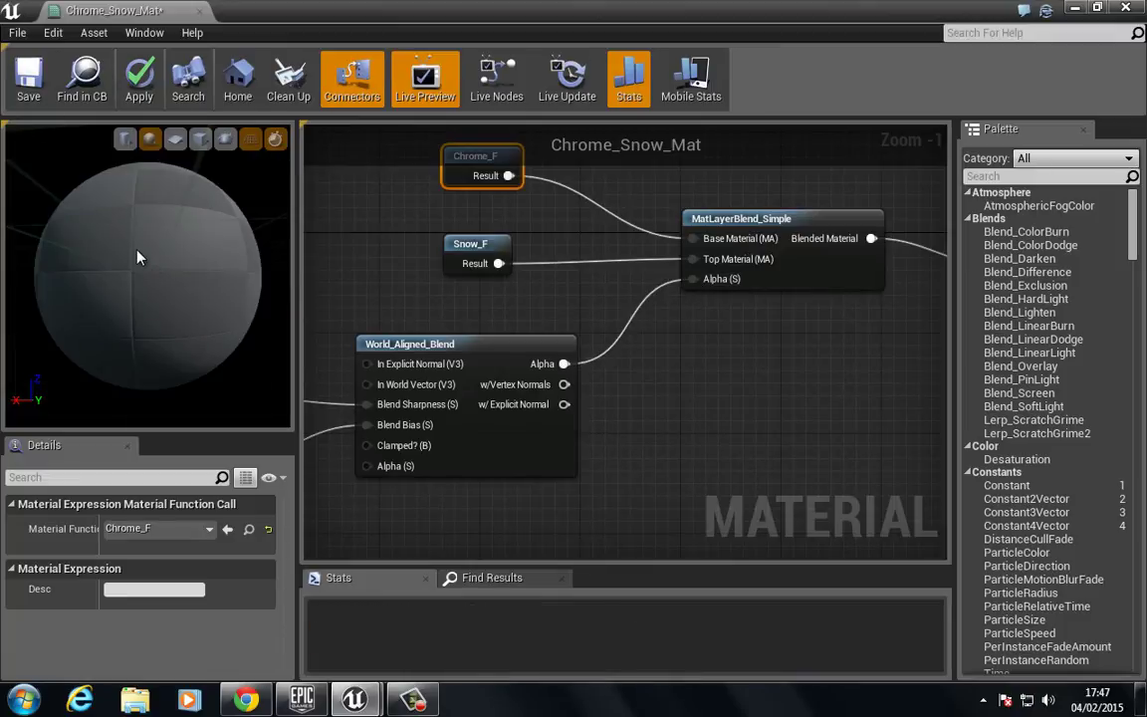
left_click_drag(128, 298, 3, 259)
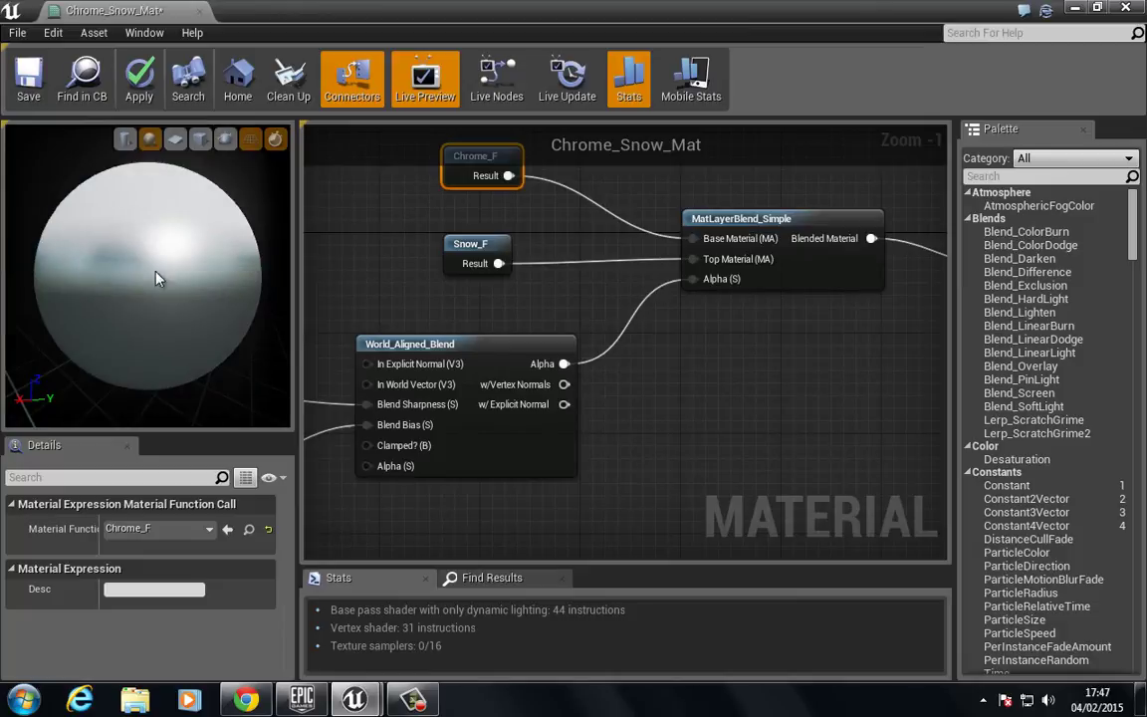
- Check the blended preview sphere, save Chrome_Snow_Mat and close its material editor to return to the level
left_click_drag(166, 271, 121, 273)
right_click_drag(121, 273, 100, 298)
scroll(100, 305, "down", 5)
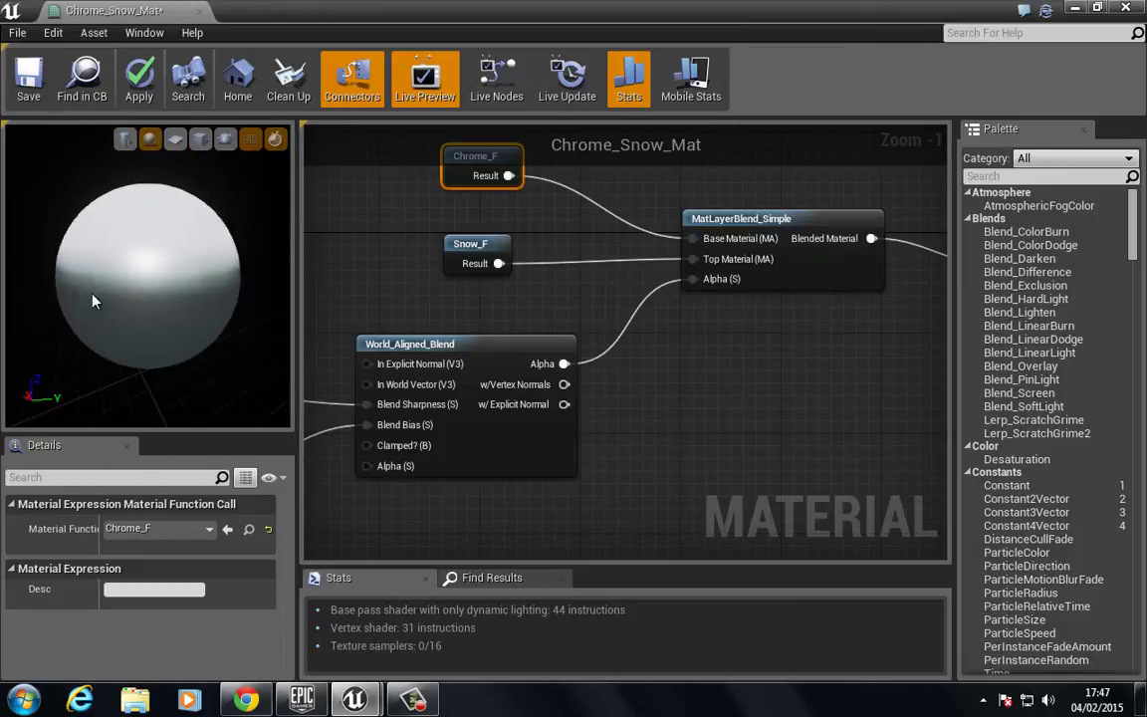
left_click(28, 91)
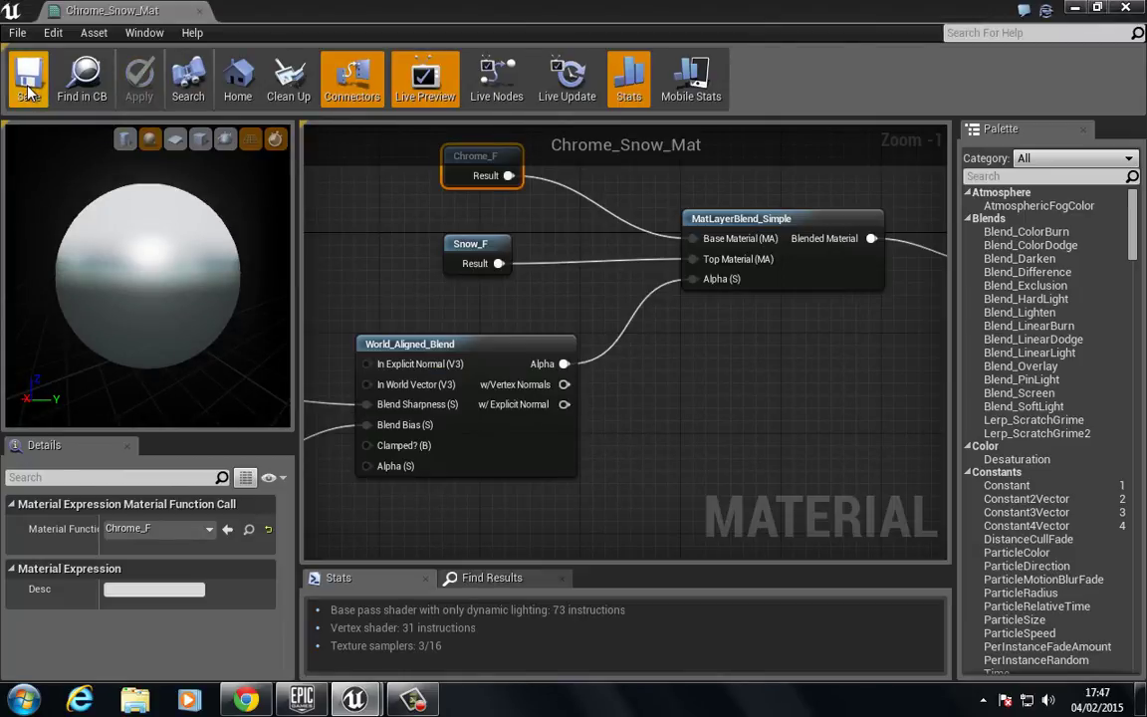
left_click_drag(452, 6, 456, 109)
left_click(750, 103)
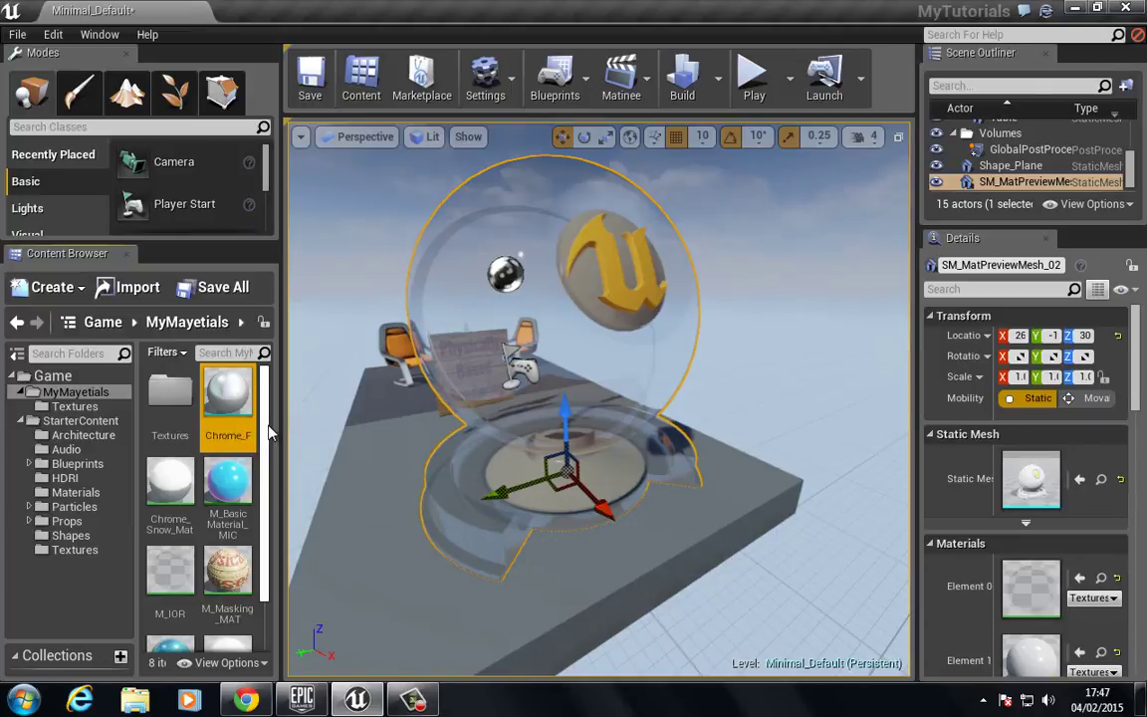
- Assign Chrome_Snow_Mat to Element 0 of the selected material preview mesh and inspect it in the level
scroll(269, 448, "down", 1)
left_click_drag(170, 458, 1039, 589)
left_click_drag(408, 357, 423, 391, "alt")
left_click_drag(564, 343, 533, 360, "alt")
- Assign Chrome_Snow_Mat to Element 0 of the statue on the table, deselect it and inspect it up close
right_click_drag(595, 331, 384, 341)
key("w")
left_click(592, 375)
left_click_drag(192, 464, 971, 492)
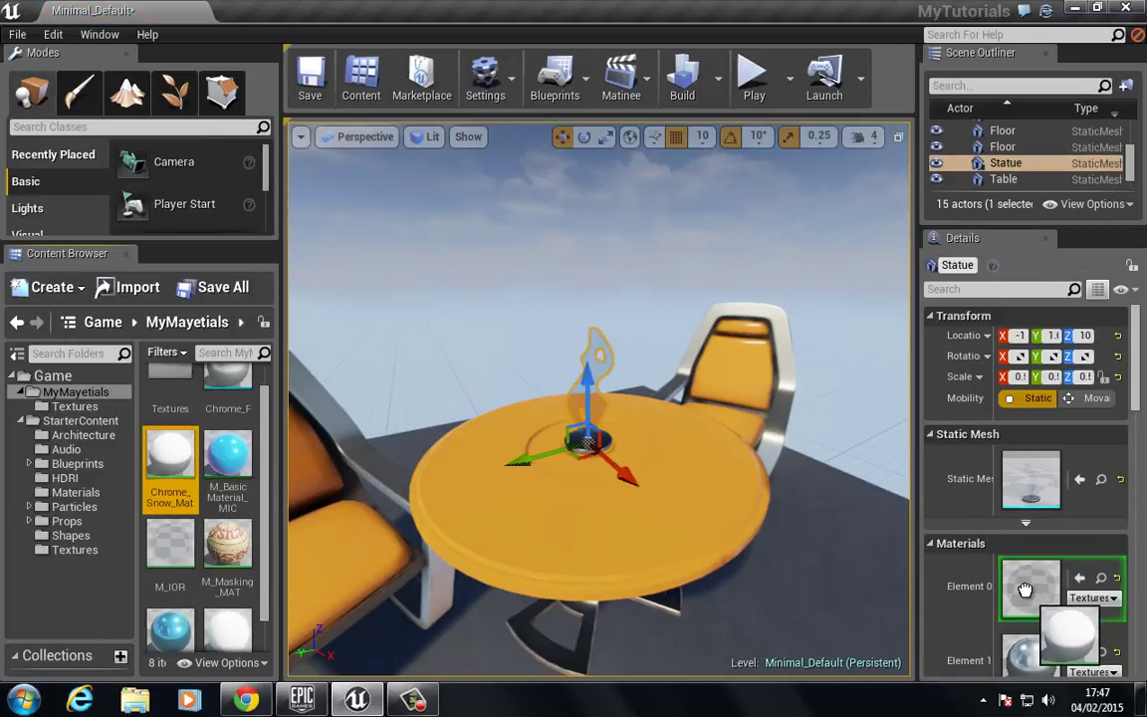
left_click_drag(1024, 591, 1025, 591)
mouse_move(577, 426)
right_mouse_down()
mouse_move(576, 450)
mouse_move(569, 410)
mouse_move(543, 418)
mouse_move(555, 423)
right_mouse_up()
key("w")
left_click(428, 339)
left_click(184, 447)
key("e")
left_click_drag(555, 424, 384, 390, "alt")
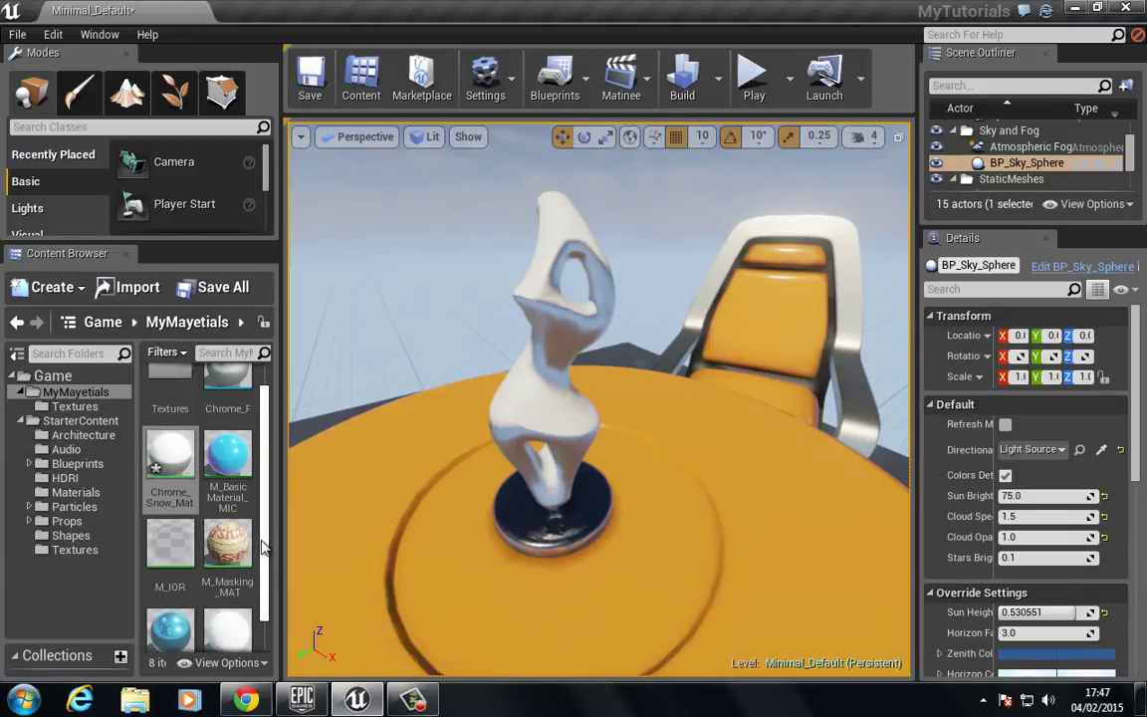
- Open the Chrome_F material function in a maximized editor with its constants in view
left_click_drag(260, 554, 278, 475)
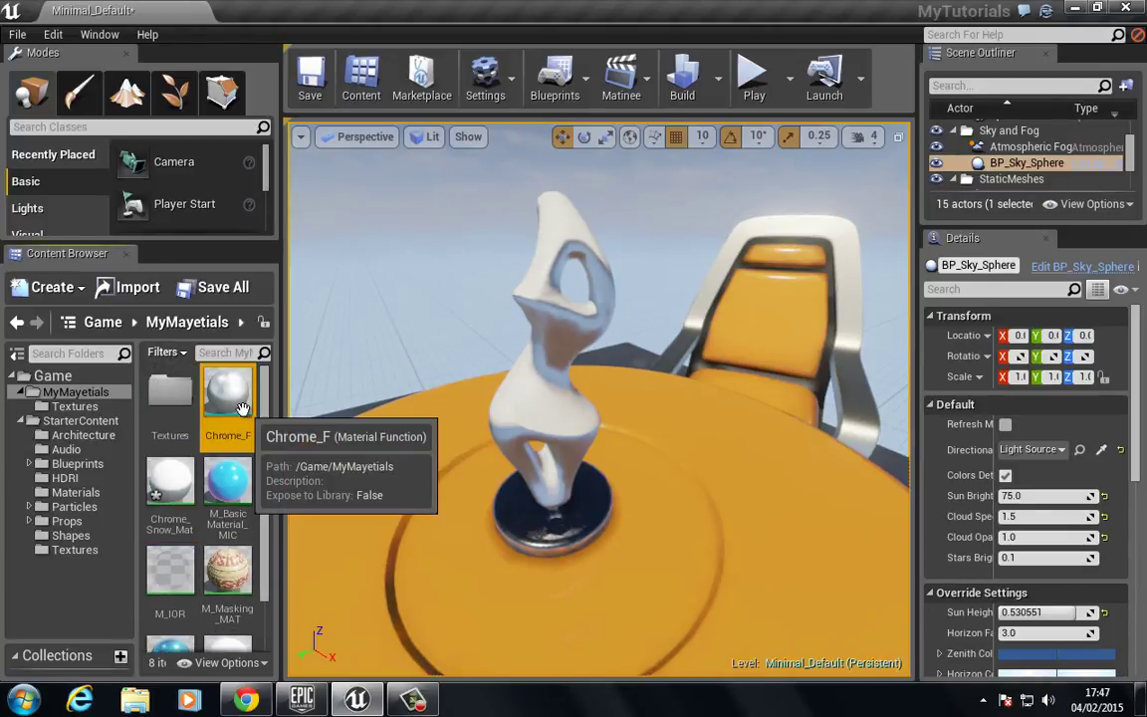
double_click(220, 377)
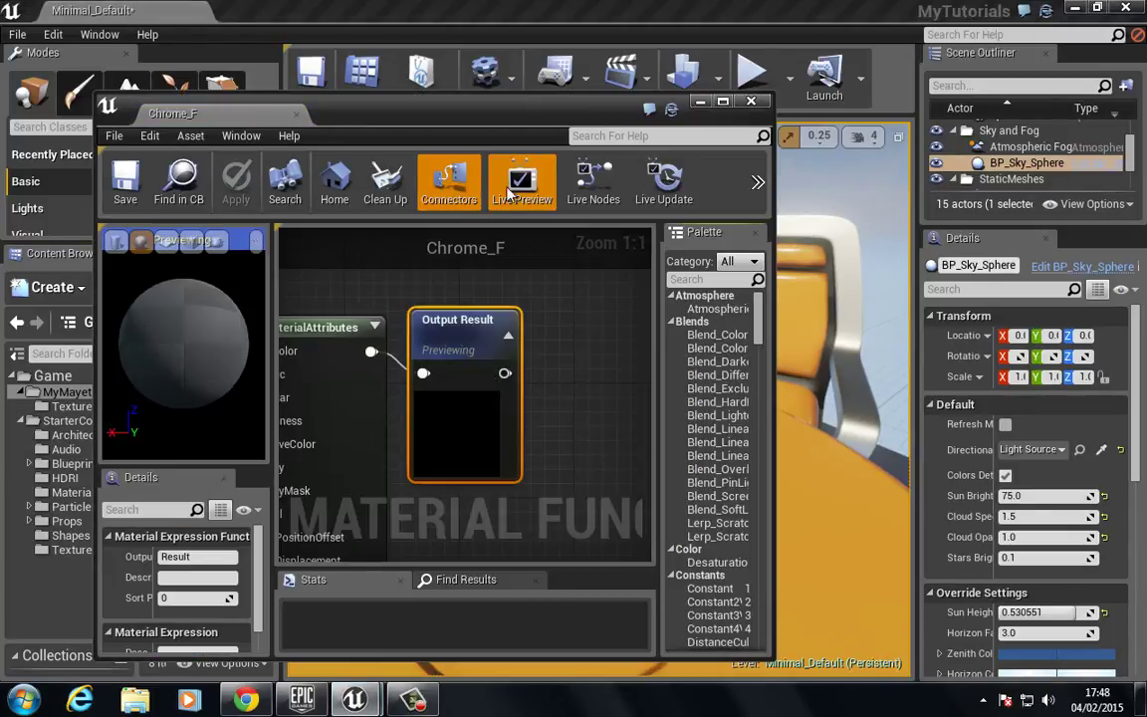
double_click(458, 114)
right_click_drag(606, 387, 895, 388)
right_click_drag(471, 291, 543, 270)
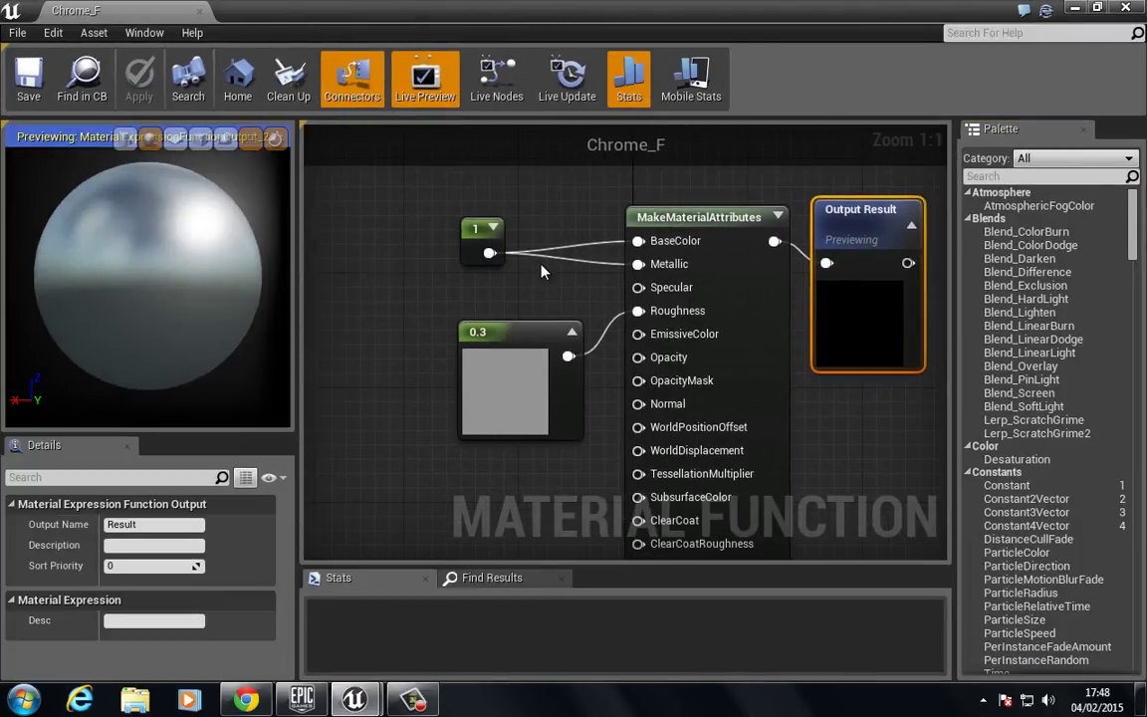
- Move the Roughness constant in Chrome_F slightly away from MakeMaterialAttributes and set its value to 0
left_click(462, 228)
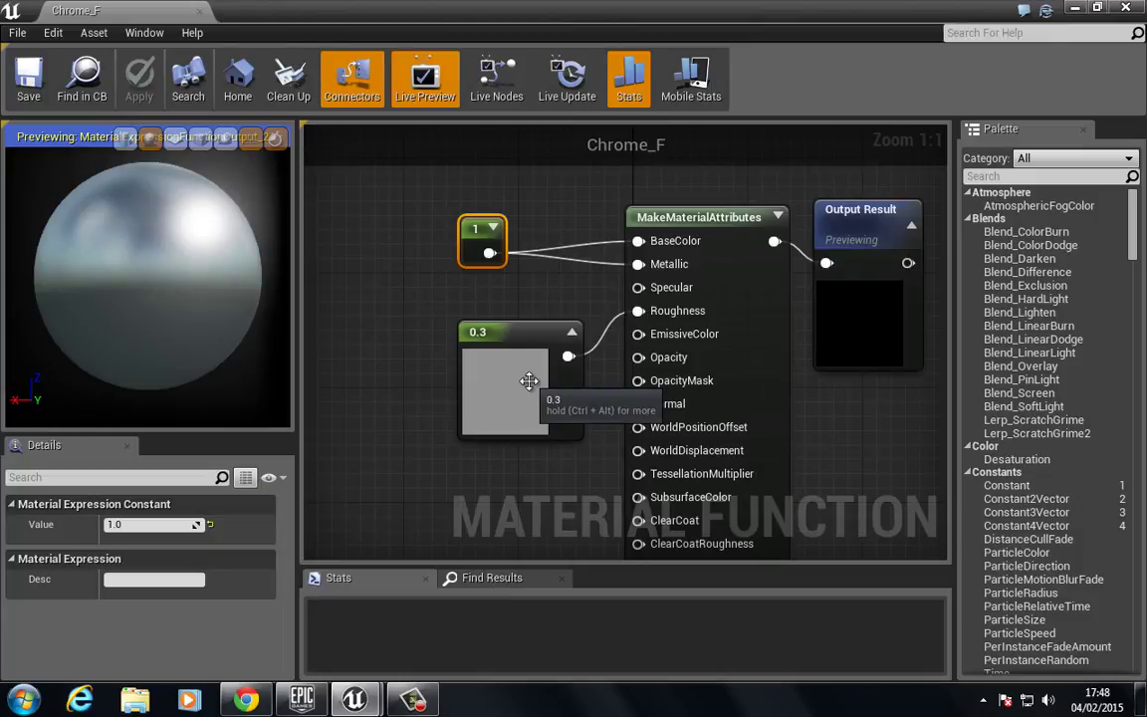
left_click_drag(529, 381, 488, 394)
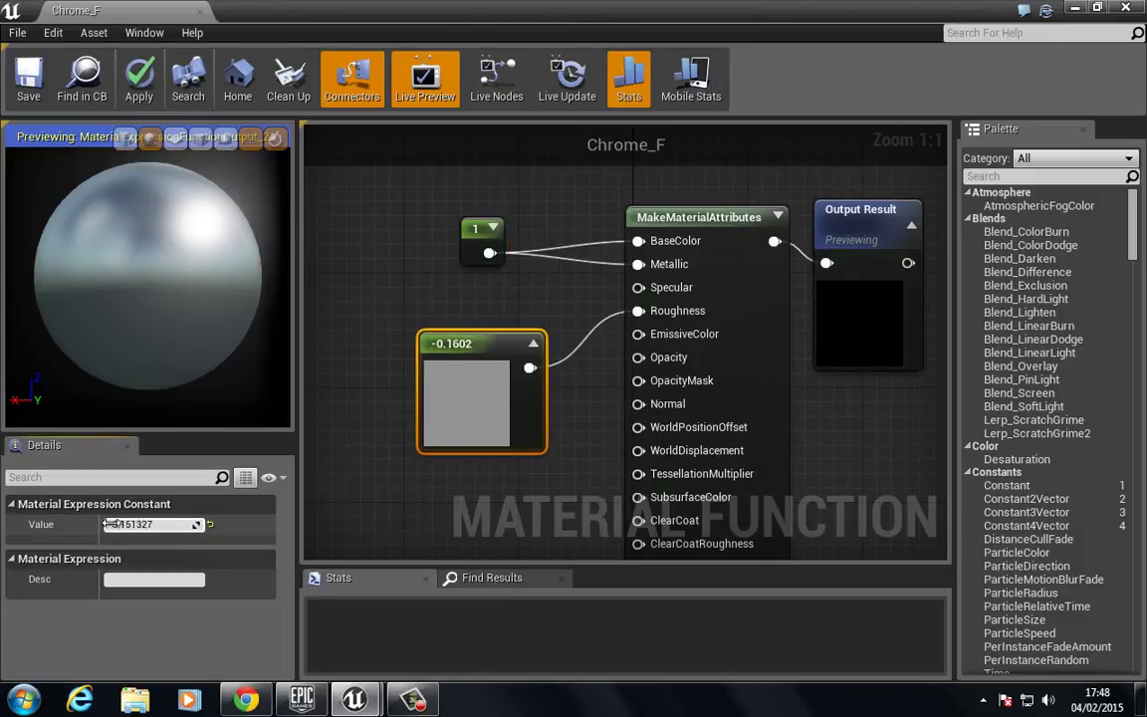
left_click_drag(194, 524, 194, 524)
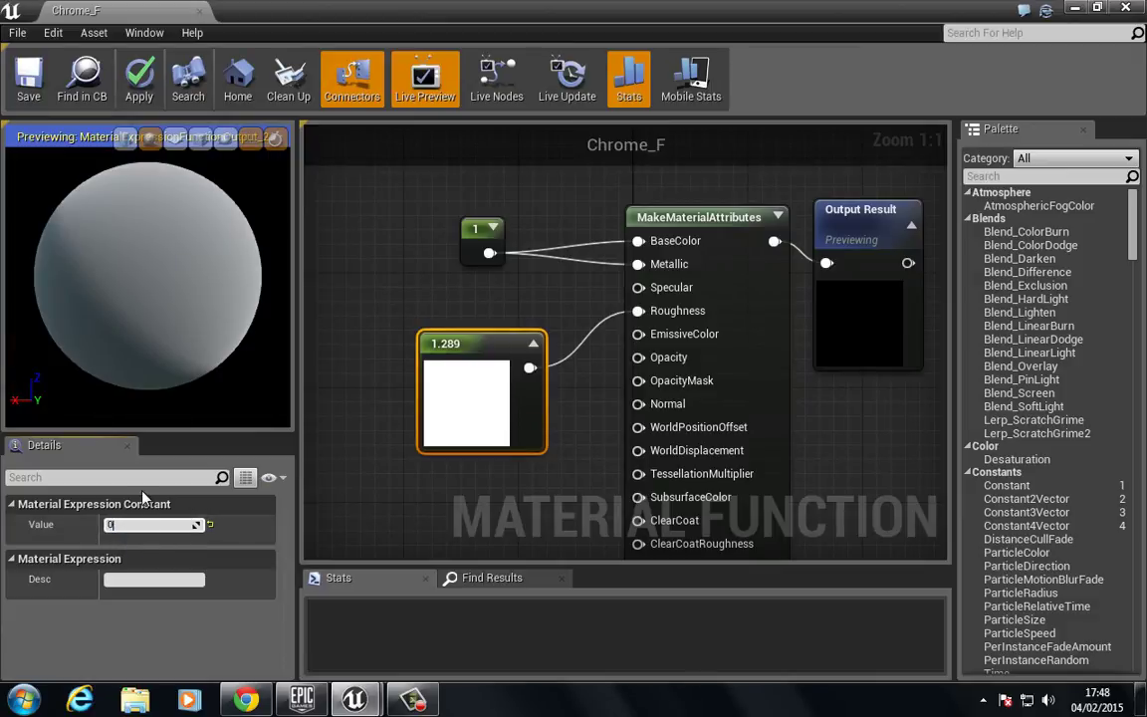
type("0")
key("Return")
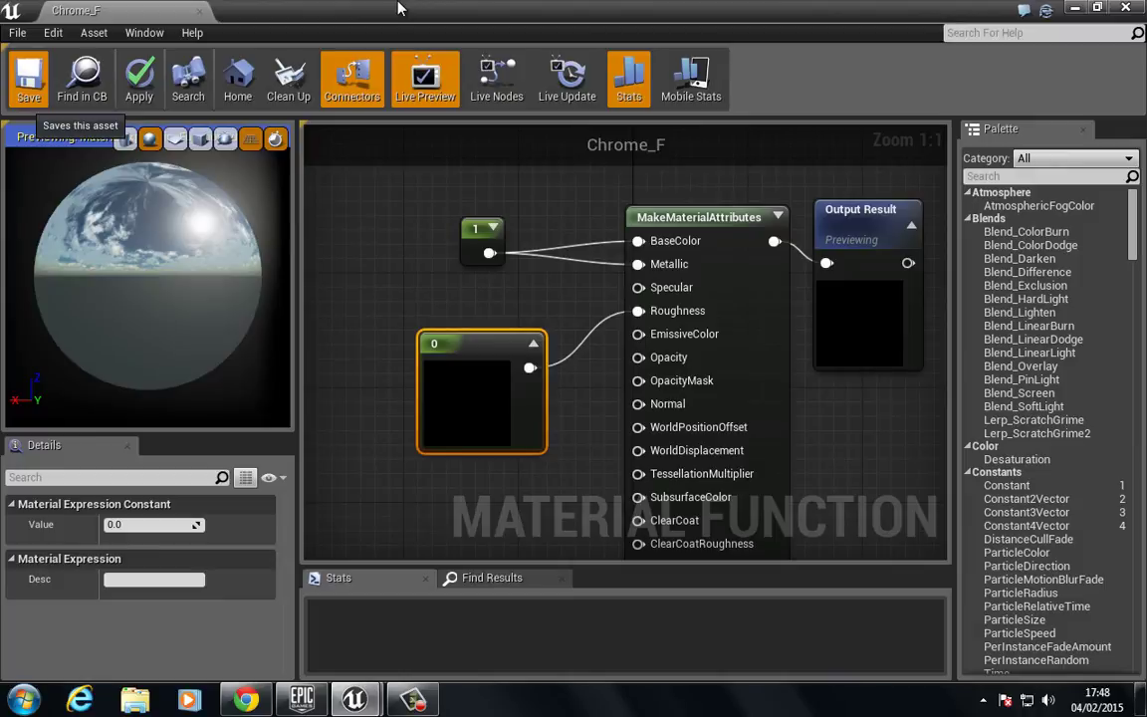
- Save Chrome_F, close its editor and inspect the statue in the level
key("ctrl+s")
left_click_drag(378, 45, 290, 489)
mouse_move(488, 357)
left_mouse_down()
mouse_move(519, 317)
mouse_move(496, 317)
mouse_move(487, 333)
mouse_move(489, 313)
mouse_move(494, 326)
mouse_move(390, 326)
mouse_move(427, 366)
mouse_move(416, 346)
mouse_move(510, 304)
mouse_move(515, 284)
mouse_move(499, 284)
mouse_move(553, 308)
mouse_move(524, 284)
mouse_move(584, 253)
mouse_move(663, 310)
mouse_move(643, 272)
mouse_move(556, 308)
left_mouse_up()
left_click(645, 489)
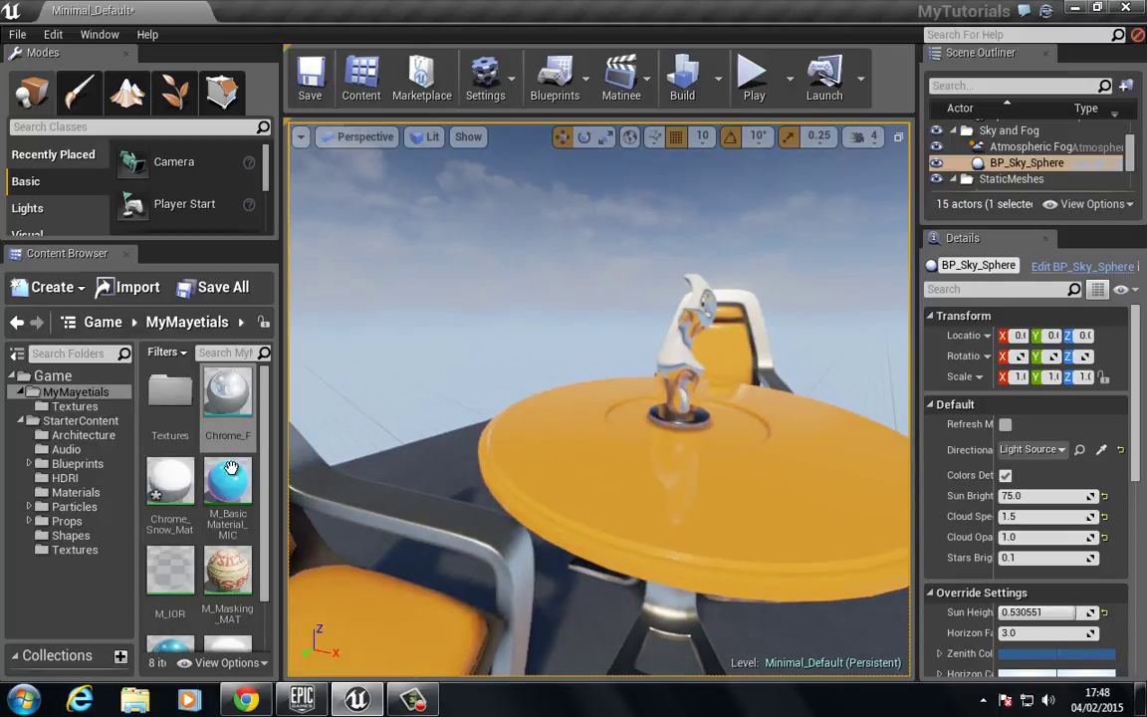
- Apply Chrome_Snow_Mat to the round table and to one of the chairs beside it
left_click_drag(169, 483, 606, 497)
mouse_move(607, 496)
right_mouse_down()
mouse_move(582, 474)
mouse_move(585, 490)
right_mouse_up()
left_click_drag(585, 489, 513, 538)
left_click_drag(170, 483, 306, 528)
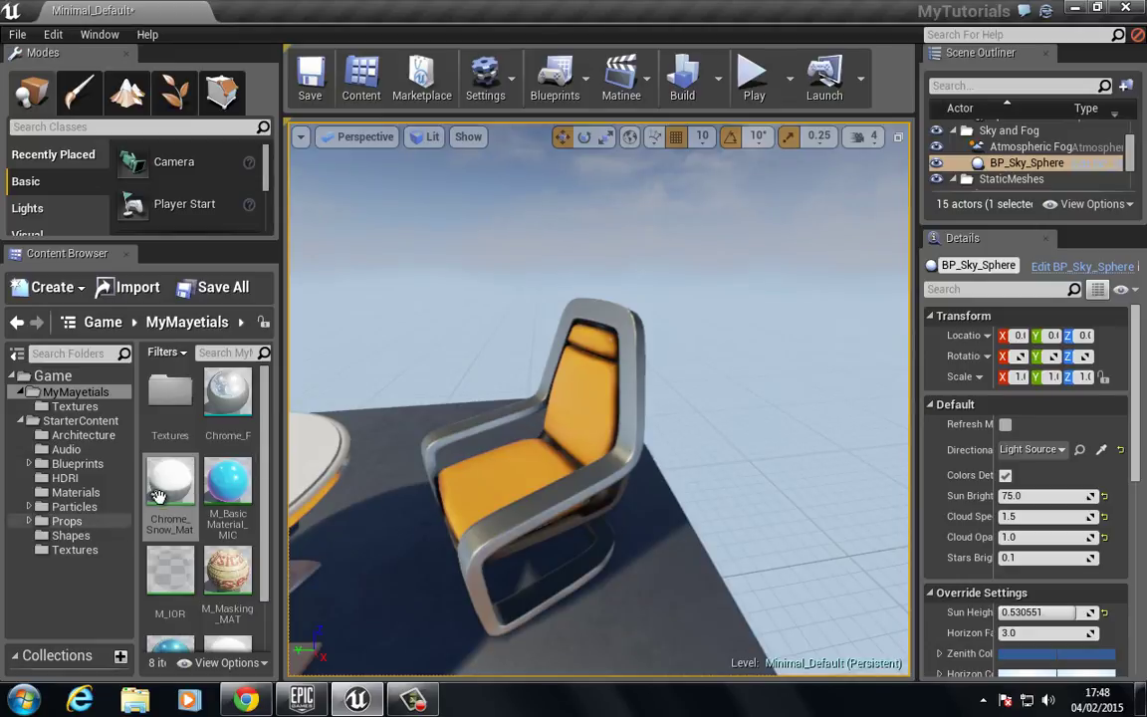
left_click_drag(165, 490, 405, 461)
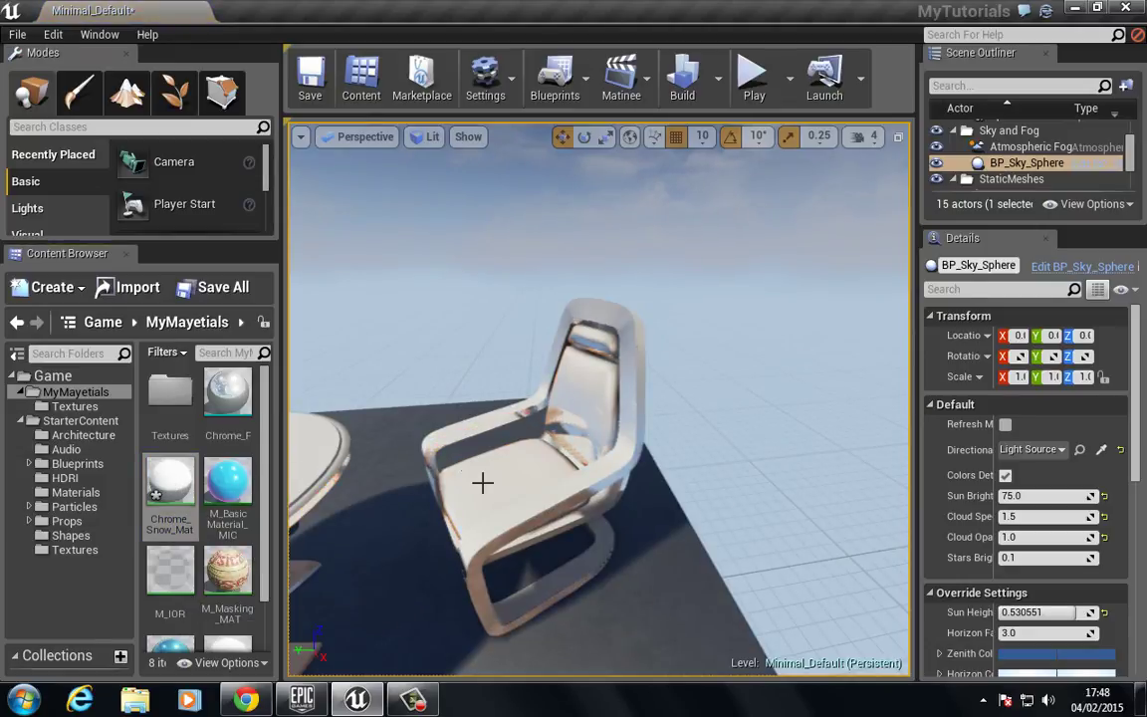